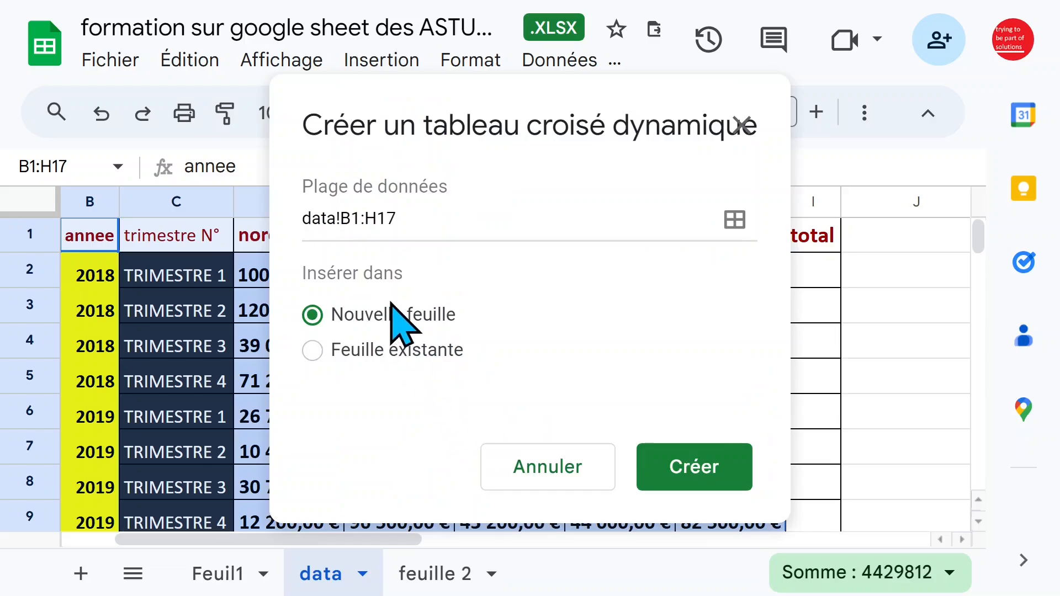
Create the pivot table from data!B1:H17 on a new sheet and rename that sheet "data tcd1"
{"action": "left_click", "coordinate": [695, 461]}
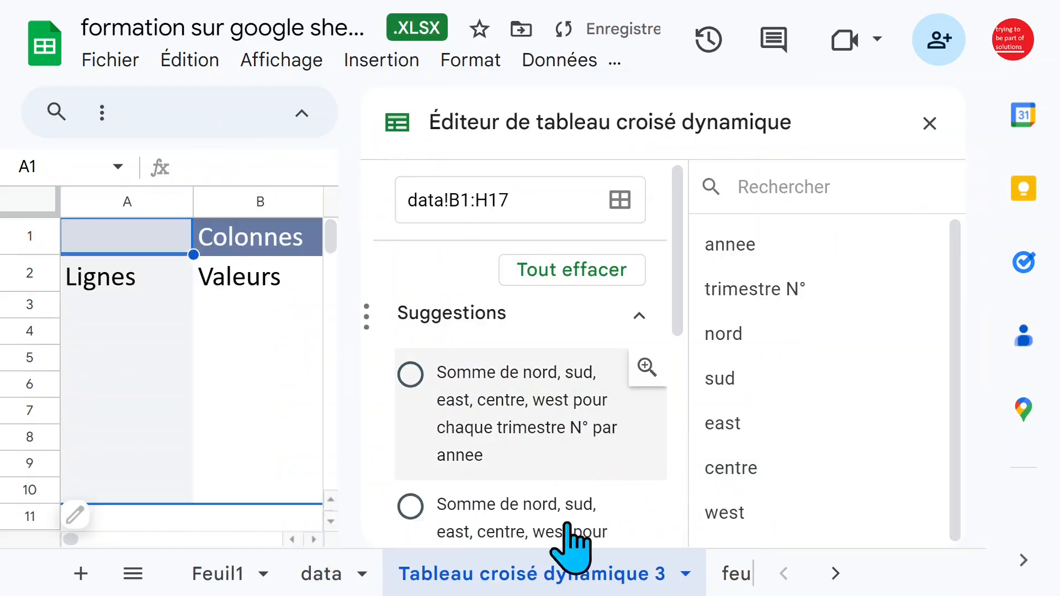
{"action": "double_click", "coordinate": [597, 575]}
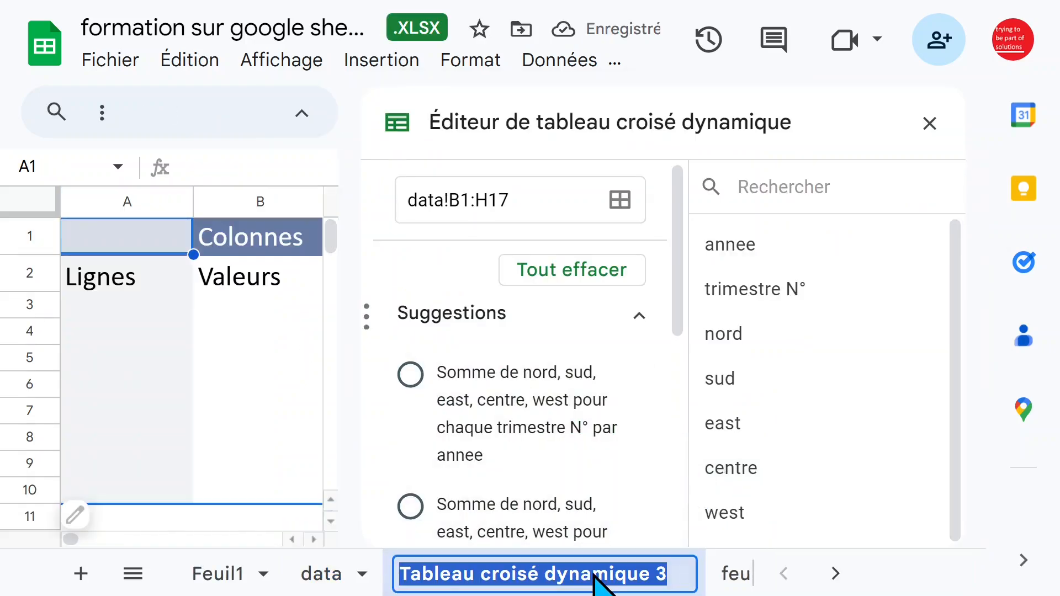
{"action": "type", "text": "data"}
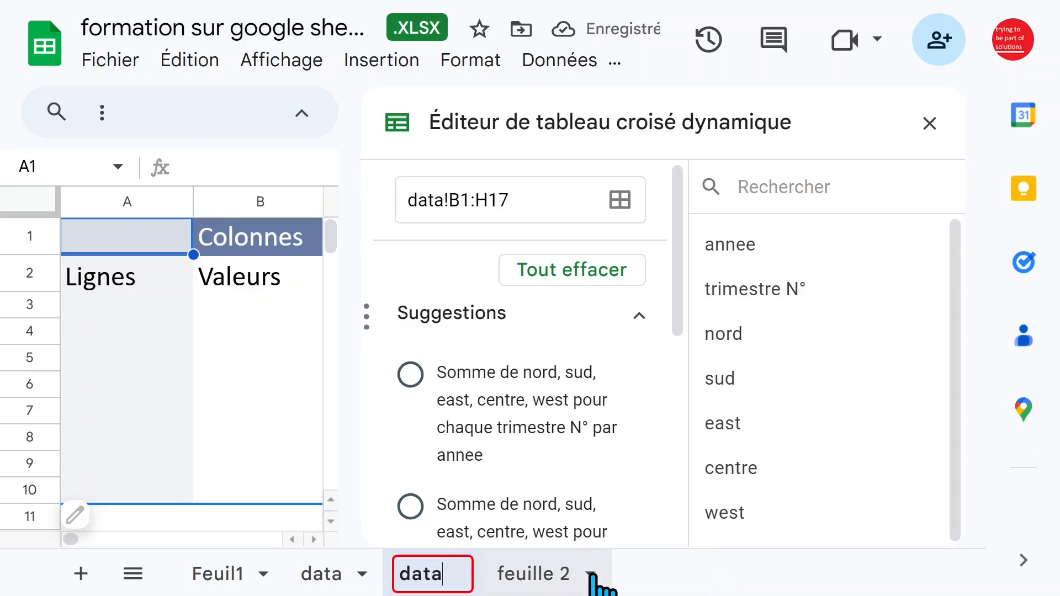
{"action": "type", "text": " tcd1"}
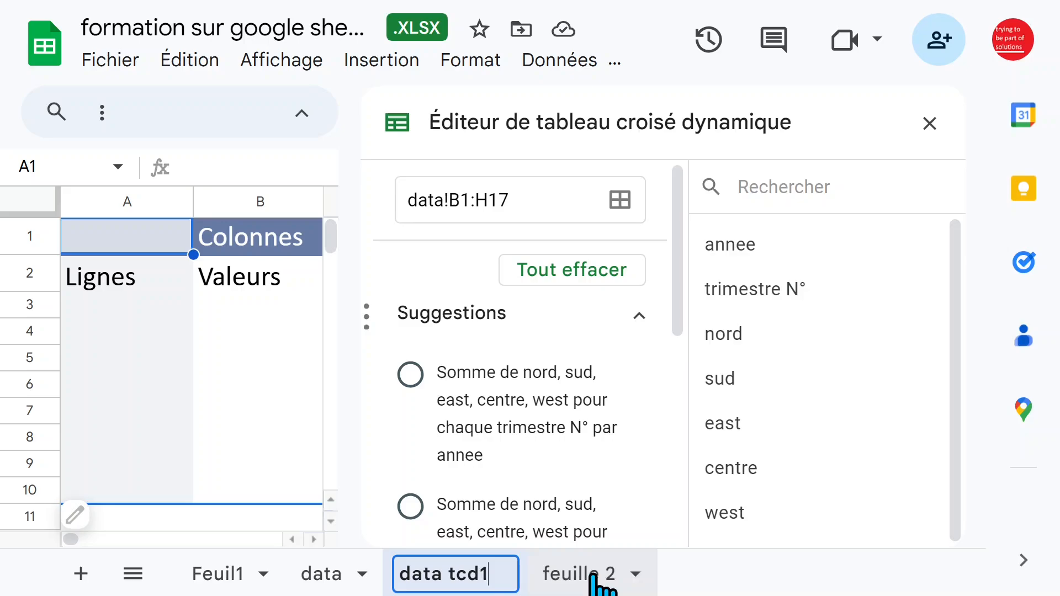
{"action": "key", "text": "Return"}
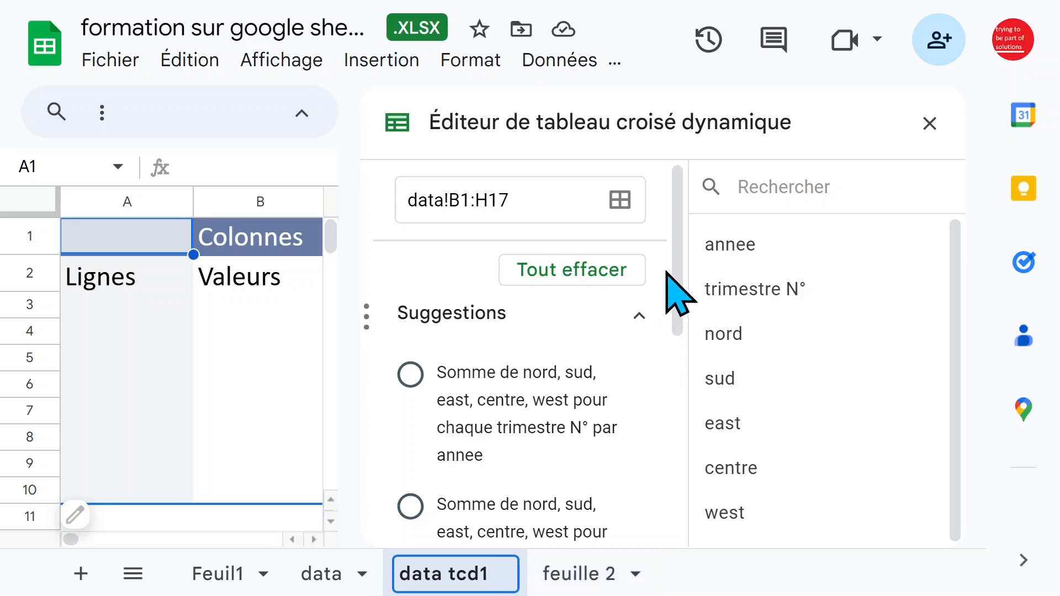
Preview and apply the suggested pivot table summing nord, sud, east, centre and west for each trimestre N° by annee
{"action": "left_click_drag", "start_coordinate": [678, 239], "coordinate": [677, 293]}
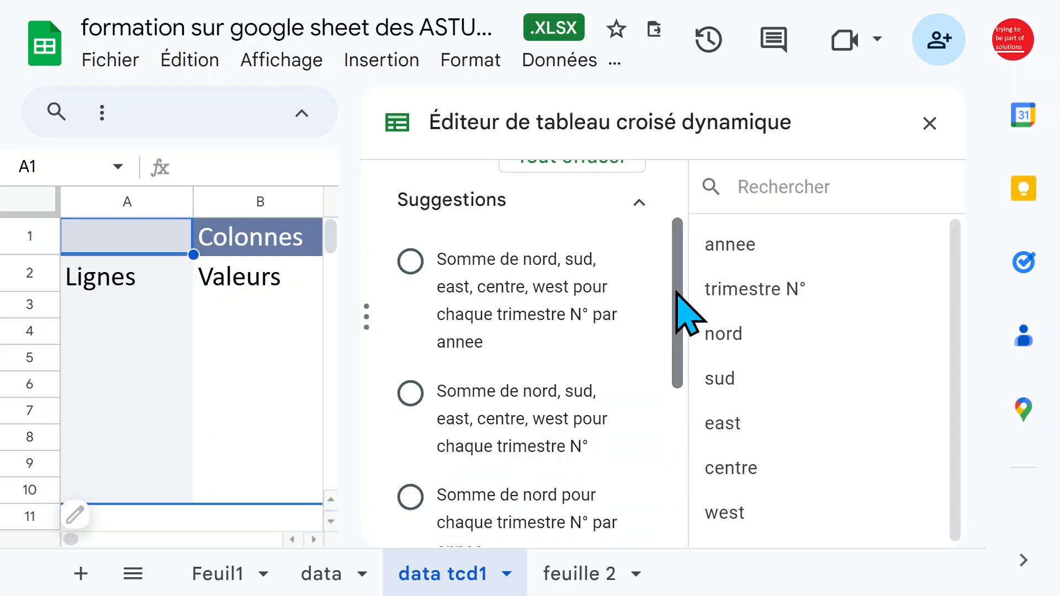
{"action": "mouse_move", "coordinate": [568, 307]}
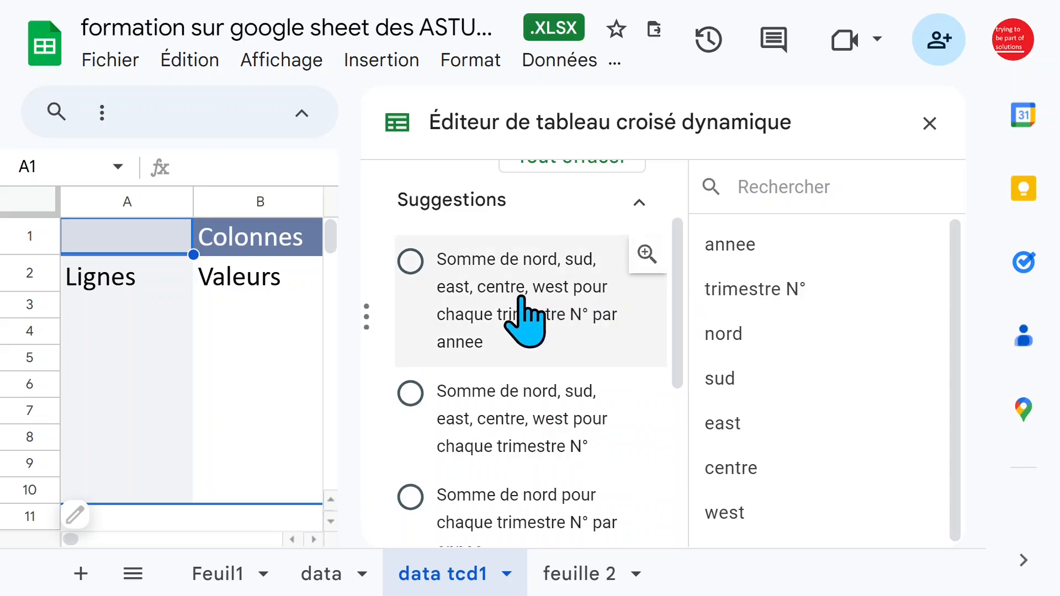
{"action": "left_click", "coordinate": [645, 253]}
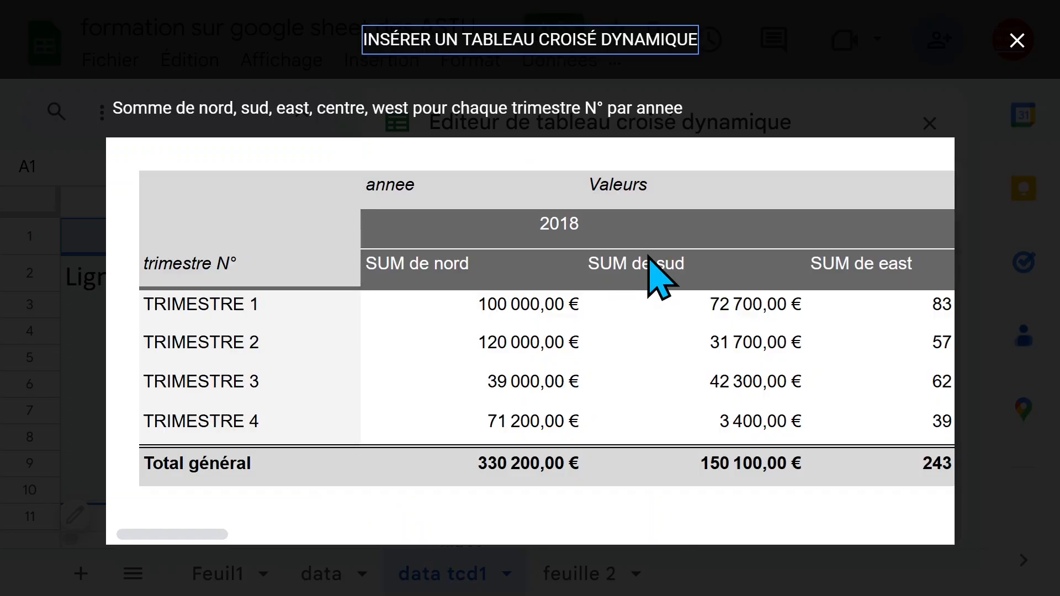
{"action": "key", "text": "Escape"}
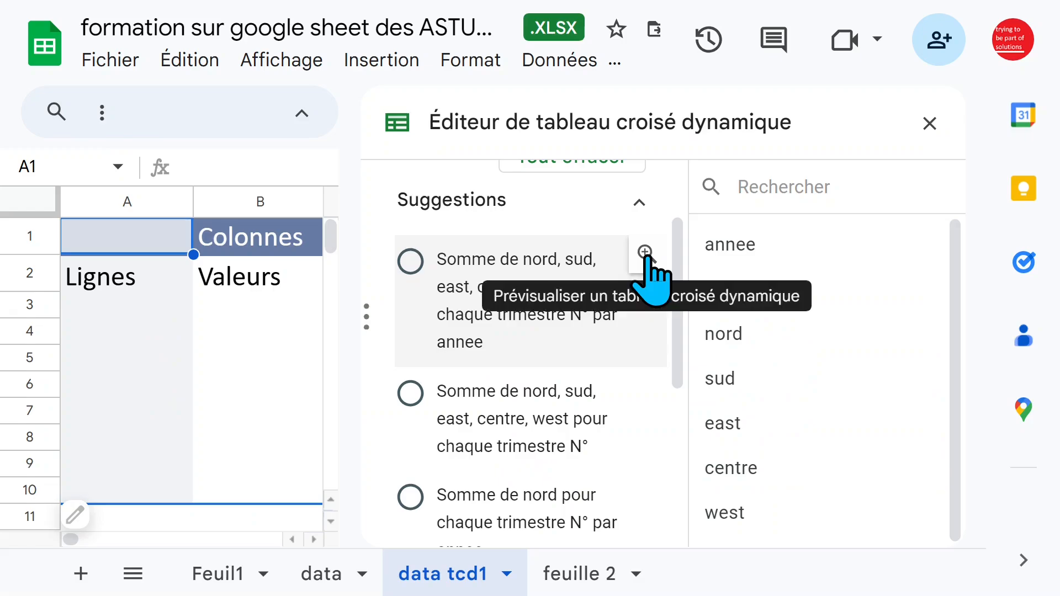
{"action": "left_click", "coordinate": [488, 263]}
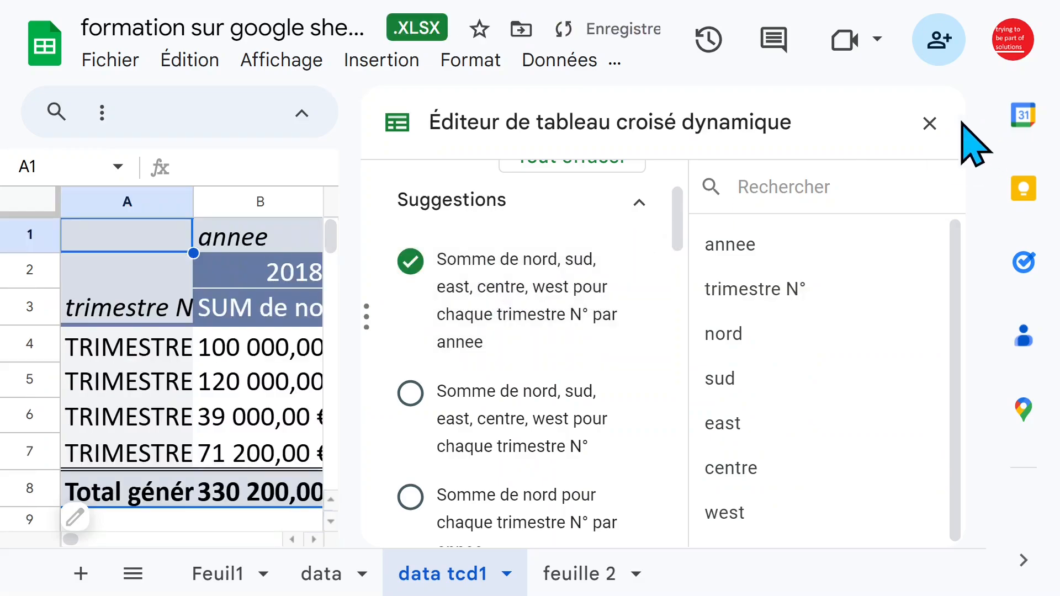
{"action": "left_click", "coordinate": [929, 123]}
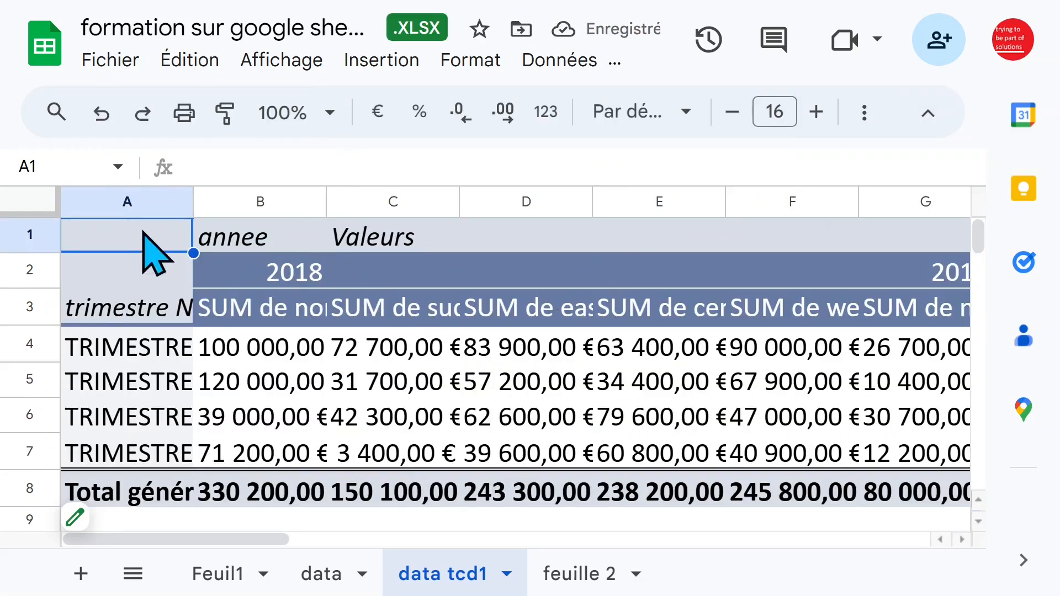
Set the font size of the whole data tcd1 sheet to 12
{"action": "left_click", "coordinate": [24, 205]}
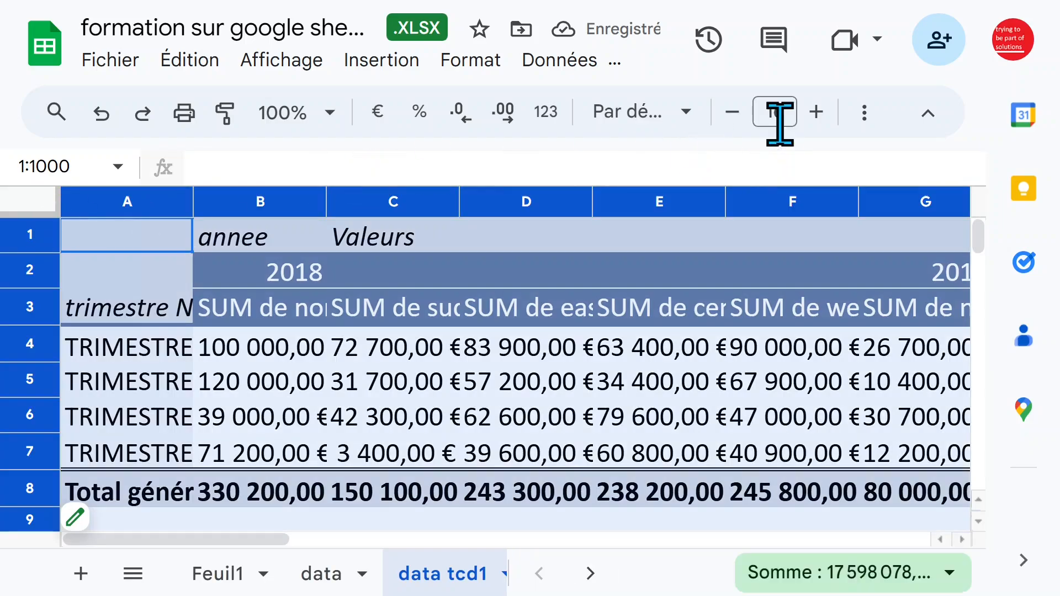
{"action": "left_click", "coordinate": [732, 112]}
{"action": "left_click", "coordinate": [733, 112]}
{"action": "left_click", "coordinate": [733, 112]}
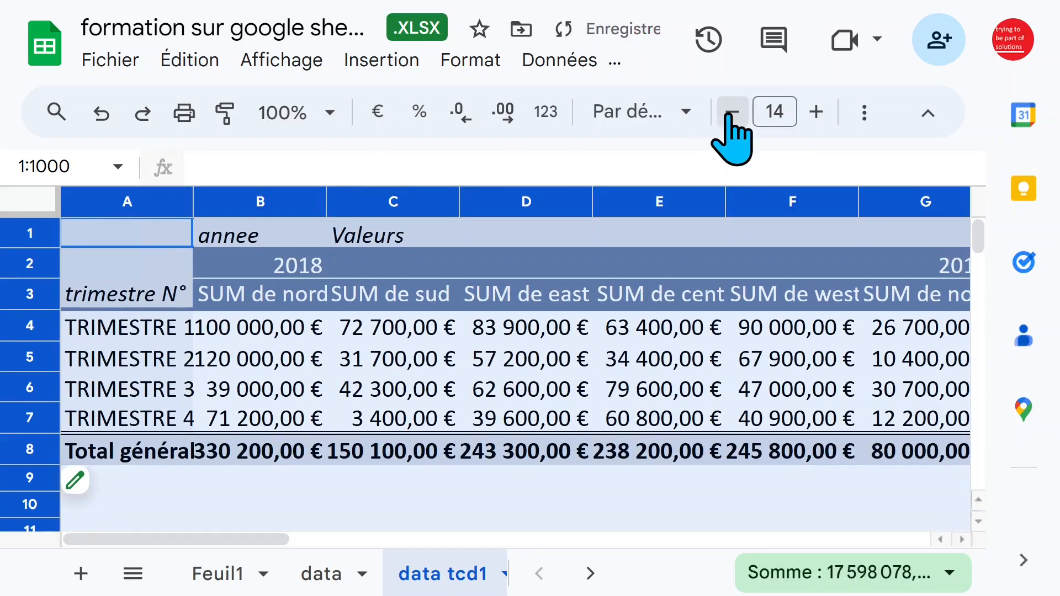
{"action": "left_click", "coordinate": [733, 113]}
{"action": "left_click", "coordinate": [732, 112]}
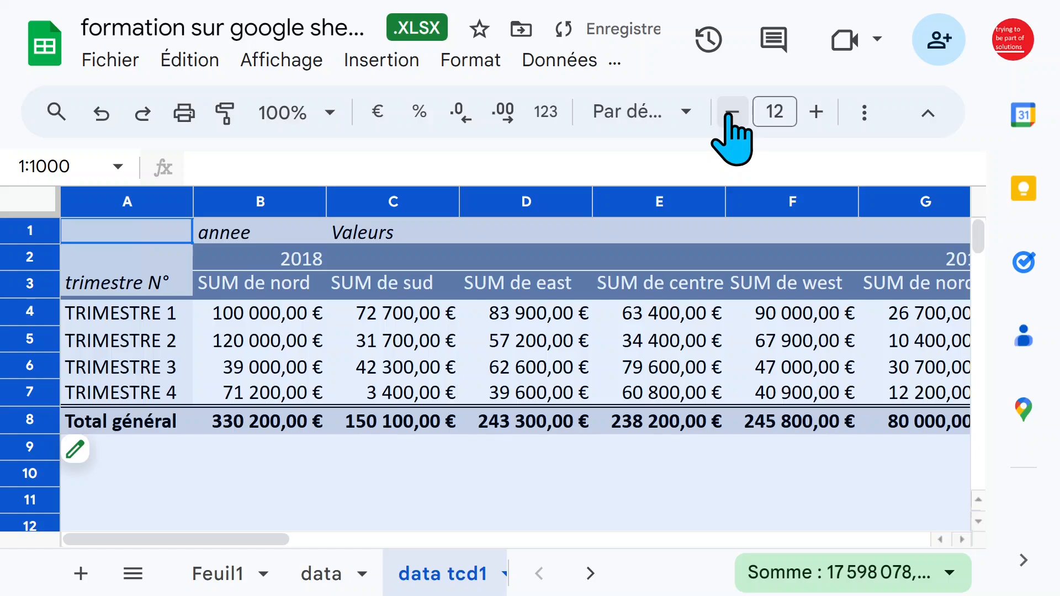
Examine the pivot table's year header, region sum columns and quarter rows
{"action": "left_click", "coordinate": [259, 283]}
{"action": "left_click", "coordinate": [395, 284]}
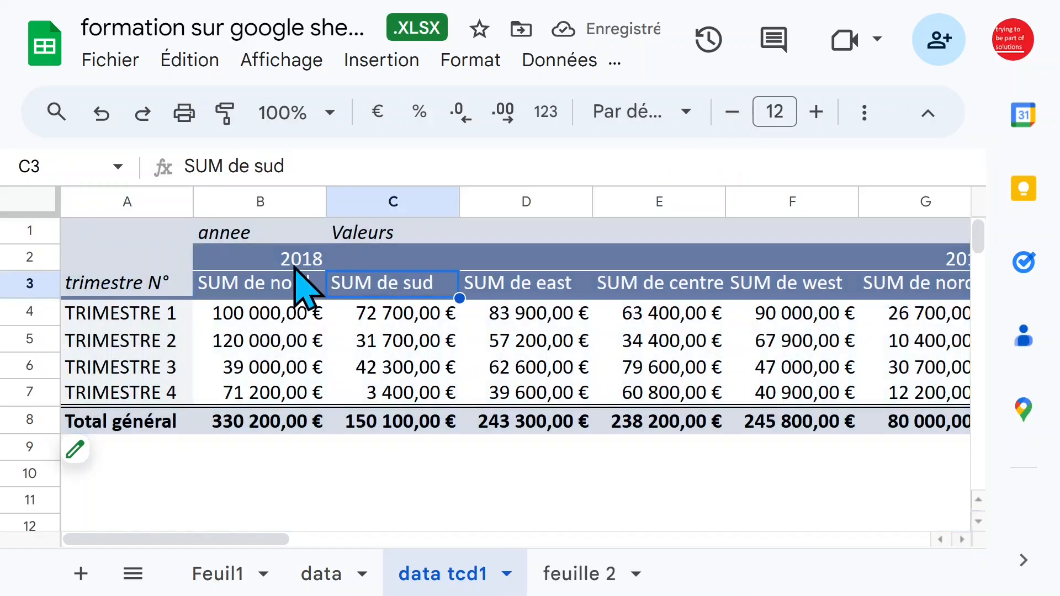
{"action": "left_click", "coordinate": [292, 260]}
{"action": "left_click", "coordinate": [297, 282]}
{"action": "left_click", "coordinate": [303, 264]}
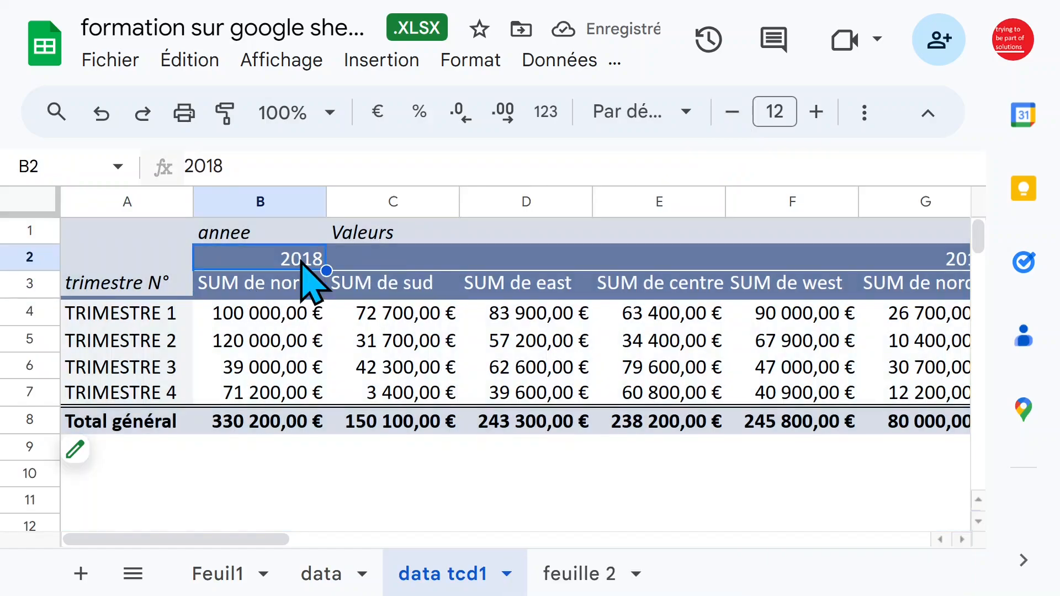
{"action": "left_click", "coordinate": [152, 321]}
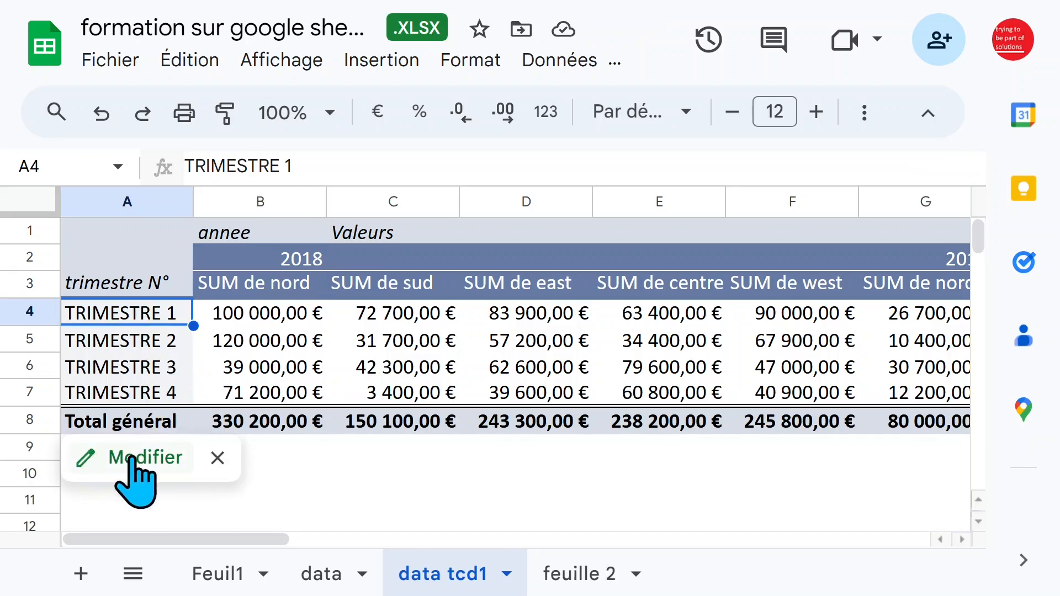
Remove the sud, east and centre fields from the pivot table's values, keeping nord and west
{"action": "left_click", "coordinate": [135, 463]}
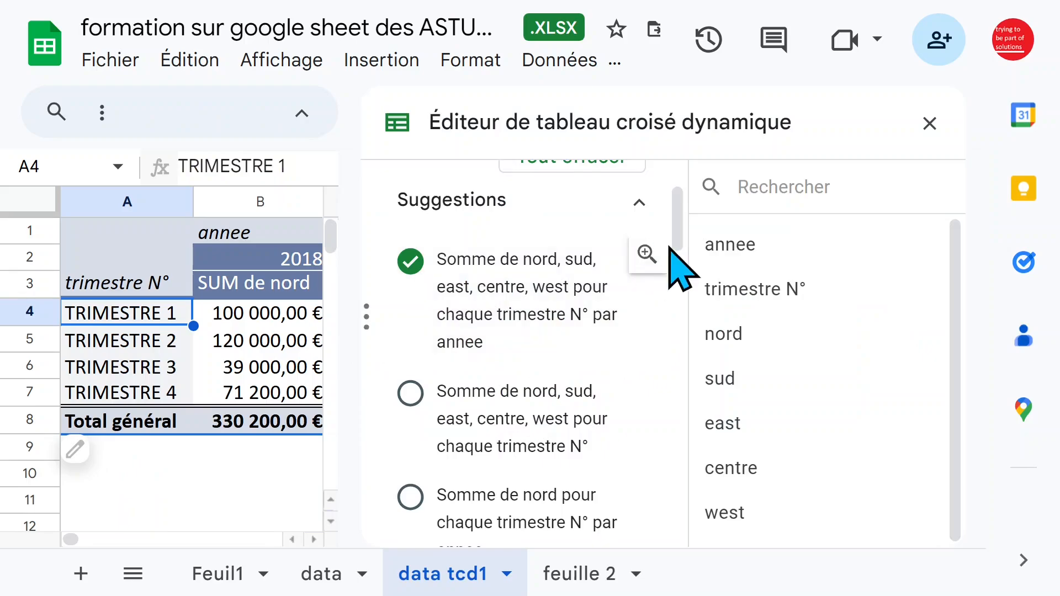
{"action": "left_click_drag", "start_coordinate": [677, 229], "coordinate": [677, 410]}
{"action": "left_click", "coordinate": [623, 382]}
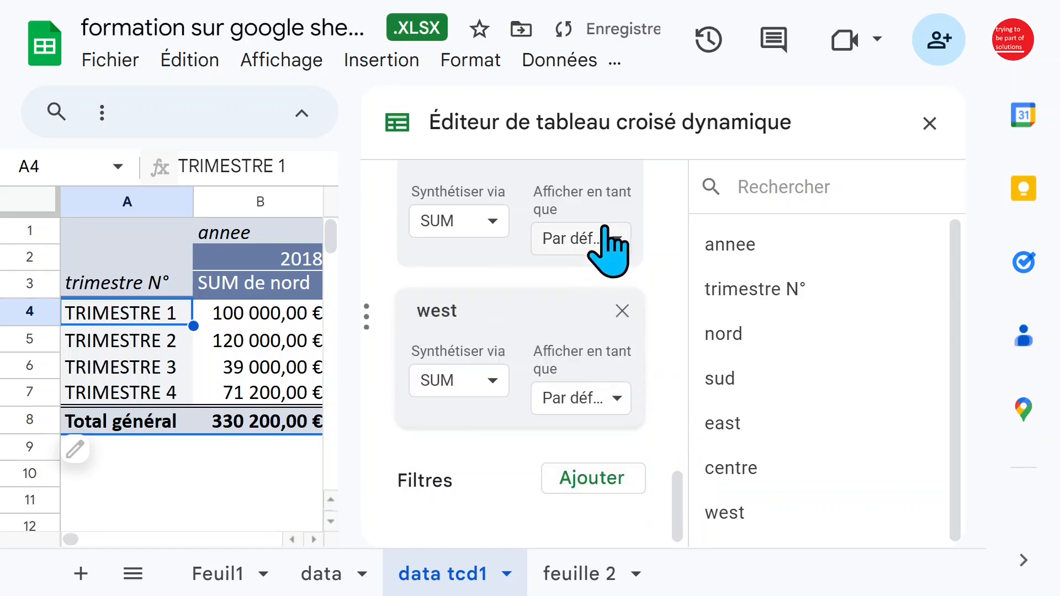
{"action": "scroll", "coordinate": [611, 346], "scroll_direction": "up", "scroll_amount": 2}
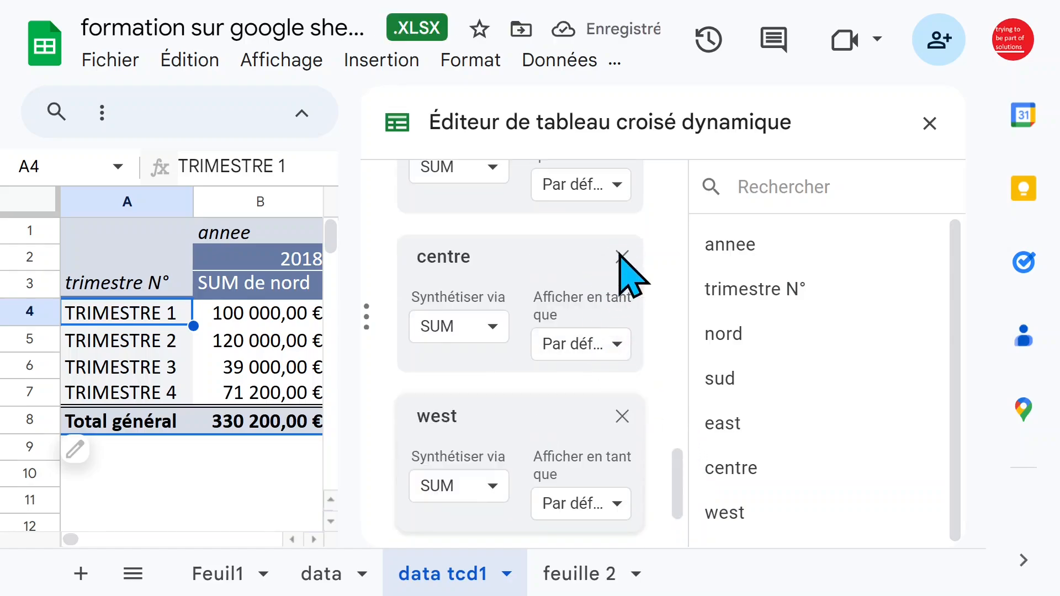
{"action": "left_click", "coordinate": [623, 257]}
{"action": "scroll", "coordinate": [621, 260], "scroll_direction": "up", "scroll_amount": 2}
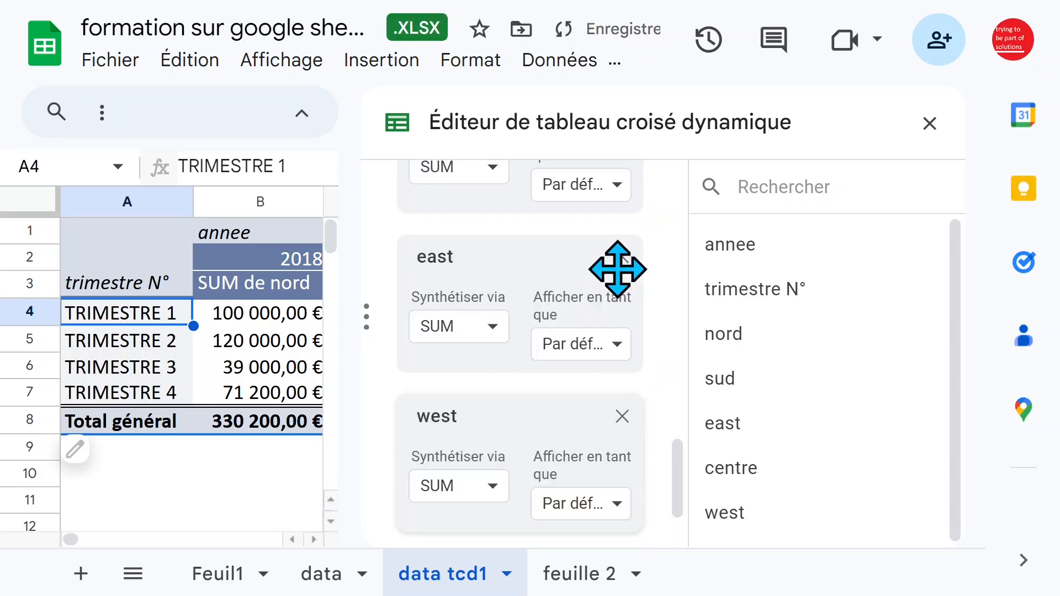
{"action": "left_click", "coordinate": [622, 257]}
{"action": "scroll", "coordinate": [630, 315], "scroll_direction": "up", "scroll_amount": 1}
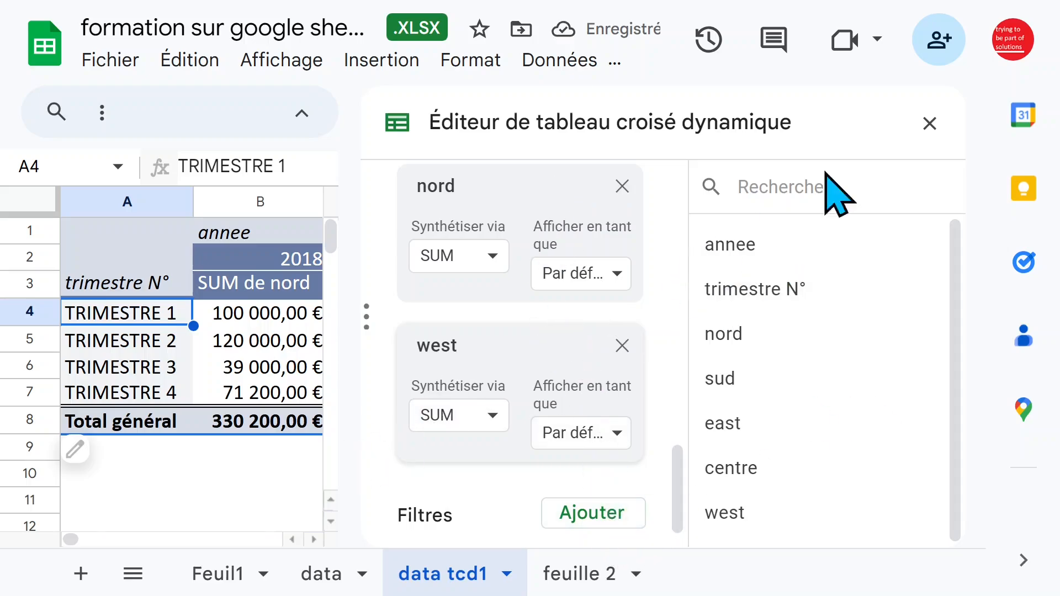
{"action": "left_click", "coordinate": [939, 124]}
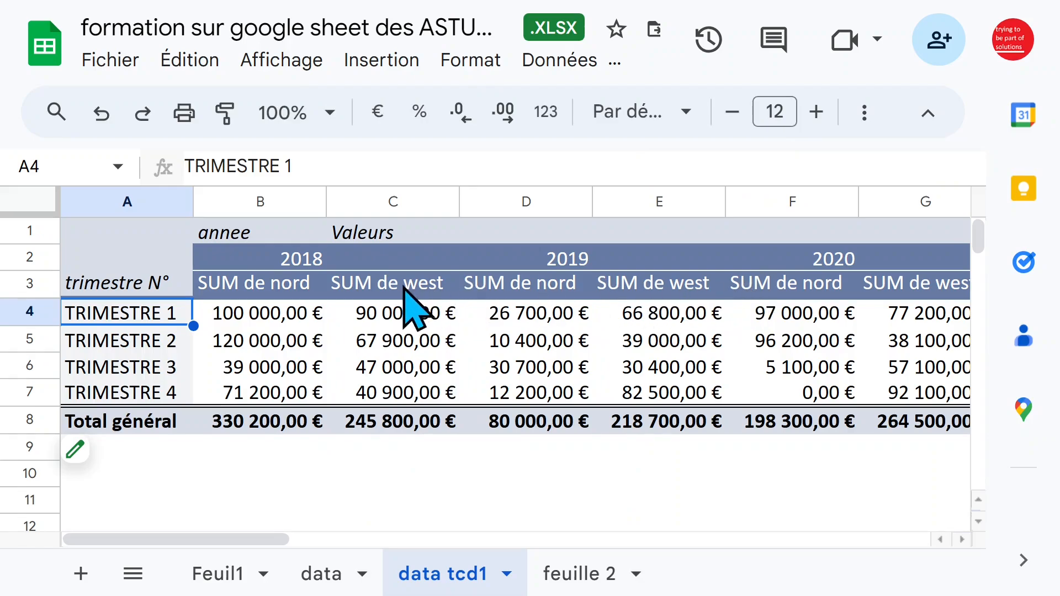
Move the annee field from the pivot table's columns to its rows below trimestre N°, and fit column A to its content
{"action": "mouse_move", "coordinate": [133, 468]}
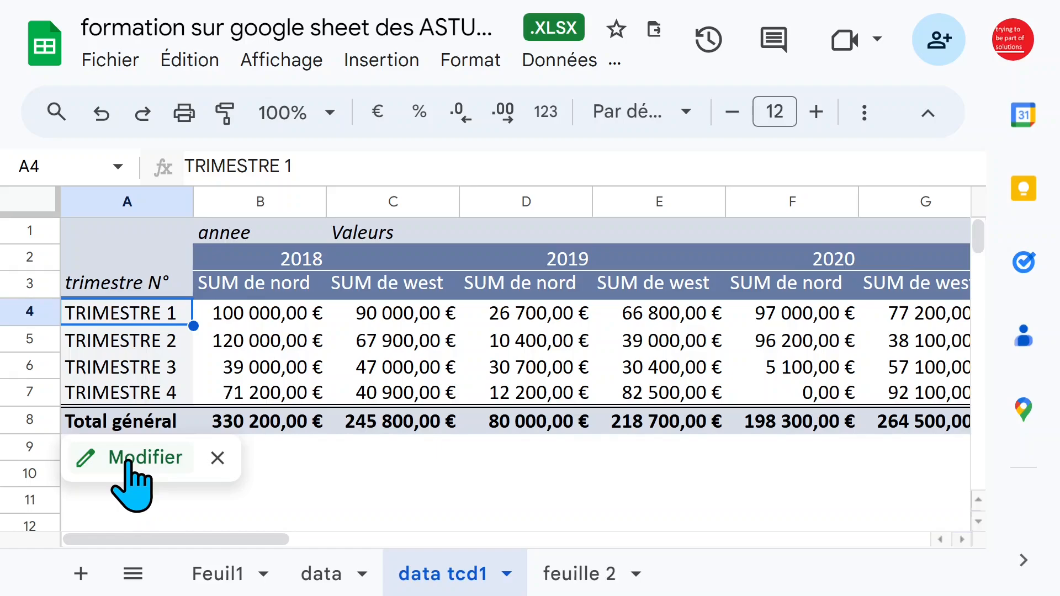
{"action": "left_click", "coordinate": [129, 463]}
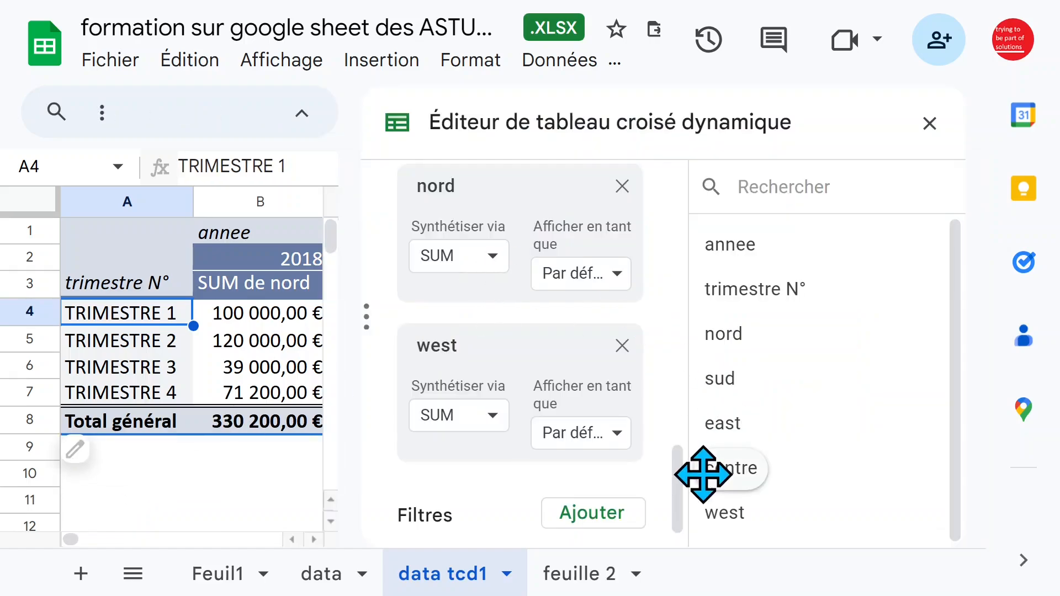
{"action": "left_click_drag", "start_coordinate": [678, 474], "coordinate": [680, 308]}
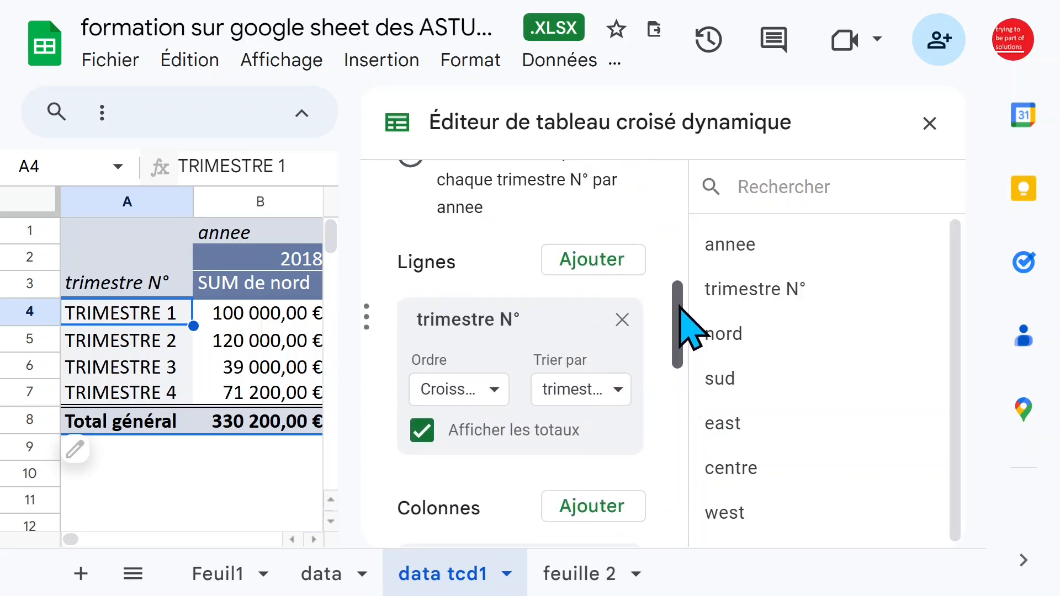
{"action": "left_click_drag", "start_coordinate": [681, 309], "coordinate": [680, 344]}
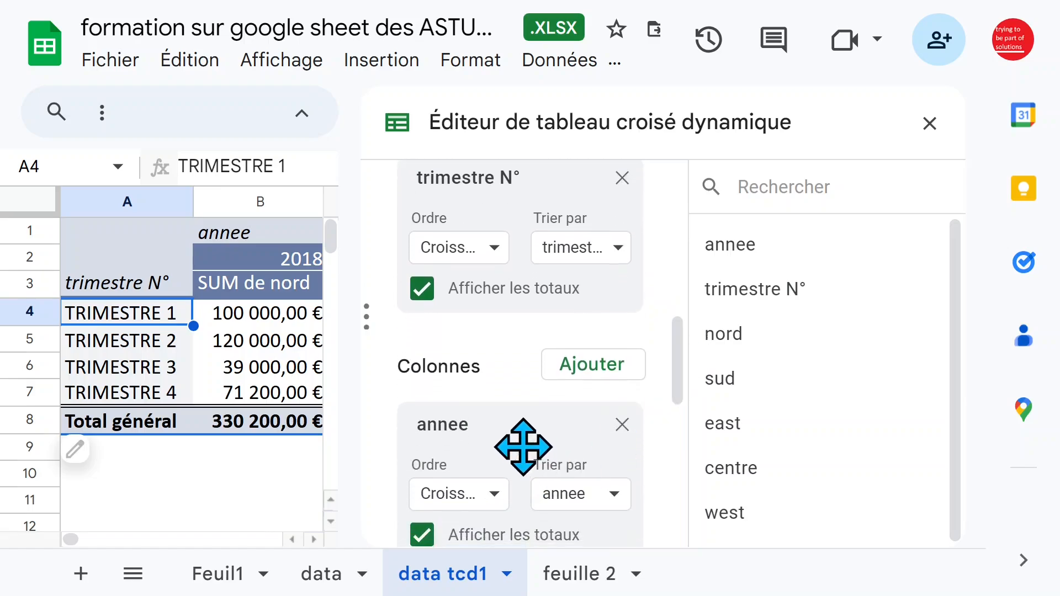
{"action": "left_click_drag", "start_coordinate": [523, 445], "coordinate": [531, 349]}
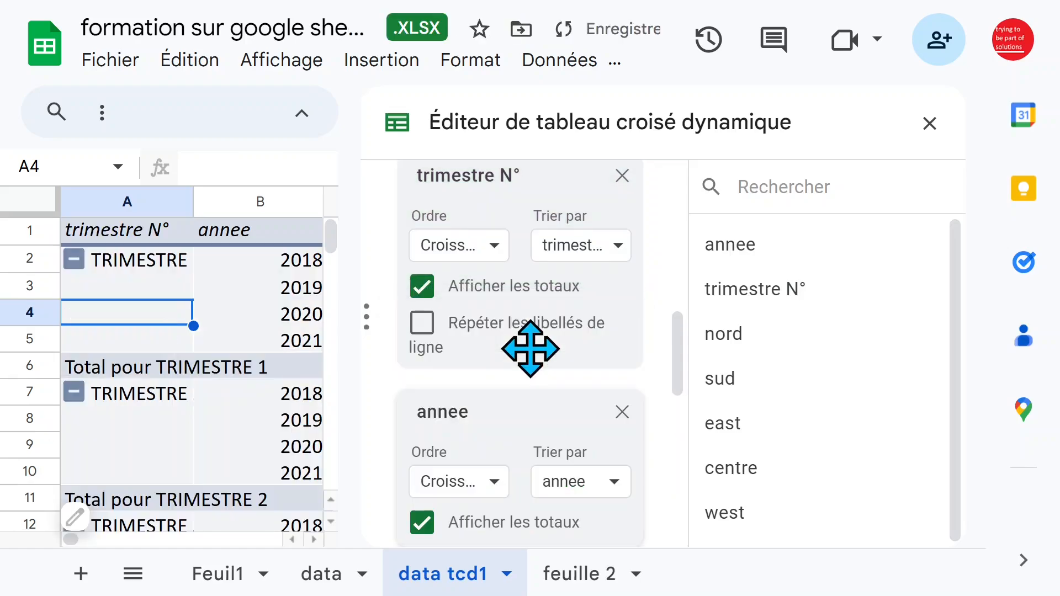
{"action": "left_click", "coordinate": [930, 123]}
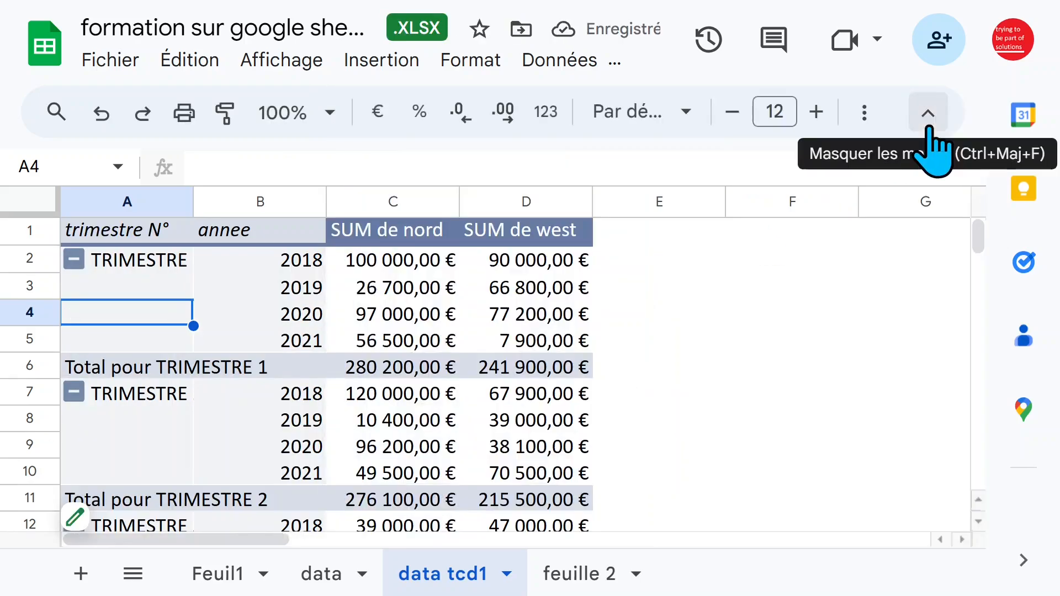
{"action": "double_click", "coordinate": [195, 201]}
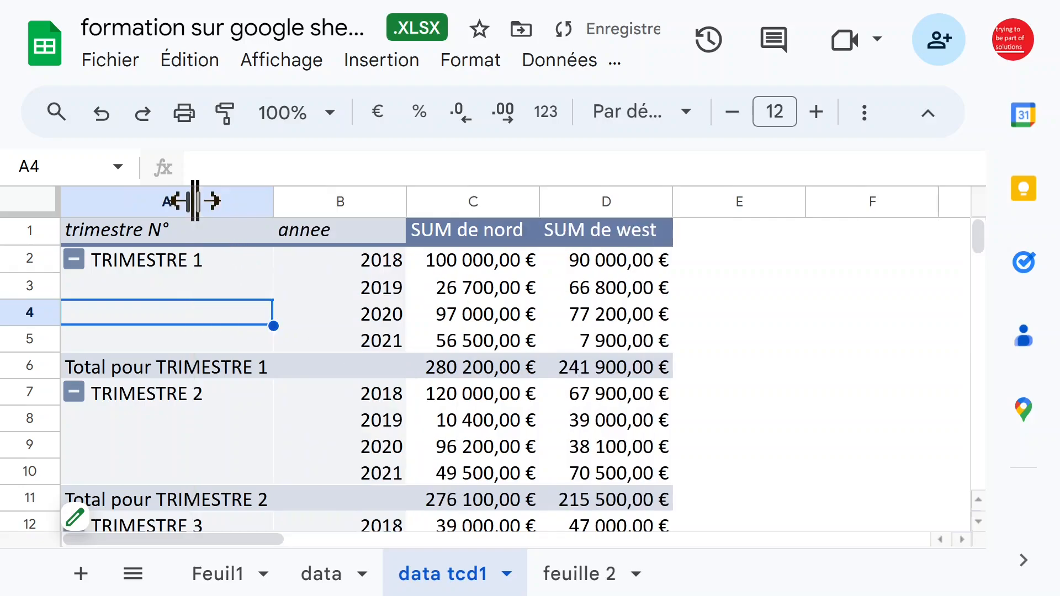
Examine the years listed under TRIMESTRE 1 and their nord and west sums in the rearranged pivot table
{"action": "left_click", "coordinate": [201, 264]}
{"action": "left_click", "coordinate": [364, 312]}
{"action": "left_click", "coordinate": [371, 339]}
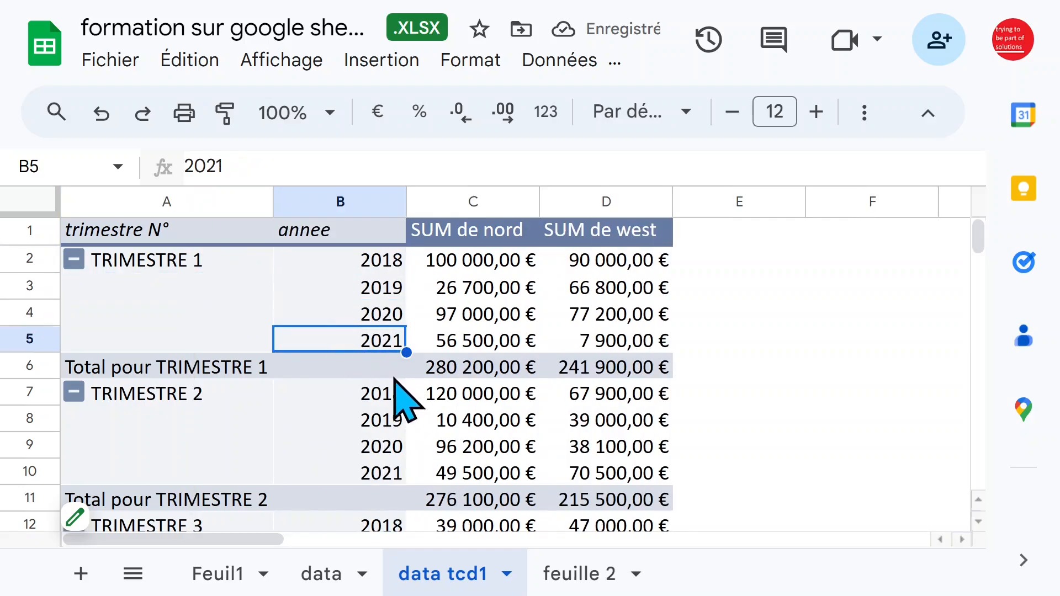
{"action": "left_click", "coordinate": [380, 269]}
{"action": "left_click", "coordinate": [390, 346]}
{"action": "left_click", "coordinate": [475, 288]}
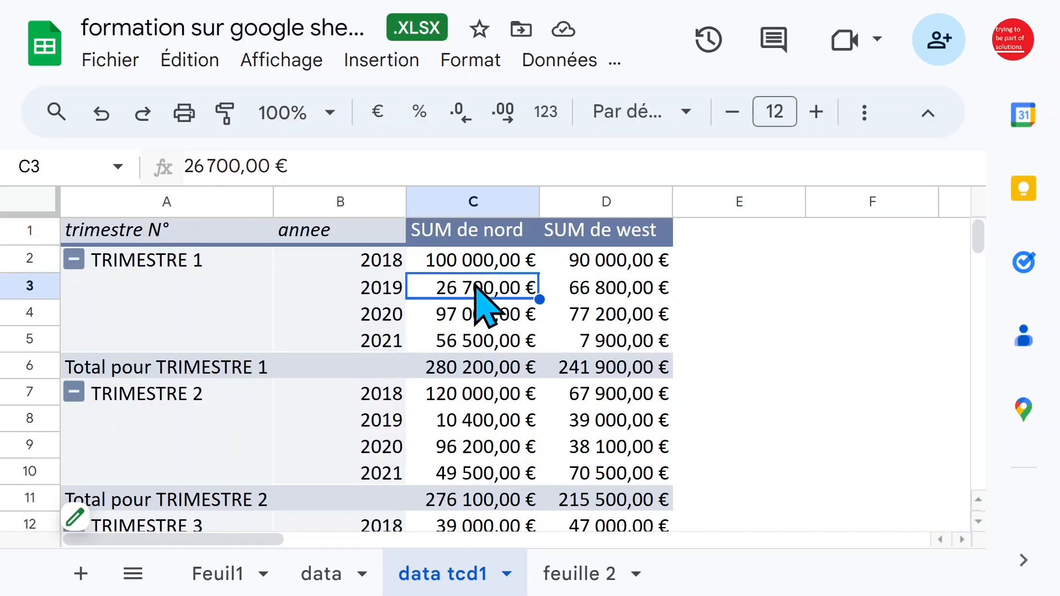
{"action": "left_click", "coordinate": [621, 265]}
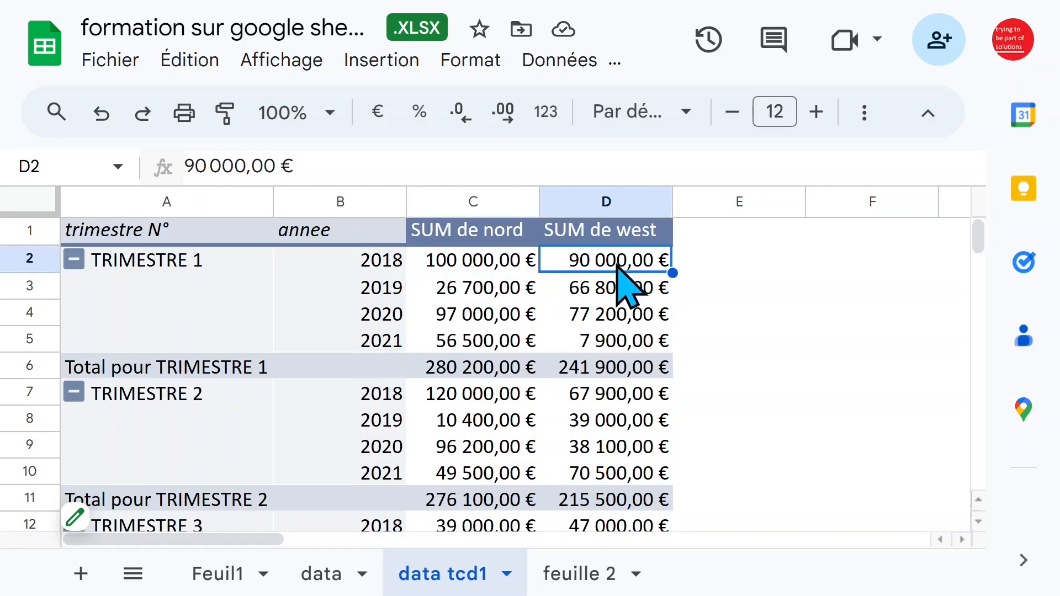
{"action": "left_click", "coordinate": [499, 266]}
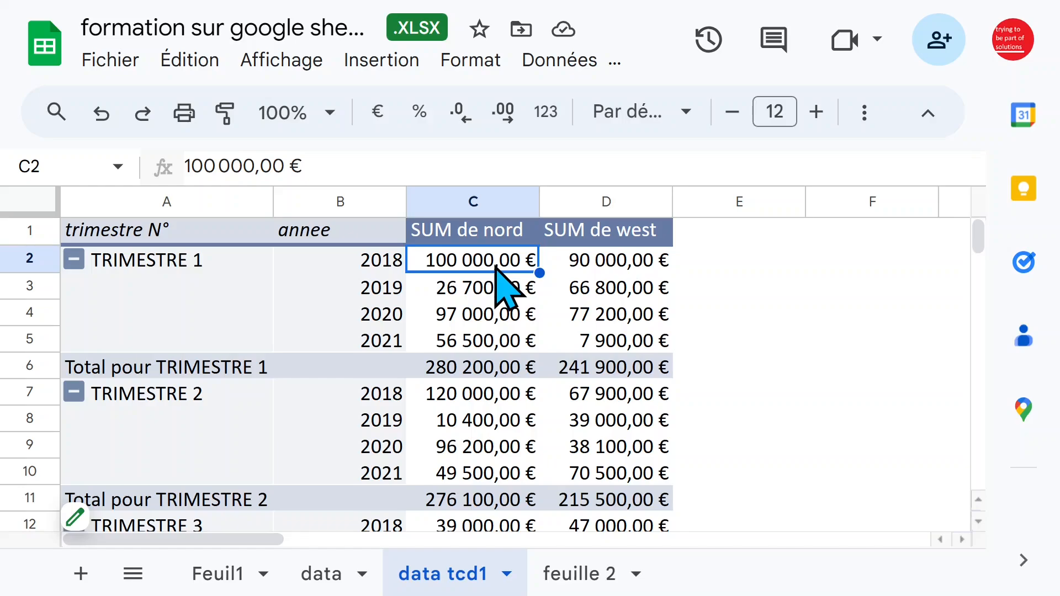
Summarize both the nord and west values of the pivot table by AVERAGE
{"action": "left_click", "coordinate": [141, 507]}
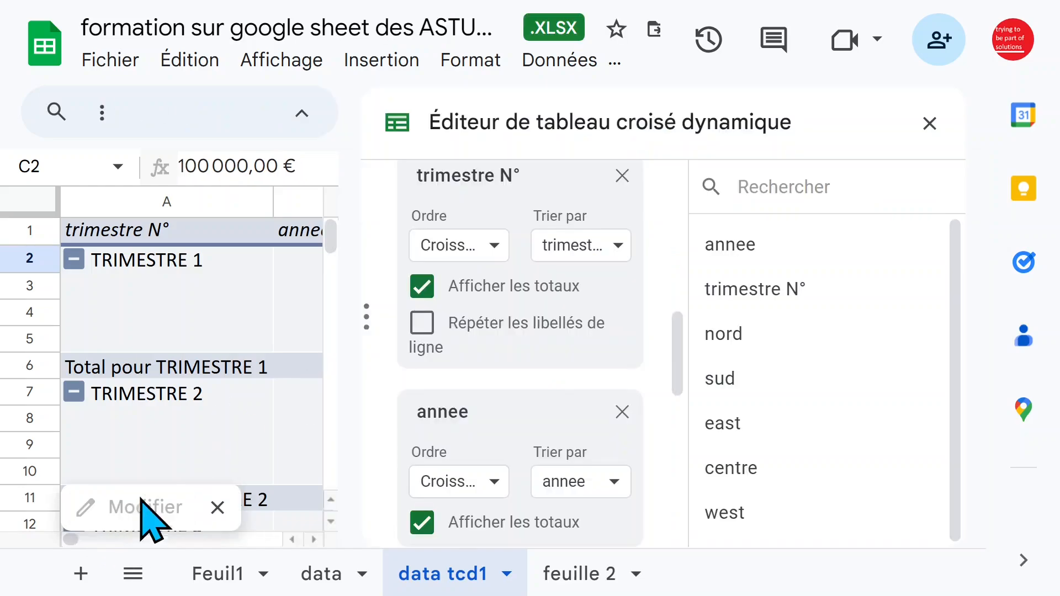
{"action": "left_click_drag", "start_coordinate": [679, 336], "coordinate": [674, 459]}
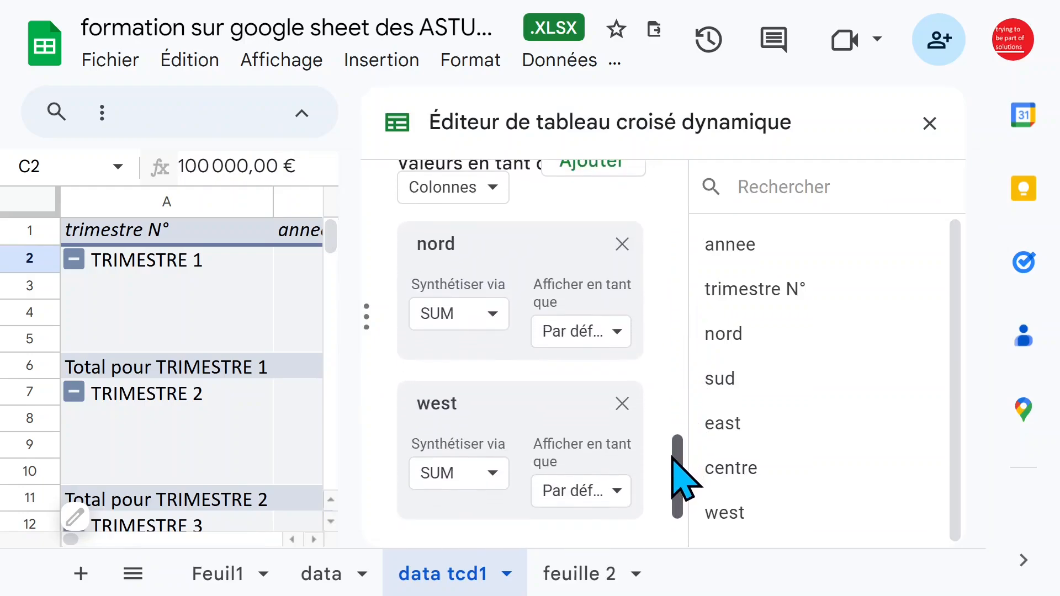
{"action": "left_click", "coordinate": [494, 318]}
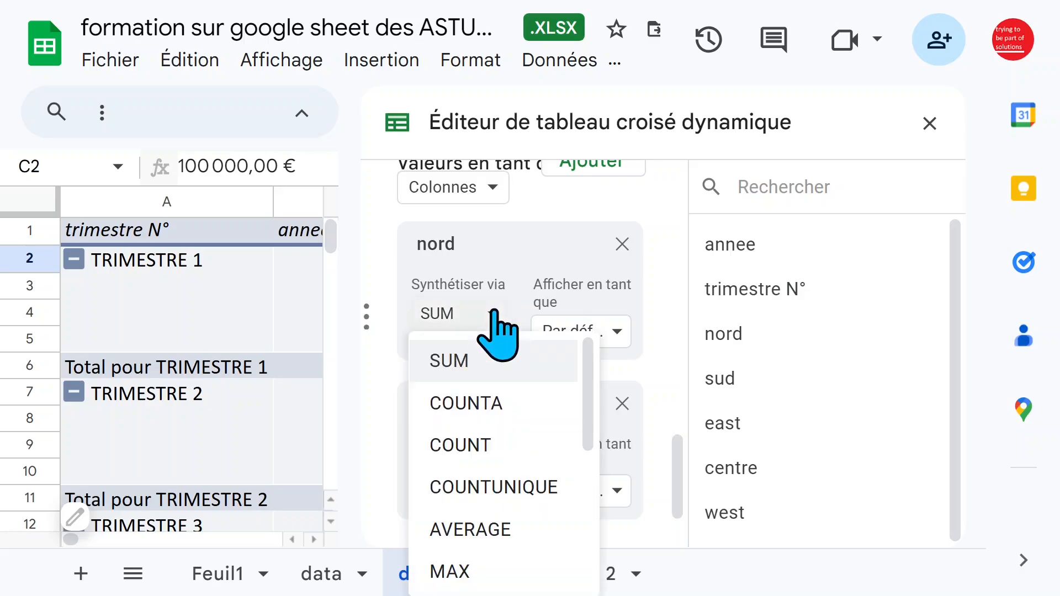
{"action": "left_click", "coordinate": [485, 527]}
{"action": "scroll", "coordinate": [508, 414], "scroll_direction": "down", "scroll_amount": 1}
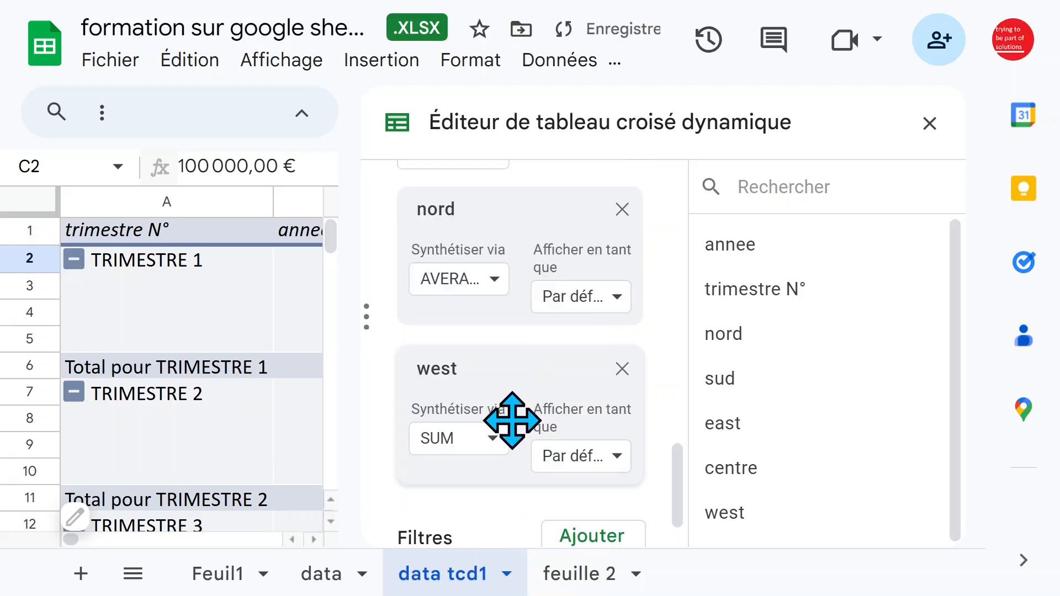
{"action": "left_click", "coordinate": [493, 440]}
{"action": "scroll", "coordinate": [514, 513], "scroll_direction": "down", "scroll_amount": 3}
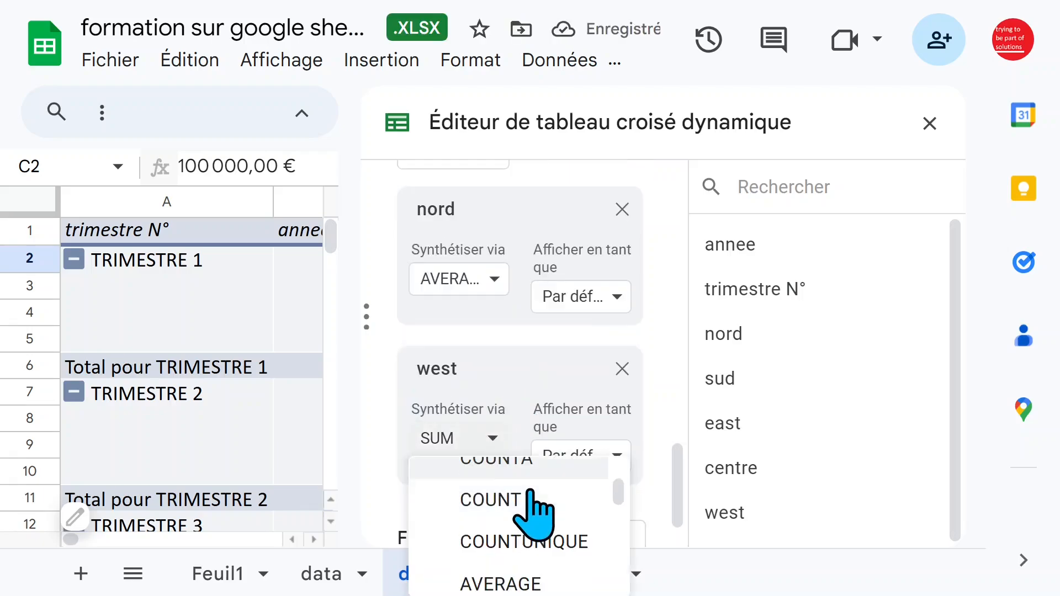
{"action": "left_click", "coordinate": [514, 513]}
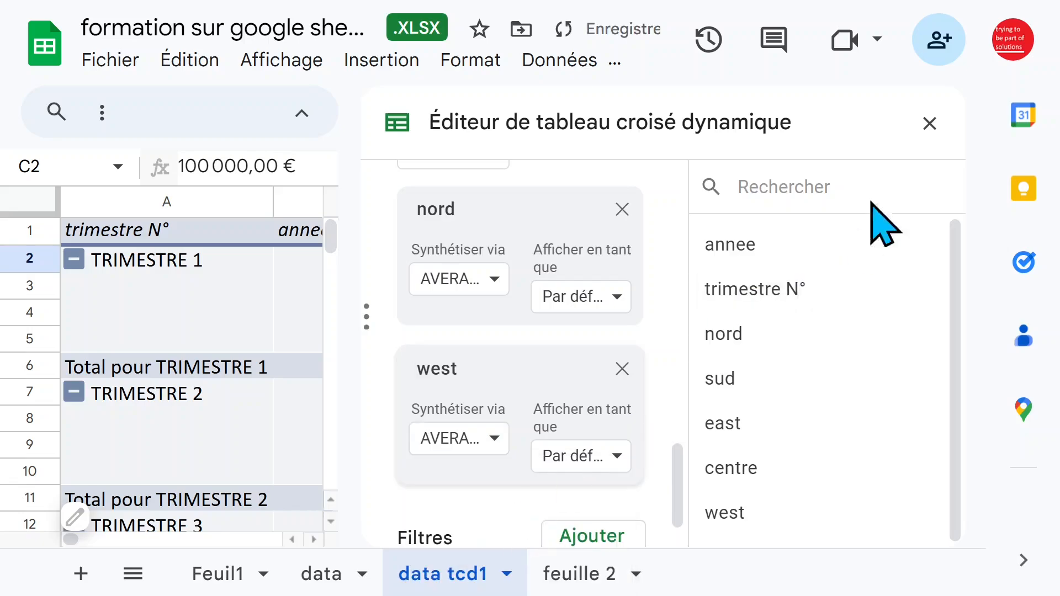
{"action": "left_click", "coordinate": [930, 123]}
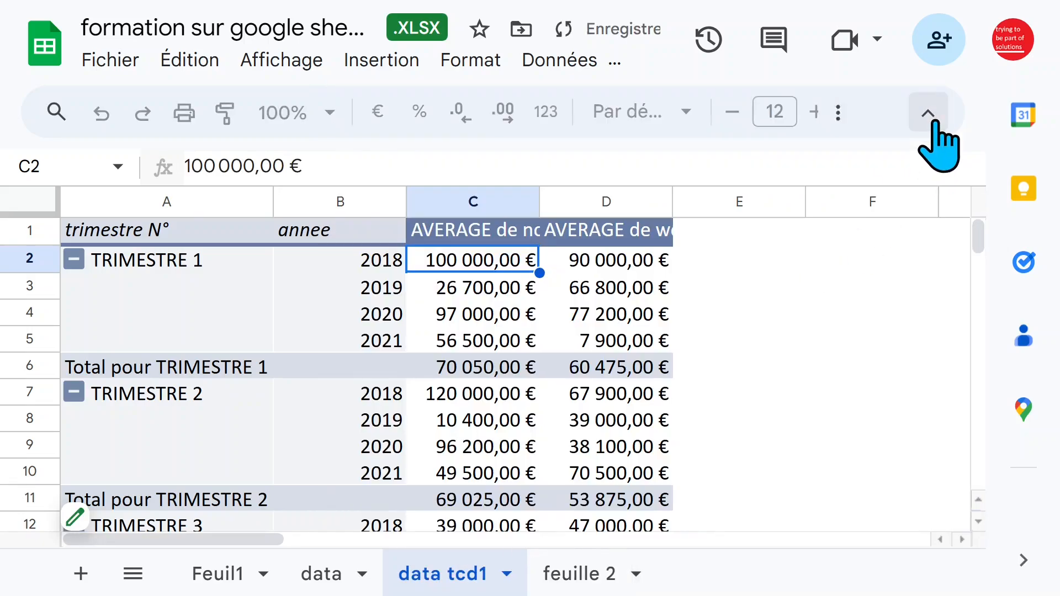
Widen columns C and D so that the AVERAGE de nord and AVERAGE de west headers fit
{"action": "left_click", "coordinate": [505, 290]}
{"action": "left_click_drag", "start_coordinate": [540, 196], "coordinate": [568, 196]}
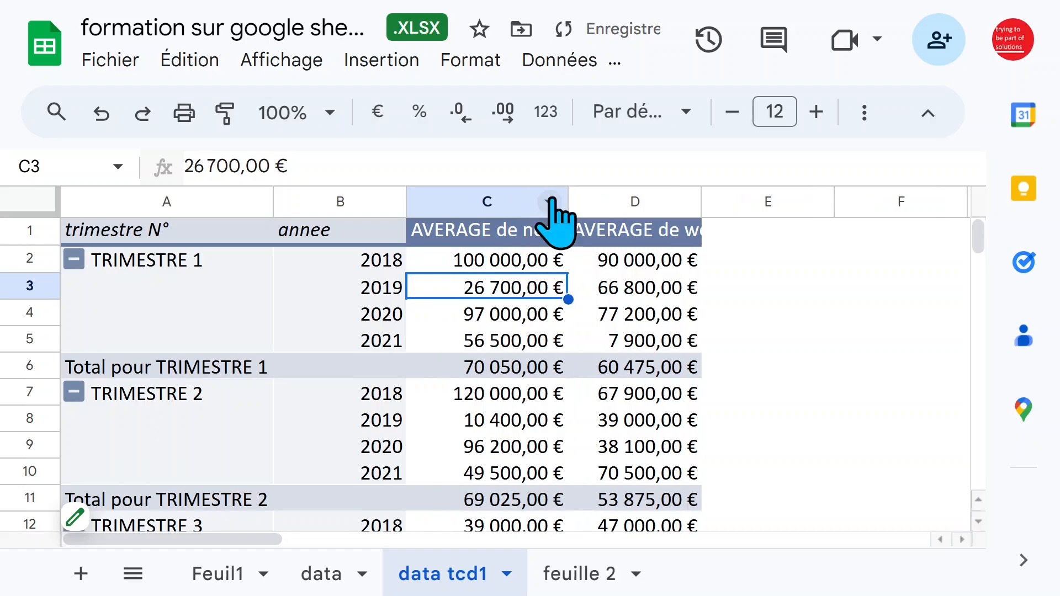
{"action": "left_click_drag", "start_coordinate": [698, 193], "coordinate": [731, 193]}
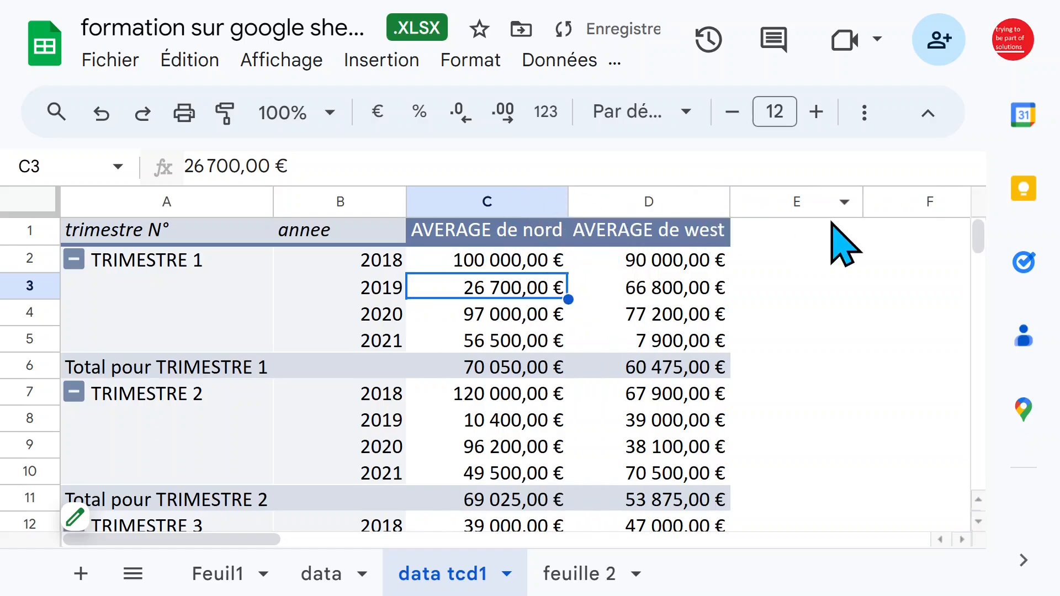
Enter the formula =C2-D2 in E2 and accept the suggested autofill for the rest of column E
{"action": "left_click", "coordinate": [727, 265]}
{"action": "left_click", "coordinate": [794, 266]}
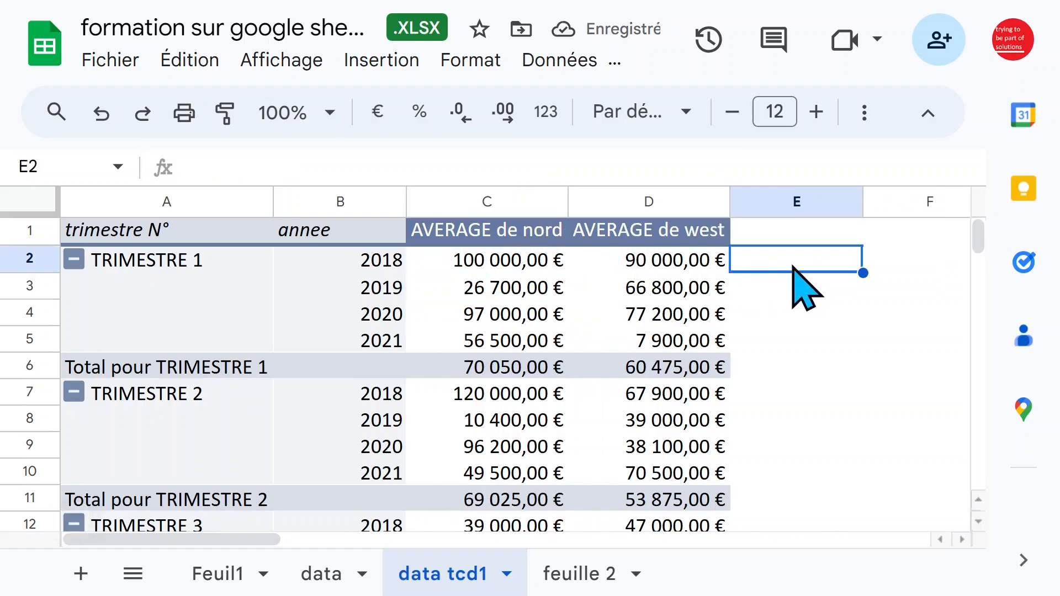
{"action": "type", "text": "="}
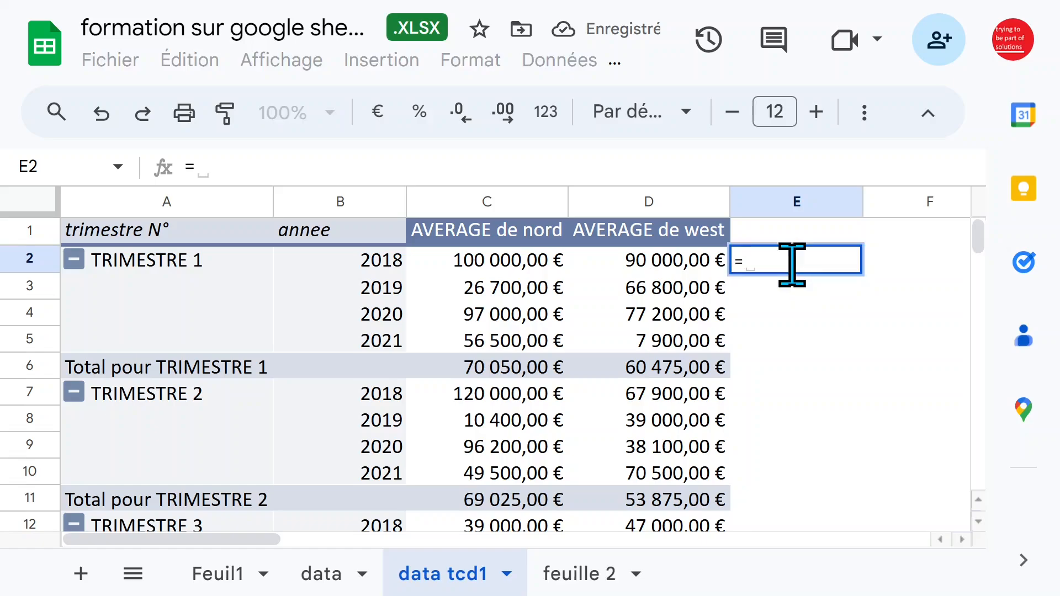
{"action": "left_click", "coordinate": [466, 264]}
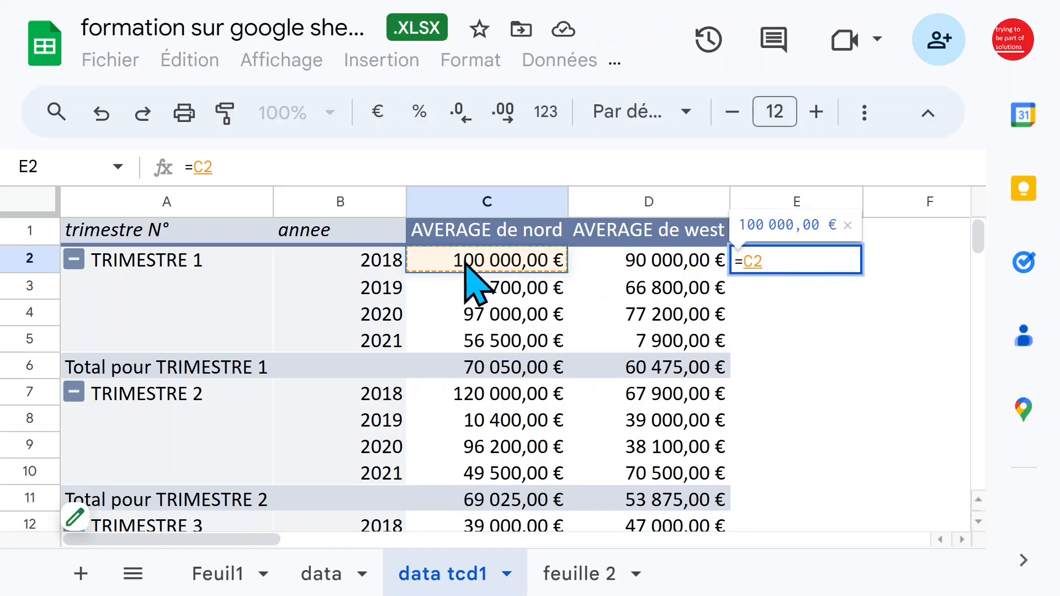
{"action": "left_click", "coordinate": [654, 264]}
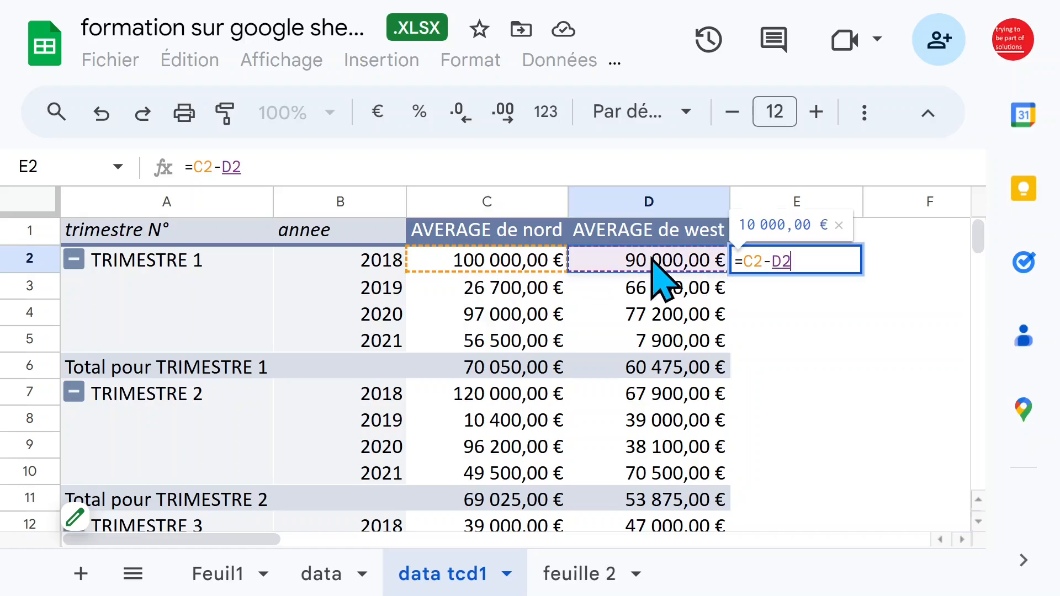
{"action": "key", "text": "Return"}
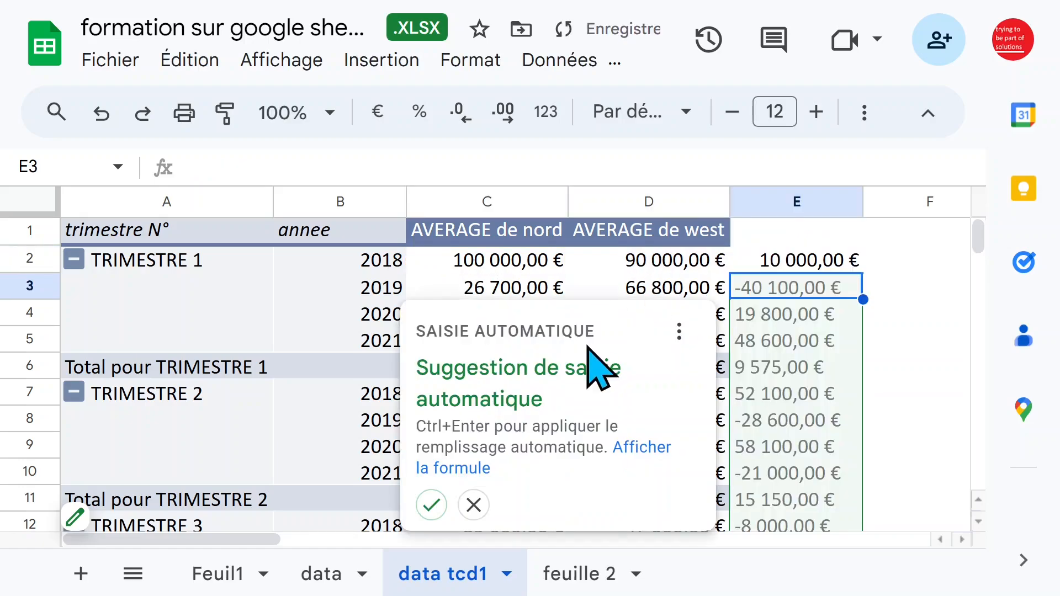
{"action": "left_click", "coordinate": [432, 504]}
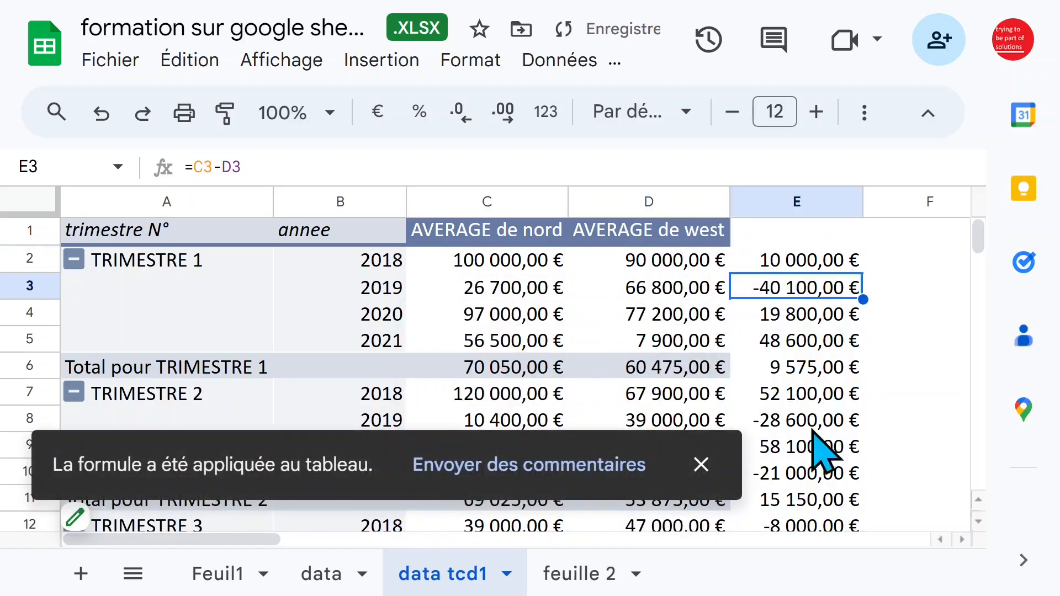
{"action": "left_click", "coordinate": [701, 465]}
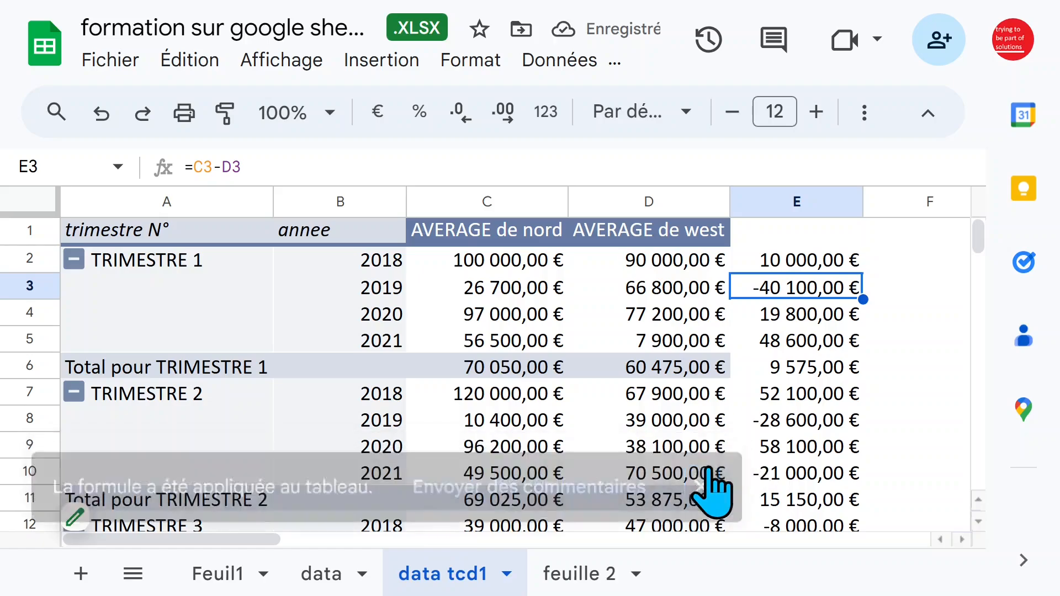
{"action": "left_click", "coordinate": [799, 369]}
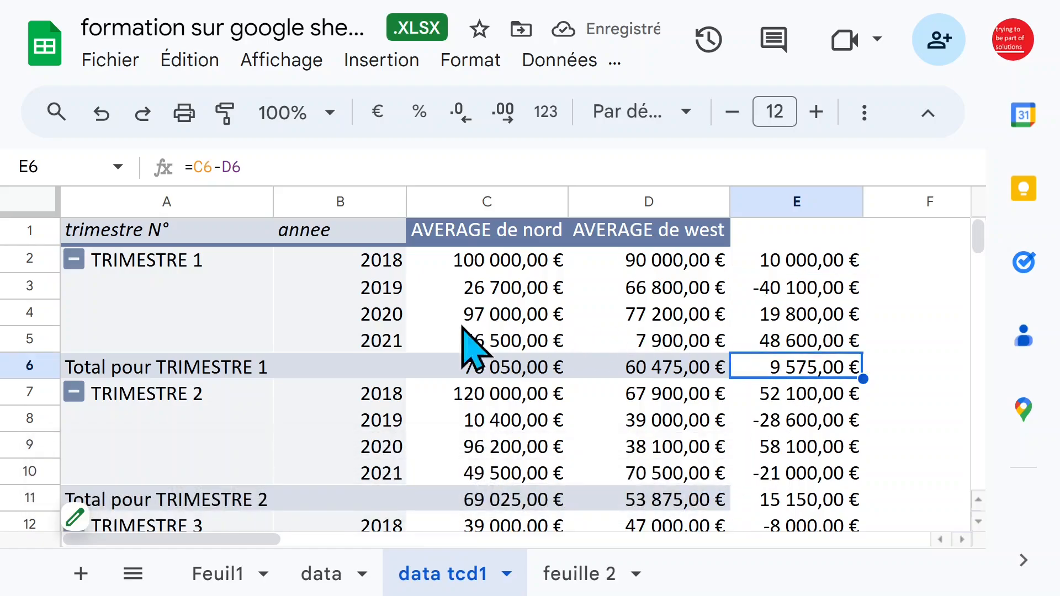
Turn on repeated row labels for the trimestre N° field to fill the blank cells under each quarter
{"action": "mouse_move", "coordinate": [163, 293]}
{"action": "left_mouse_down"}
{"action": "mouse_move", "coordinate": [155, 344]}
{"action": "mouse_move", "coordinate": [209, 330]}
{"action": "left_mouse_up"}
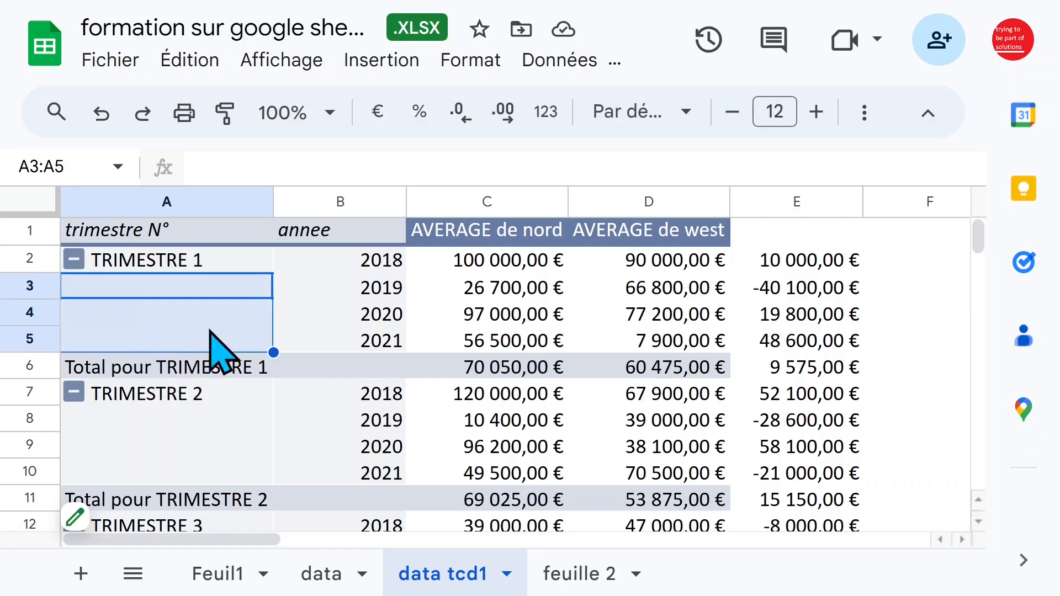
{"action": "left_click", "coordinate": [147, 295]}
{"action": "left_click", "coordinate": [152, 344]}
{"action": "mouse_move", "coordinate": [83, 514]}
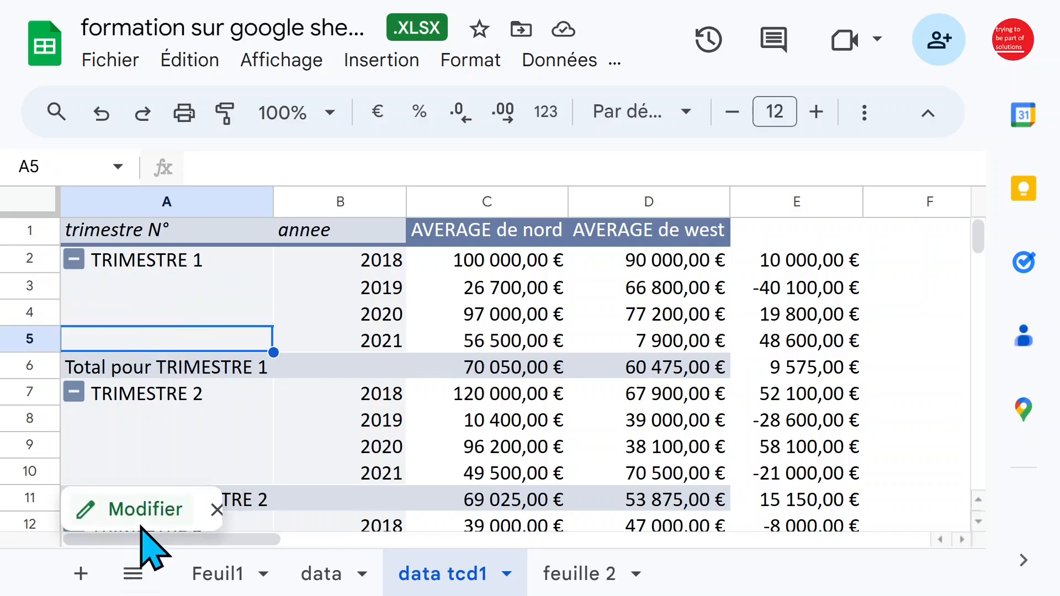
{"action": "left_click", "coordinate": [141, 508]}
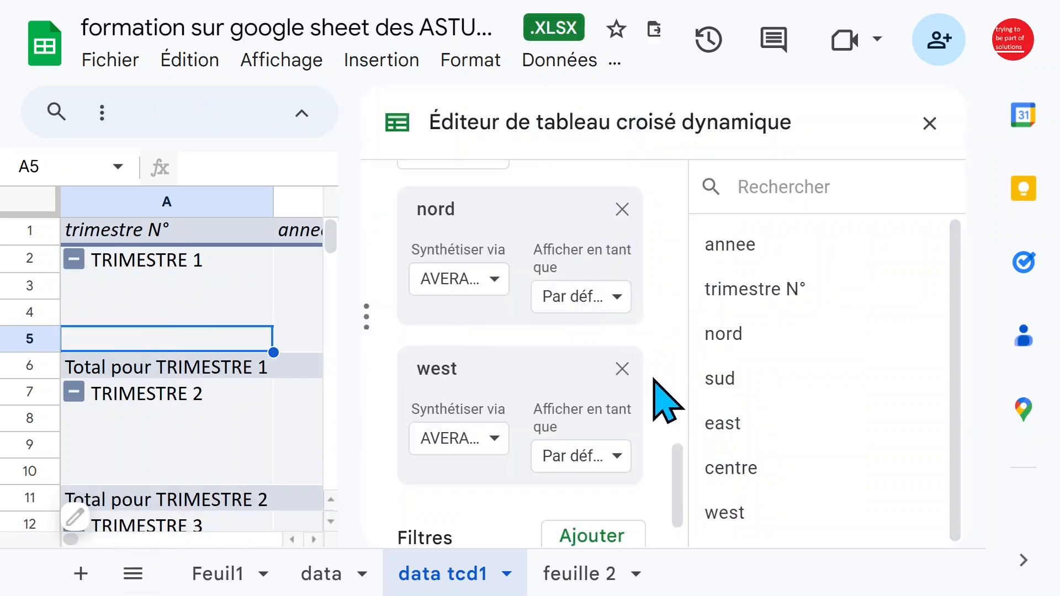
{"action": "scroll", "coordinate": [665, 379], "scroll_direction": "up", "scroll_amount": 3}
{"action": "scroll", "coordinate": [668, 372], "scroll_direction": "up", "scroll_amount": 3}
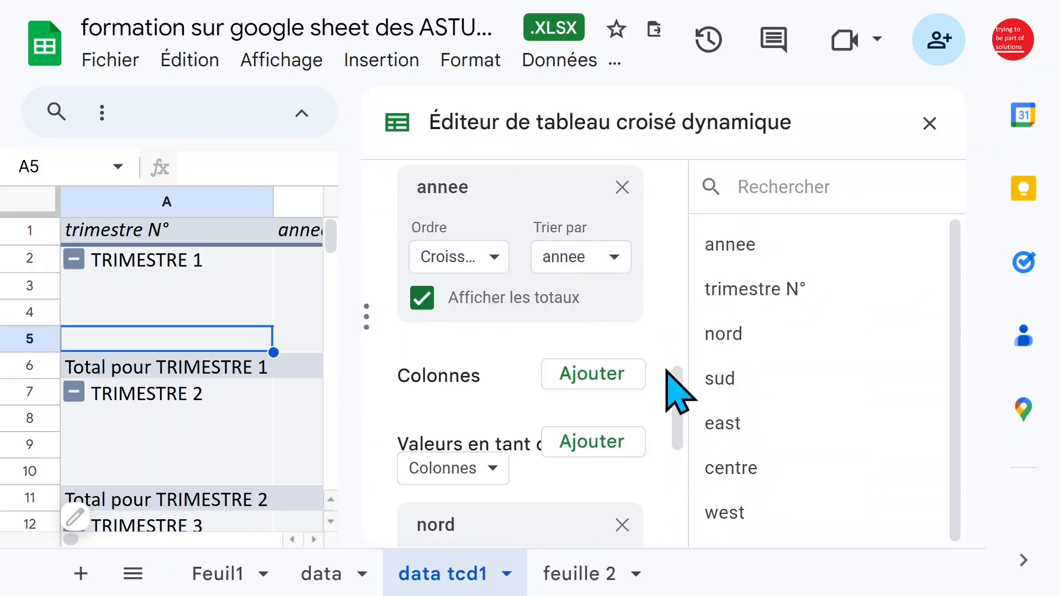
{"action": "scroll", "coordinate": [667, 372], "scroll_direction": "up", "scroll_amount": 3}
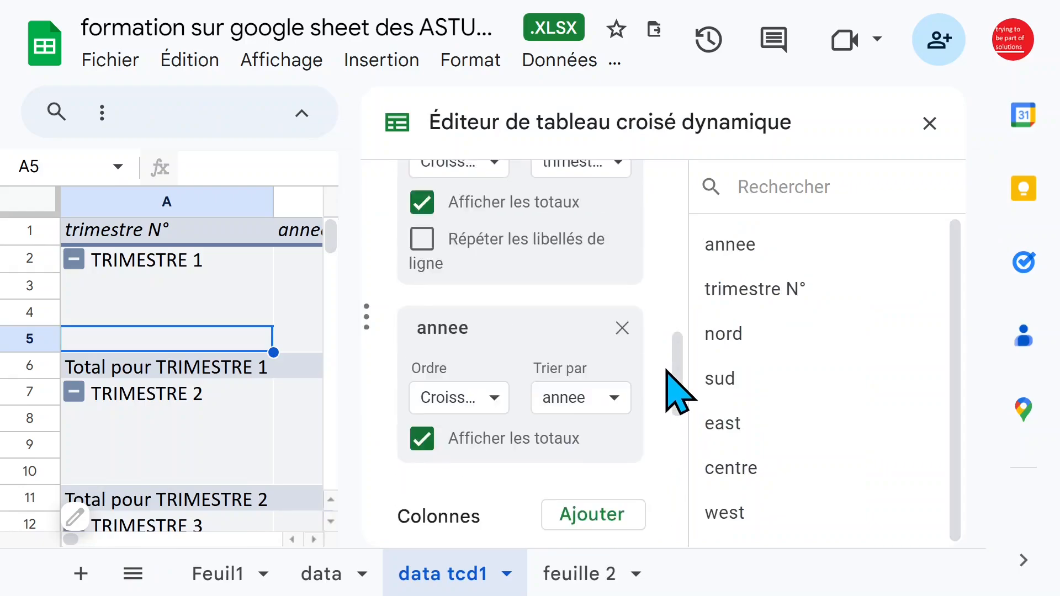
{"action": "scroll", "coordinate": [676, 391], "scroll_direction": "up", "scroll_amount": 3}
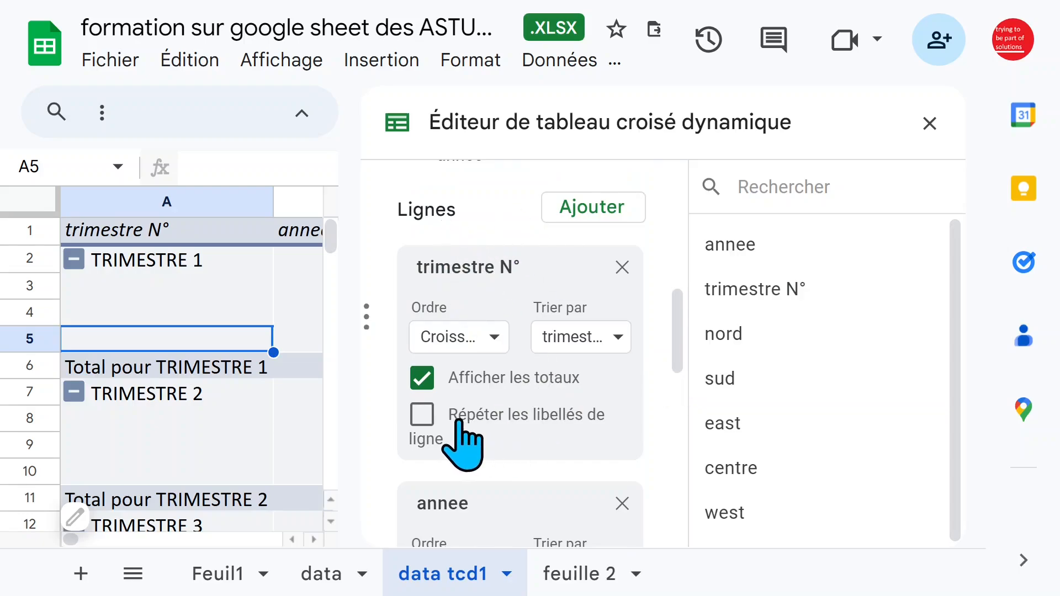
{"action": "left_click", "coordinate": [423, 415]}
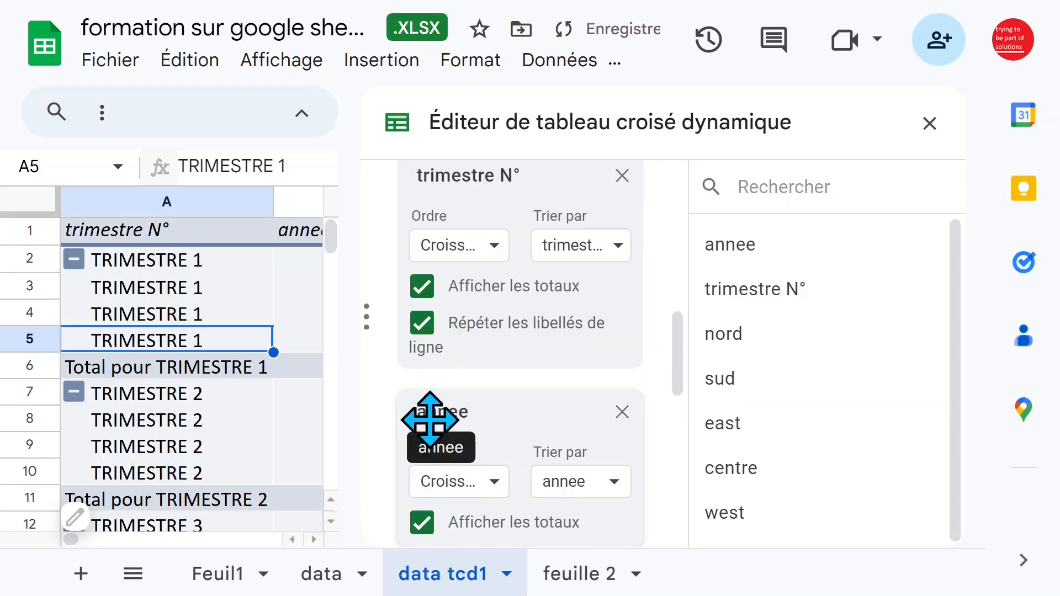
{"action": "left_click", "coordinate": [930, 124]}
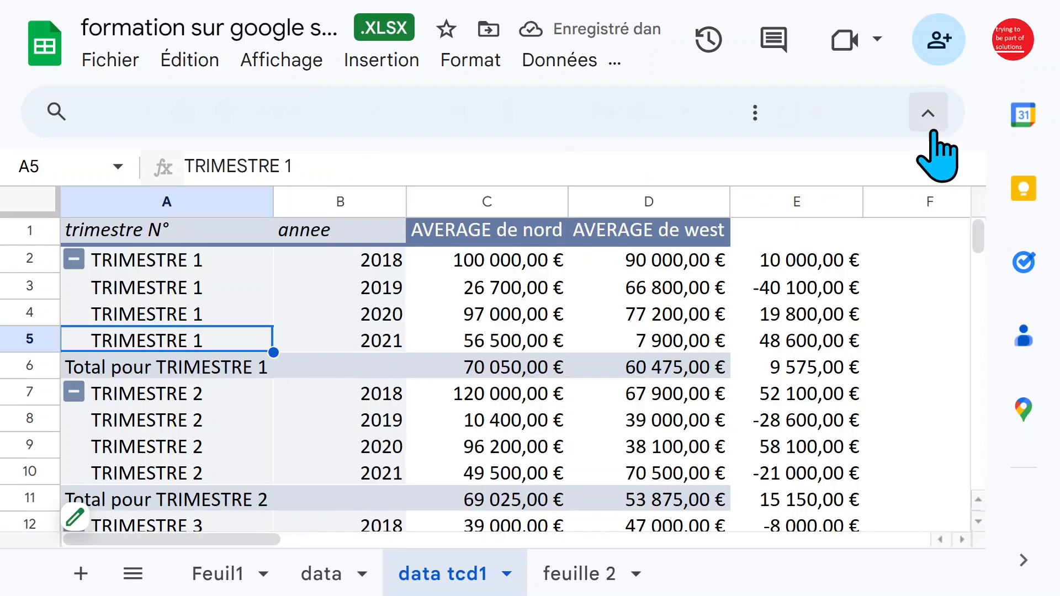
Remove the trimestre N° field from the pivot table's rows, keeping only annee
{"action": "left_click", "coordinate": [166, 315]}
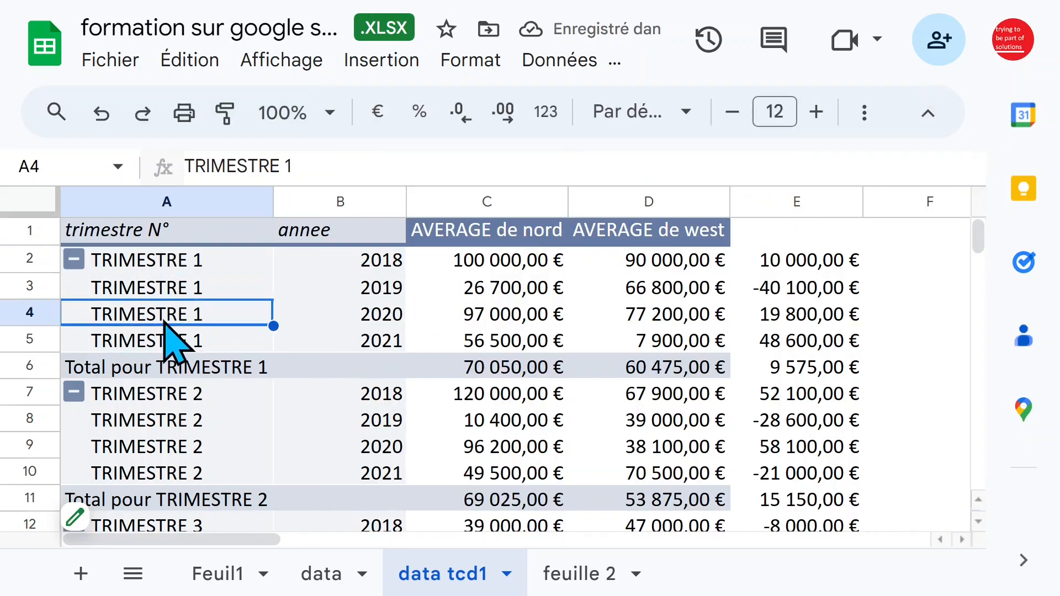
{"action": "left_click", "coordinate": [385, 295]}
{"action": "left_click", "coordinate": [134, 271]}
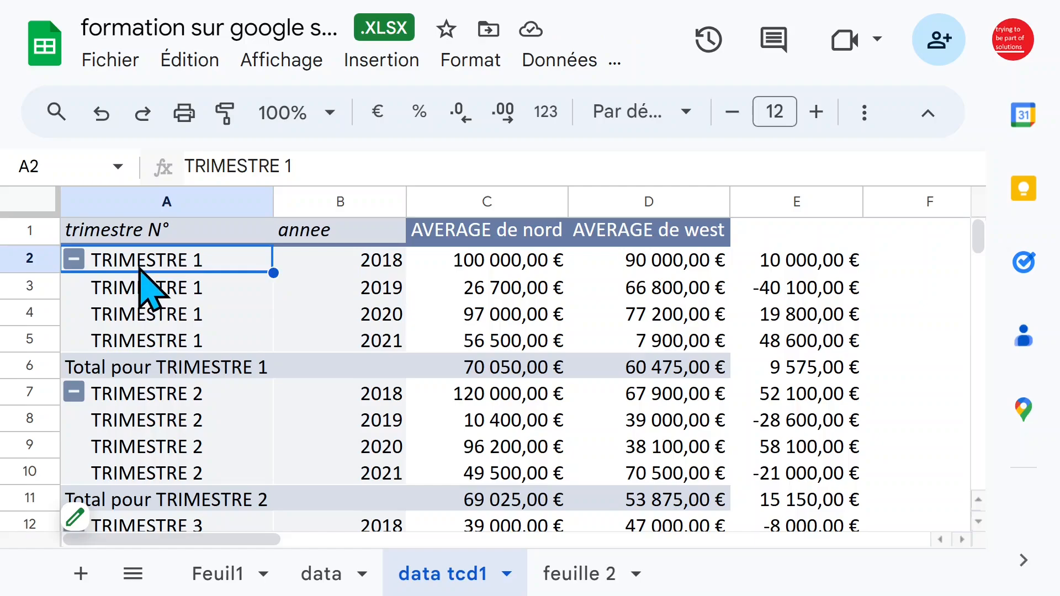
{"action": "left_click", "coordinate": [129, 508]}
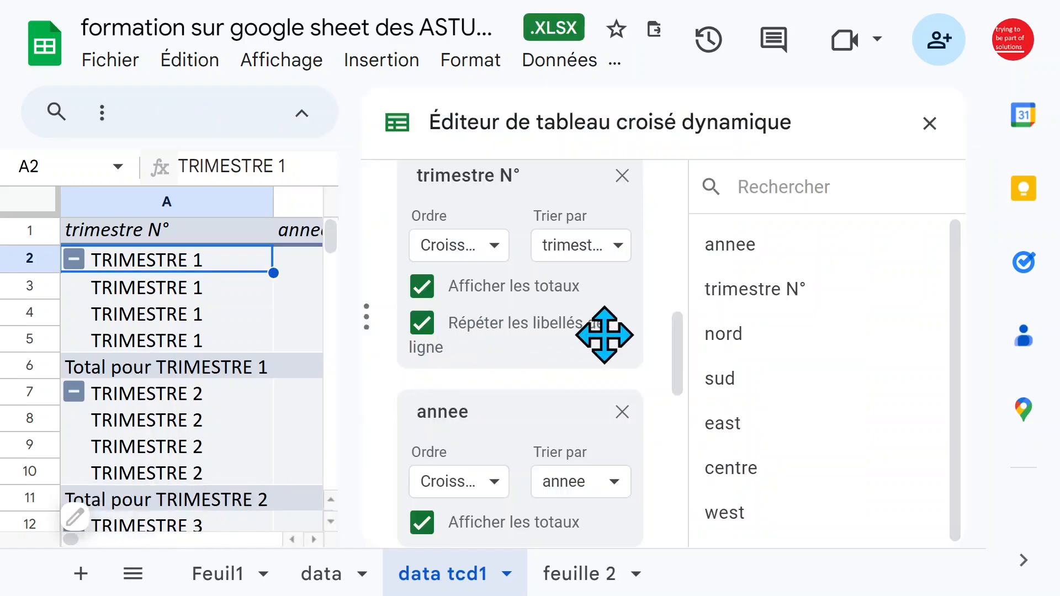
{"action": "left_click", "coordinate": [622, 176]}
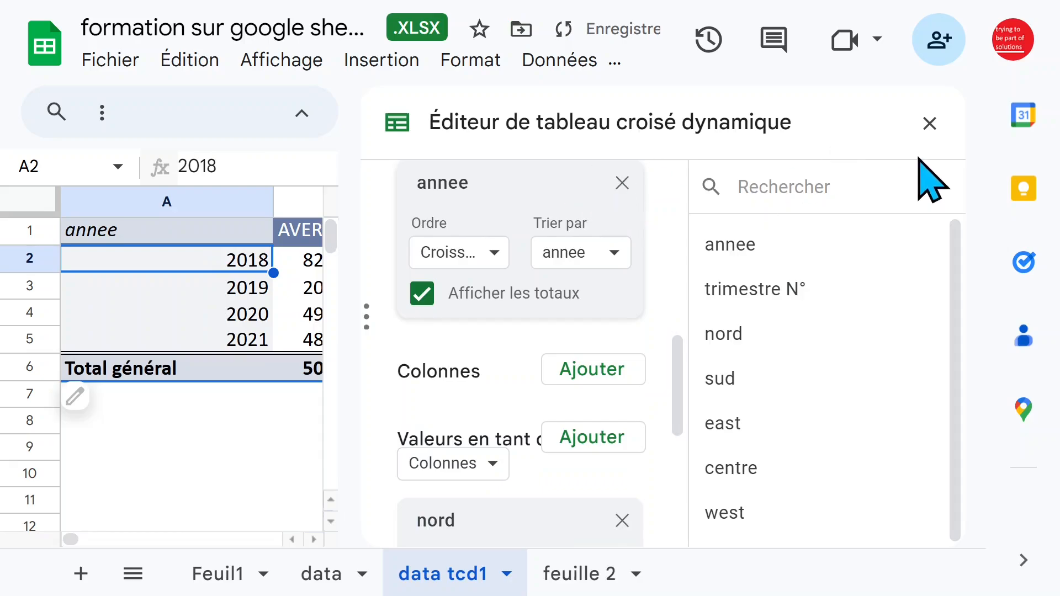
{"action": "left_click", "coordinate": [930, 123]}
{"action": "left_click", "coordinate": [498, 263]}
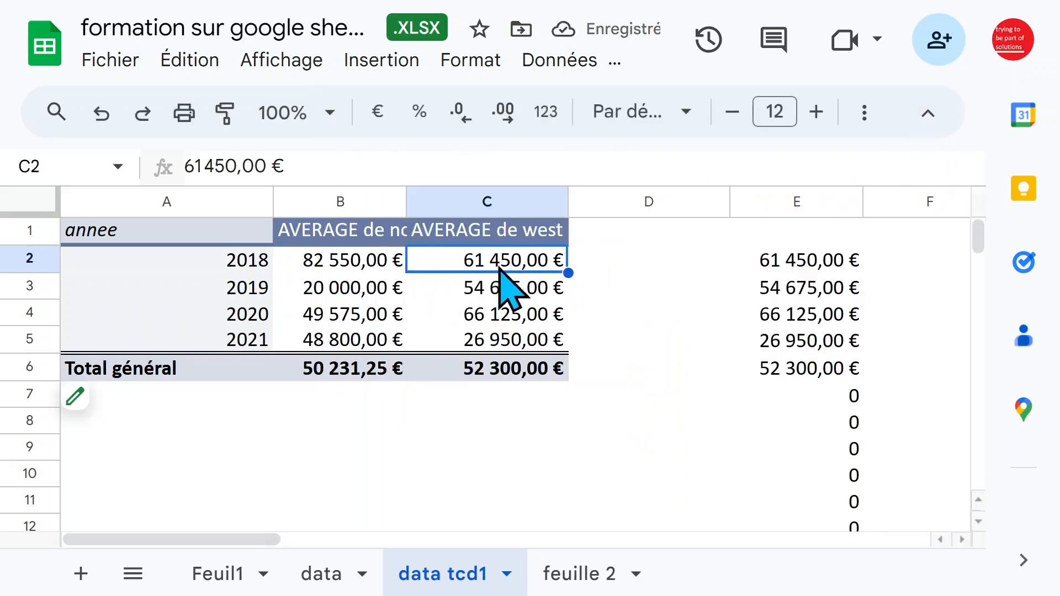
Delete column E with the difference formulas beside the pivot table
{"action": "left_click", "coordinate": [781, 202]}
{"action": "right_click", "coordinate": [781, 202]}
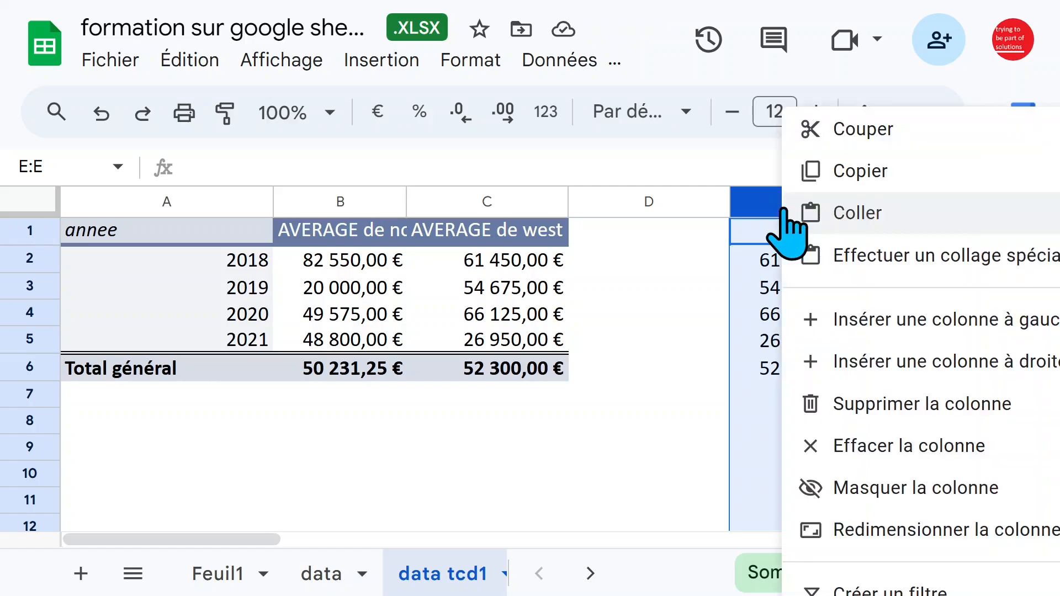
{"action": "left_click", "coordinate": [861, 406]}
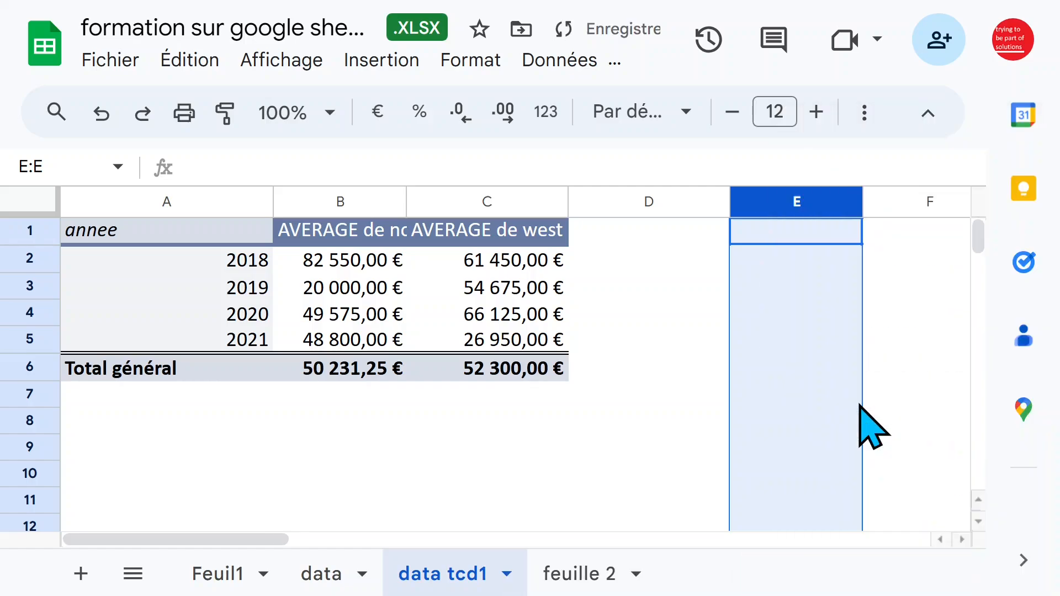
Fit column B to the width of its AVERAGE de nord header
{"action": "left_click", "coordinate": [464, 259]}
{"action": "left_click", "coordinate": [348, 232]}
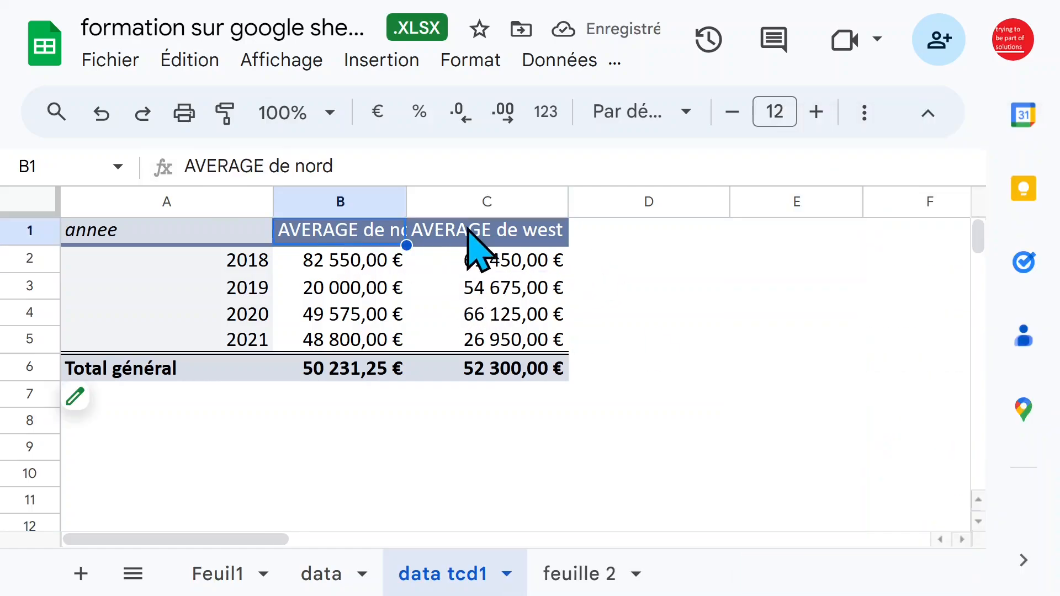
{"action": "left_click", "coordinate": [470, 232]}
{"action": "left_click", "coordinate": [346, 205]}
{"action": "left_click", "coordinate": [485, 203]}
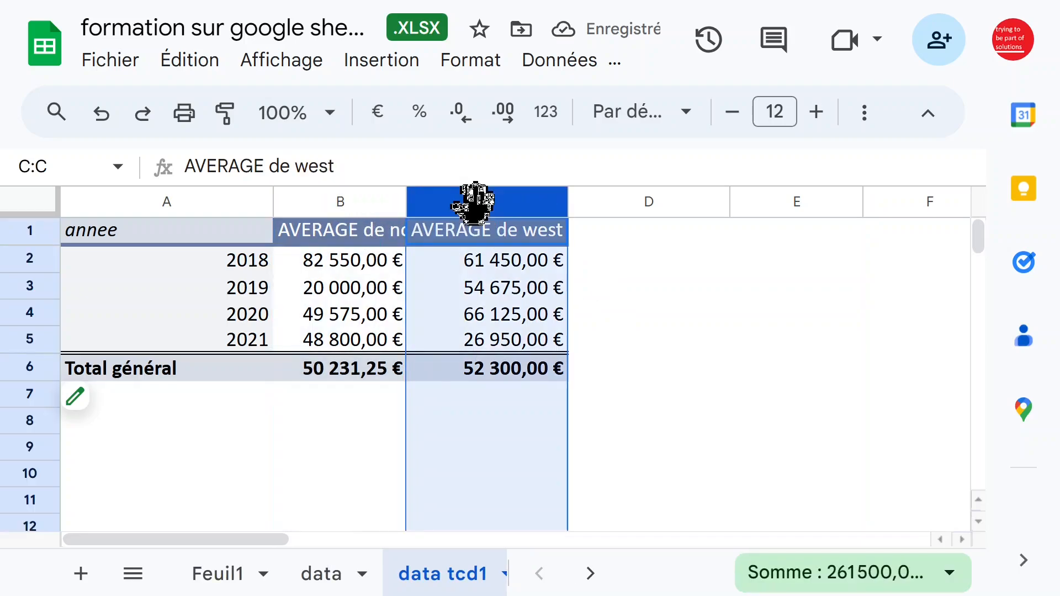
{"action": "left_click_drag", "start_coordinate": [472, 204], "coordinate": [385, 207]}
{"action": "double_click", "coordinate": [394, 206]}
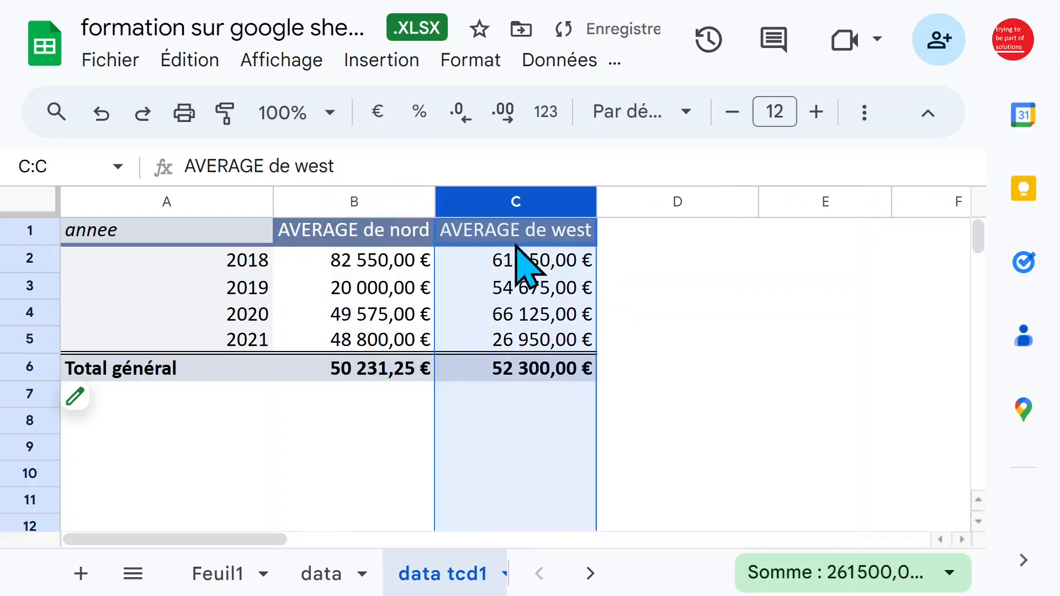
Remove the west field from the pivot table's values, keeping only the nord average
{"action": "left_click", "coordinate": [528, 242]}
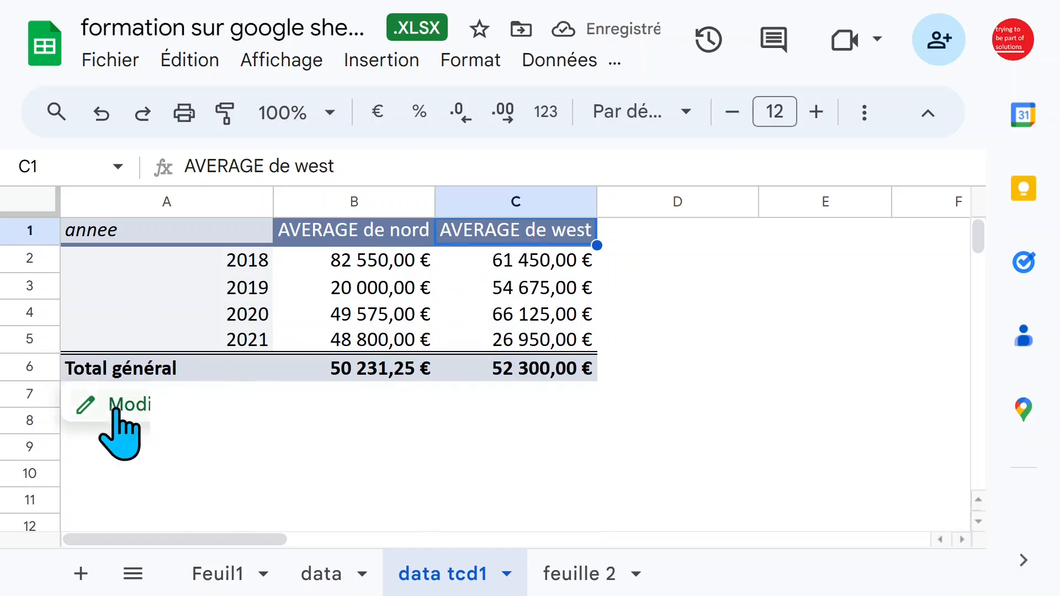
{"action": "left_click", "coordinate": [113, 410]}
{"action": "scroll", "coordinate": [562, 382], "scroll_direction": "down", "scroll_amount": 7}
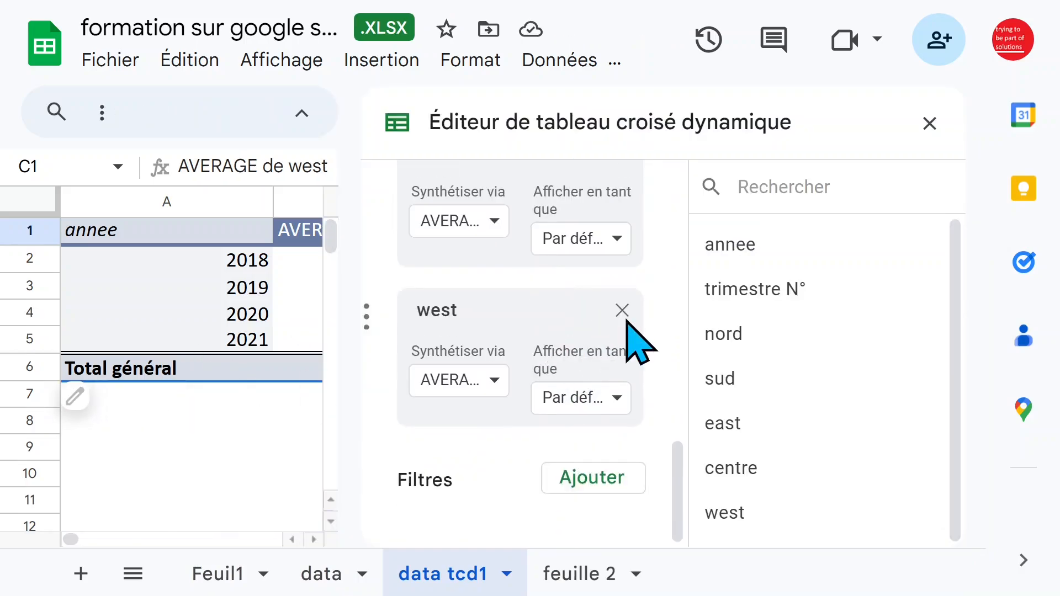
{"action": "left_click", "coordinate": [623, 312]}
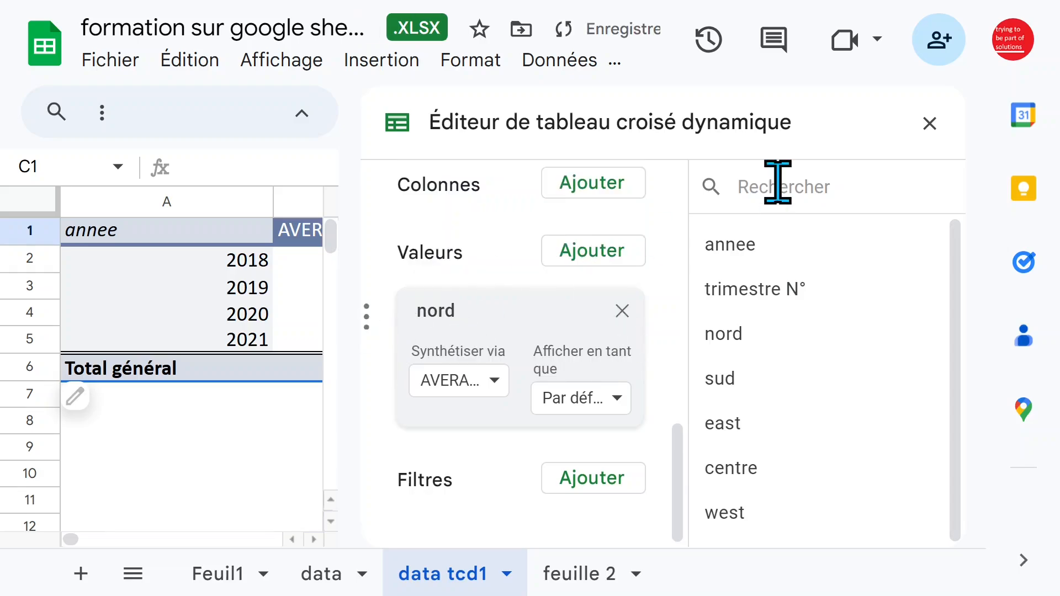
{"action": "left_click", "coordinate": [930, 124]}
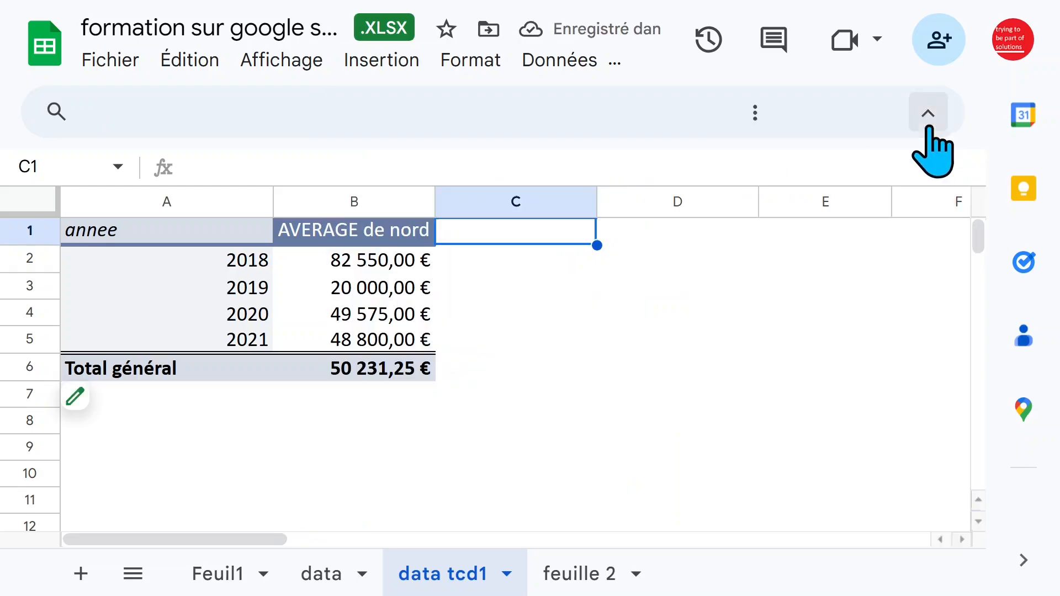
{"action": "left_click", "coordinate": [371, 281]}
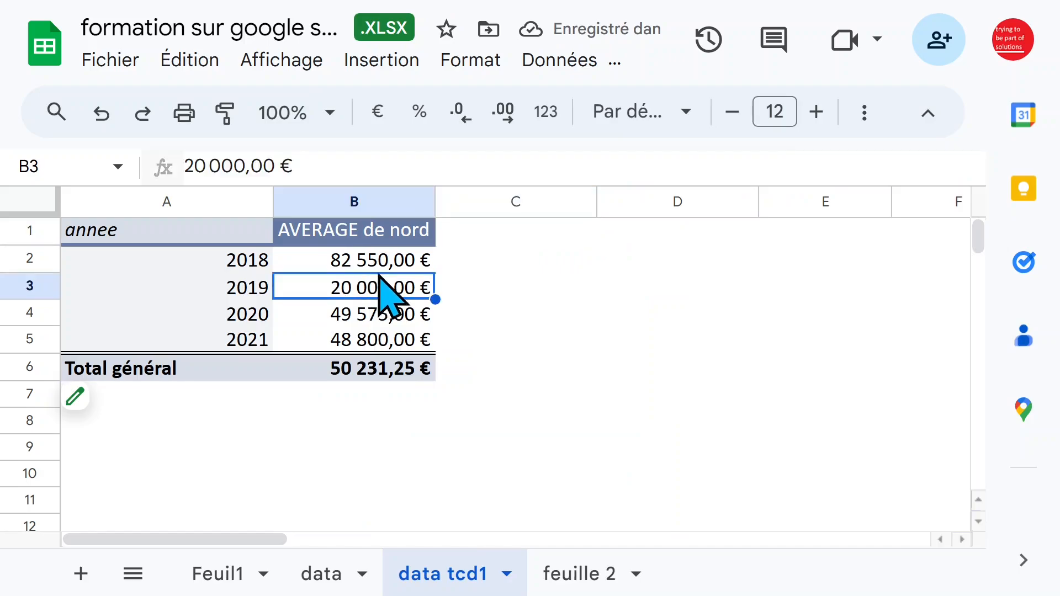
{"action": "left_click", "coordinate": [367, 261]}
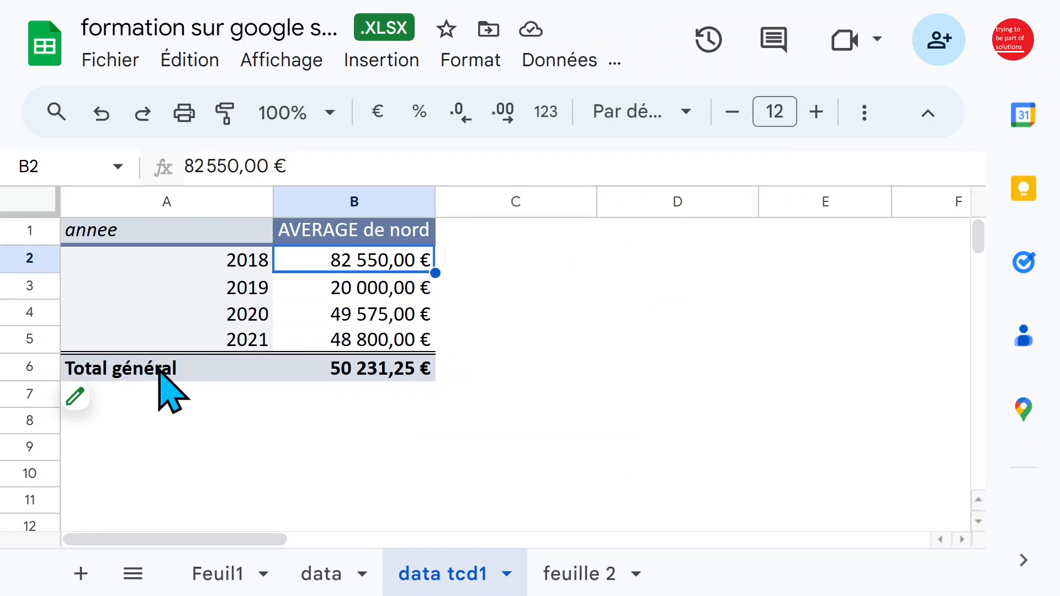
Add the nord field to the pivot table's values two more times, using the default SUM summary
{"action": "left_click", "coordinate": [109, 410]}
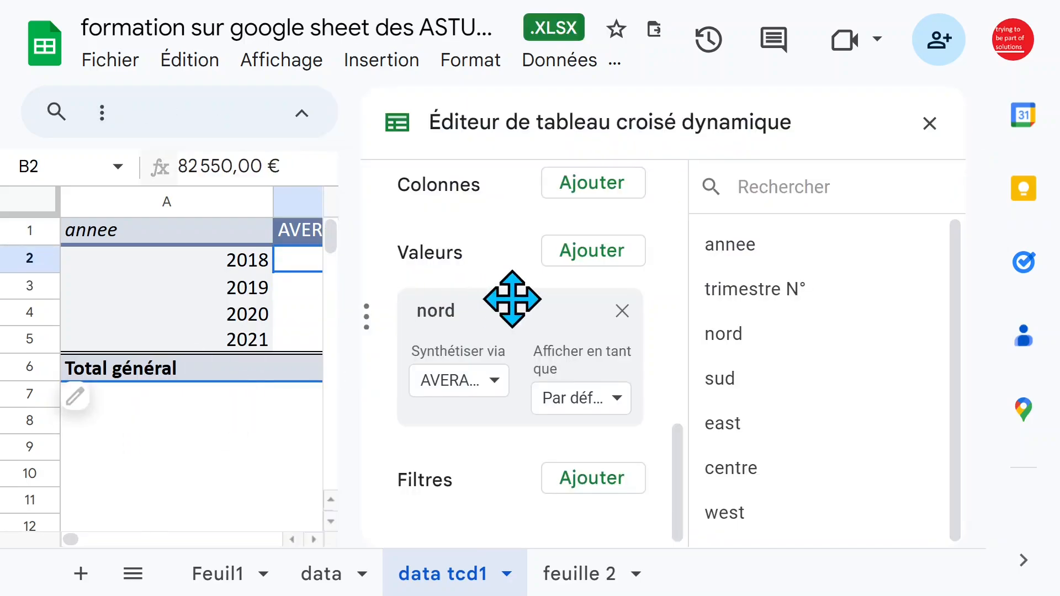
{"action": "scroll", "coordinate": [512, 298], "scroll_direction": "up", "scroll_amount": 2}
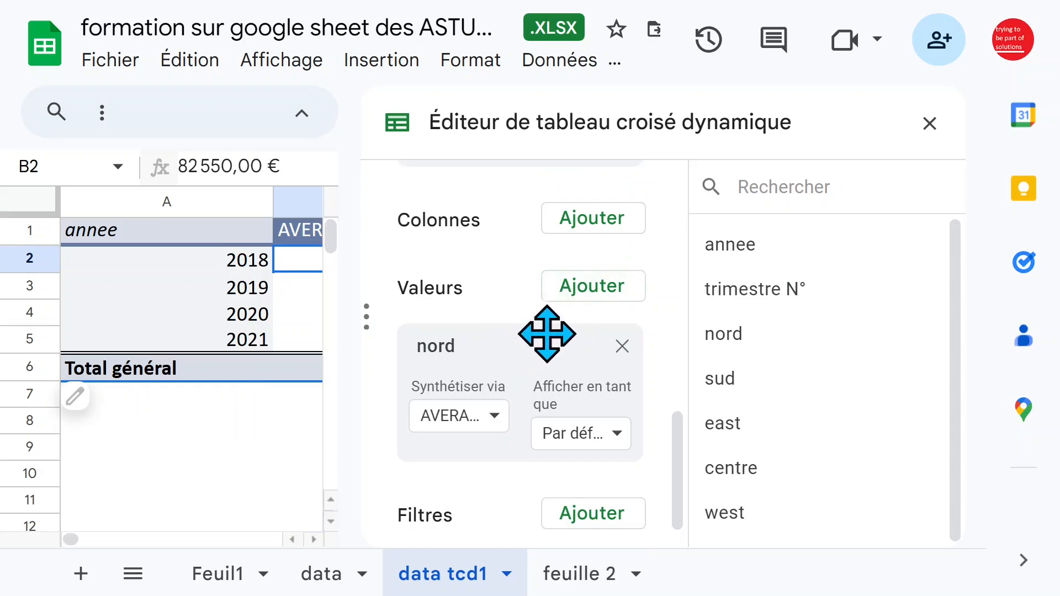
{"action": "left_click", "coordinate": [591, 288]}
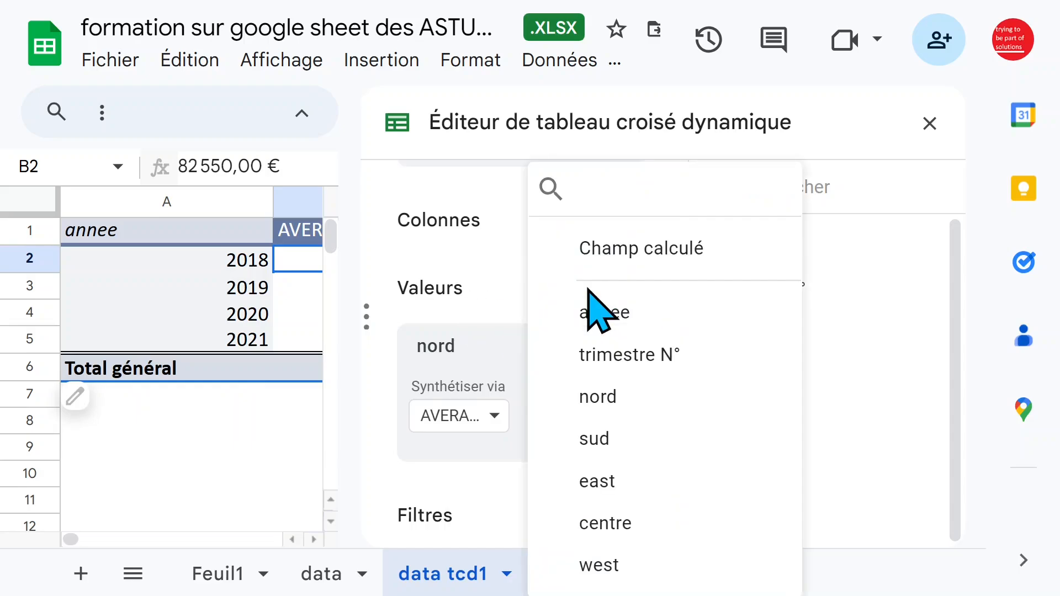
{"action": "left_click", "coordinate": [631, 399]}
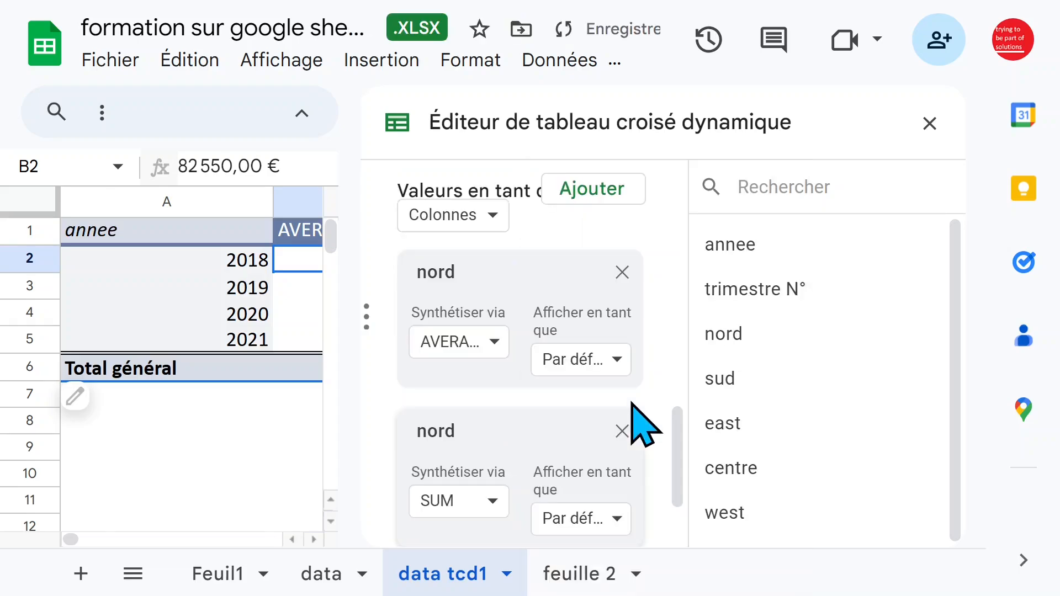
{"action": "left_click", "coordinate": [589, 199]}
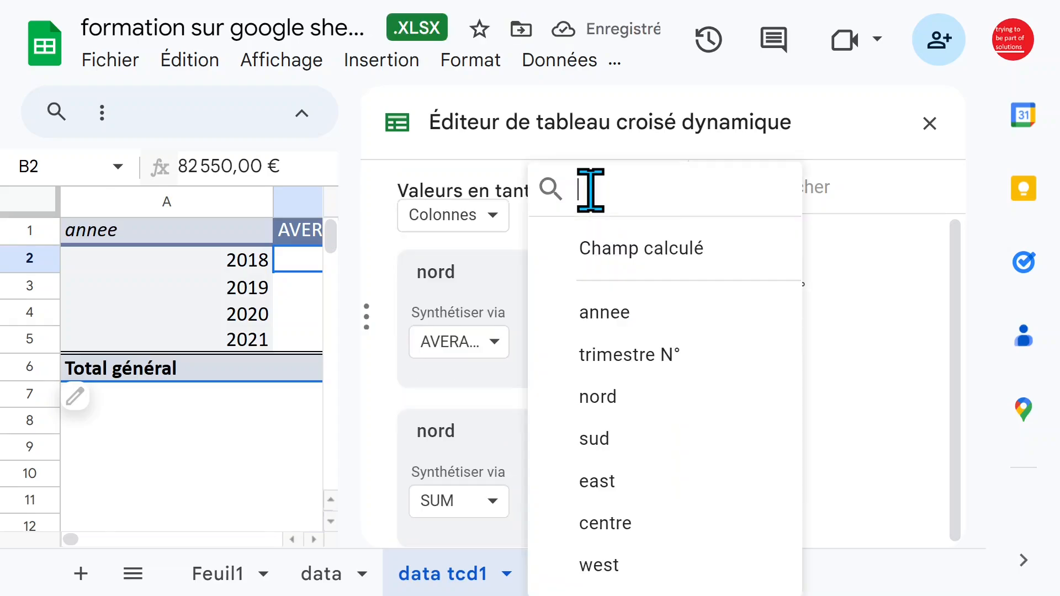
{"action": "left_click", "coordinate": [624, 421]}
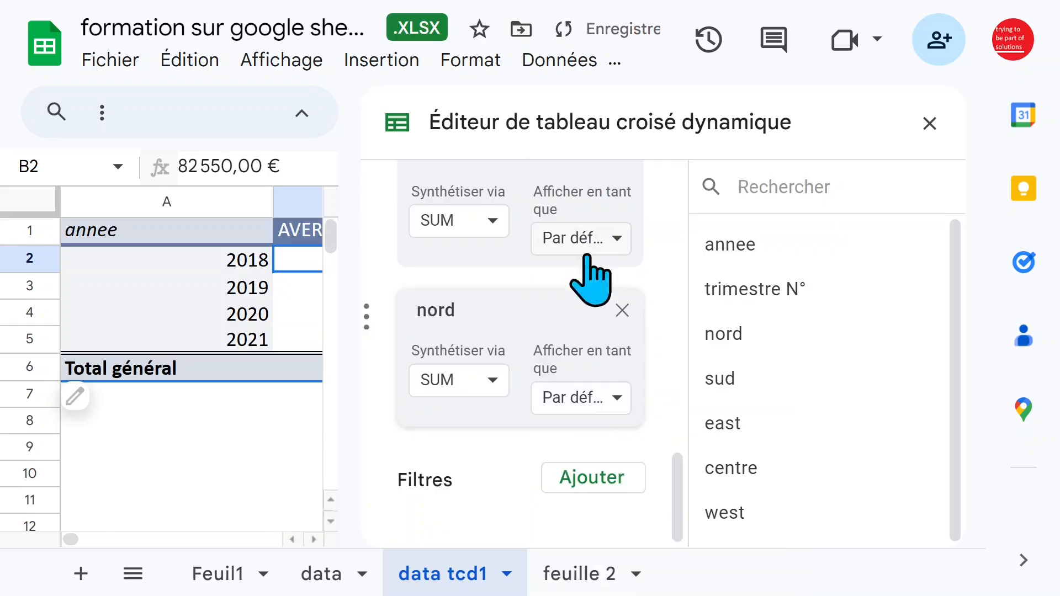
{"action": "left_click", "coordinate": [930, 123]}
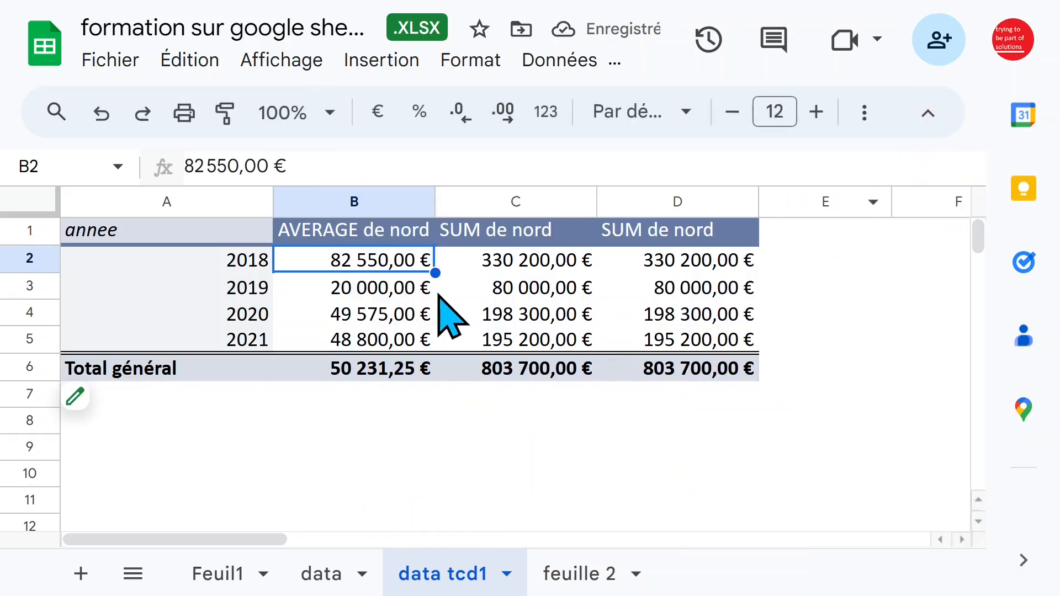
{"action": "left_click", "coordinate": [492, 201]}
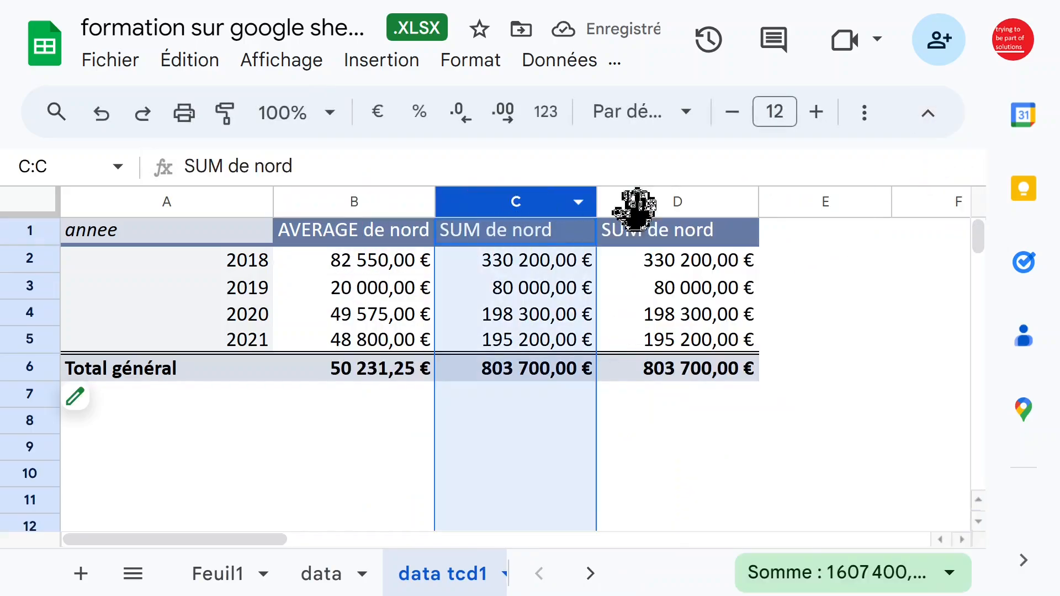
{"action": "left_click", "coordinate": [697, 200]}
{"action": "left_click", "coordinate": [648, 242]}
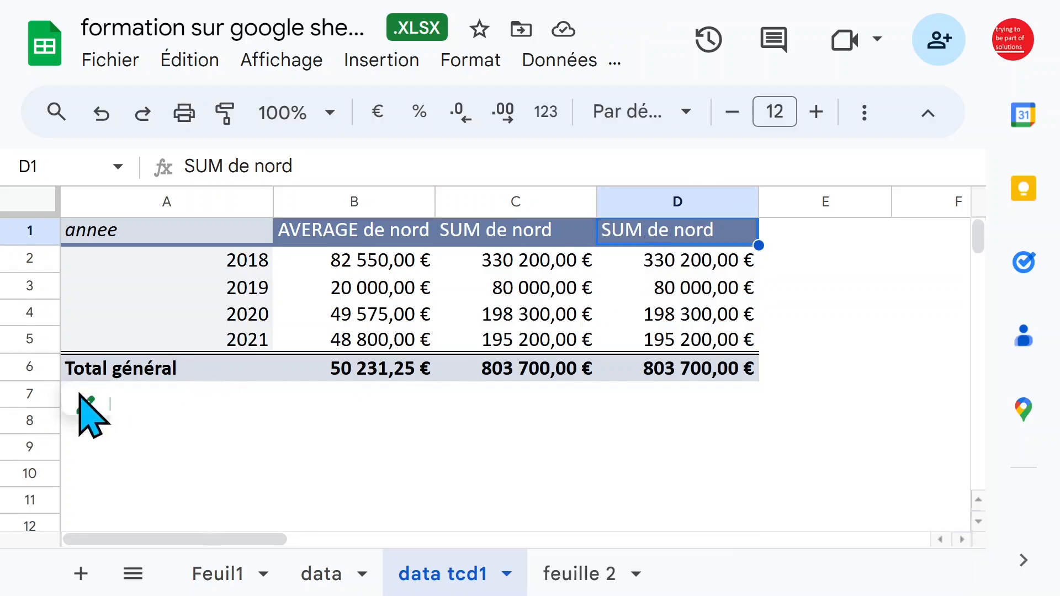
Summarize the third nord value by MAX and compare it with the 2018 sum and average in the pivot table
{"action": "left_click", "coordinate": [142, 406]}
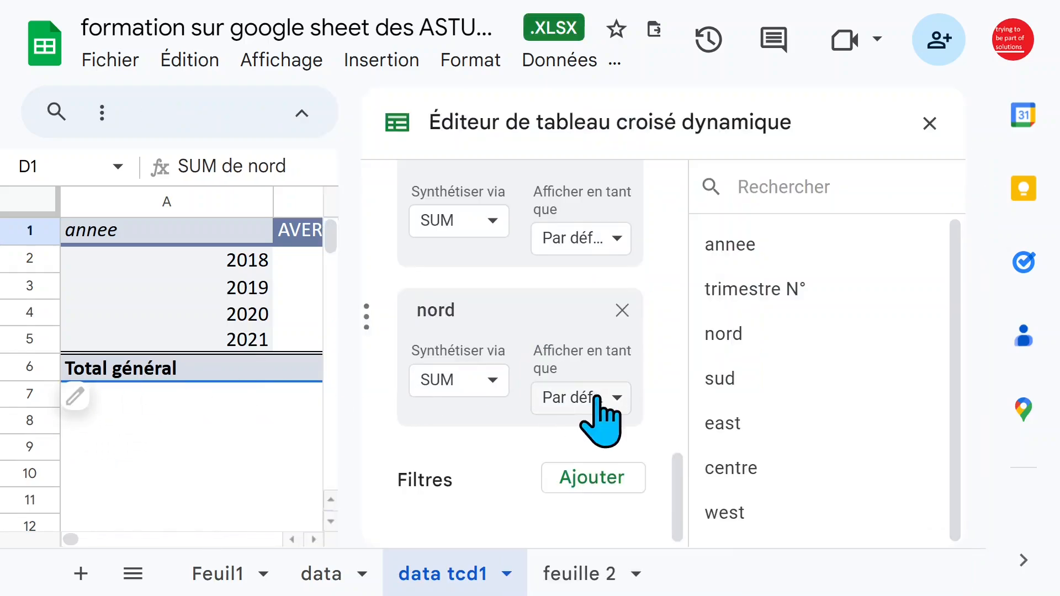
{"action": "left_click", "coordinate": [492, 381]}
{"action": "scroll", "coordinate": [539, 481], "scroll_direction": "down", "scroll_amount": 3}
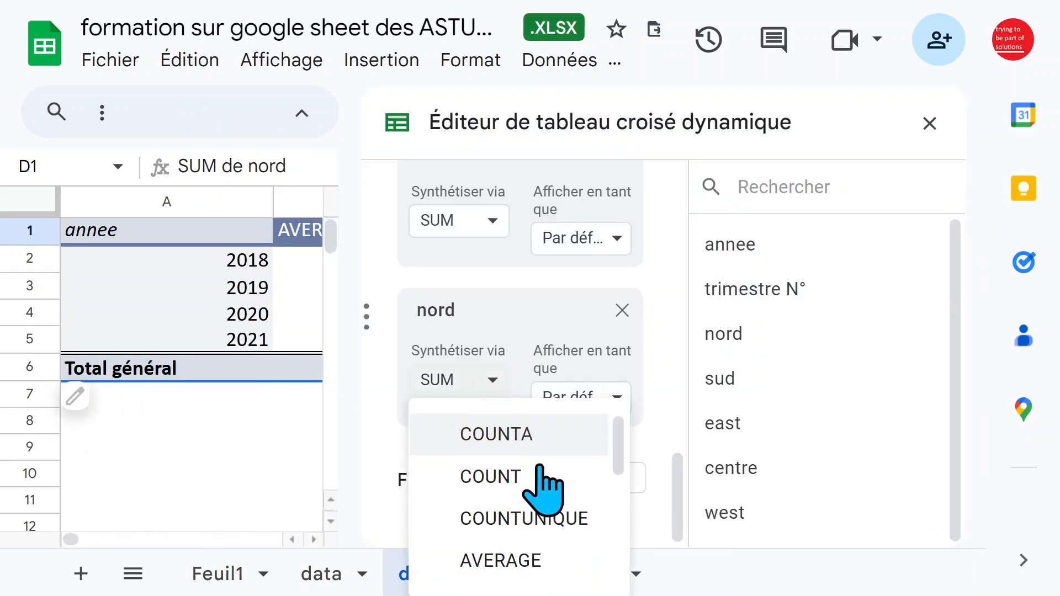
{"action": "left_click", "coordinate": [539, 495]}
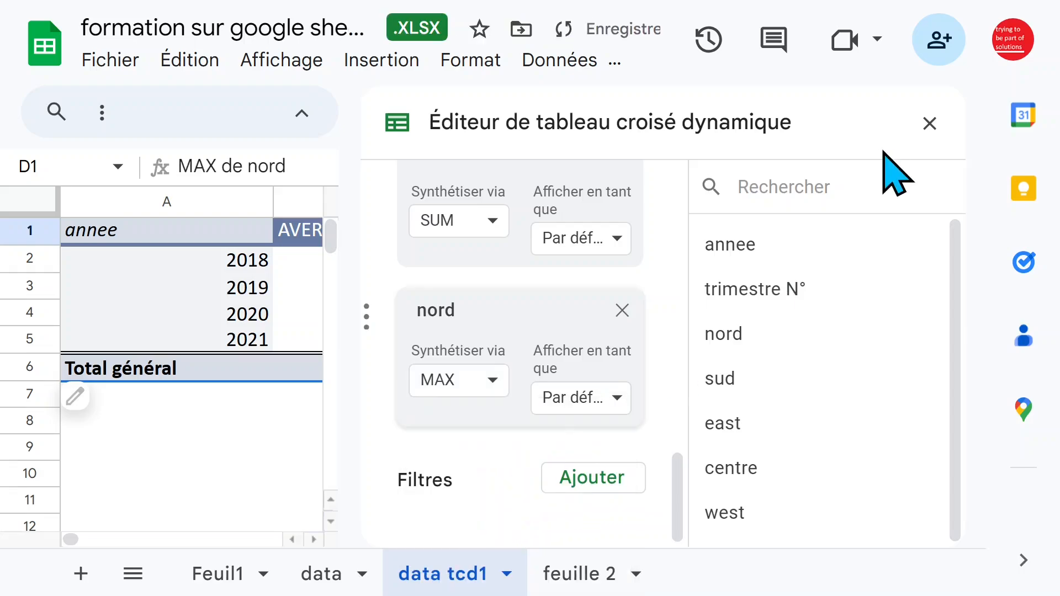
{"action": "left_click", "coordinate": [930, 123]}
{"action": "left_click", "coordinate": [674, 264]}
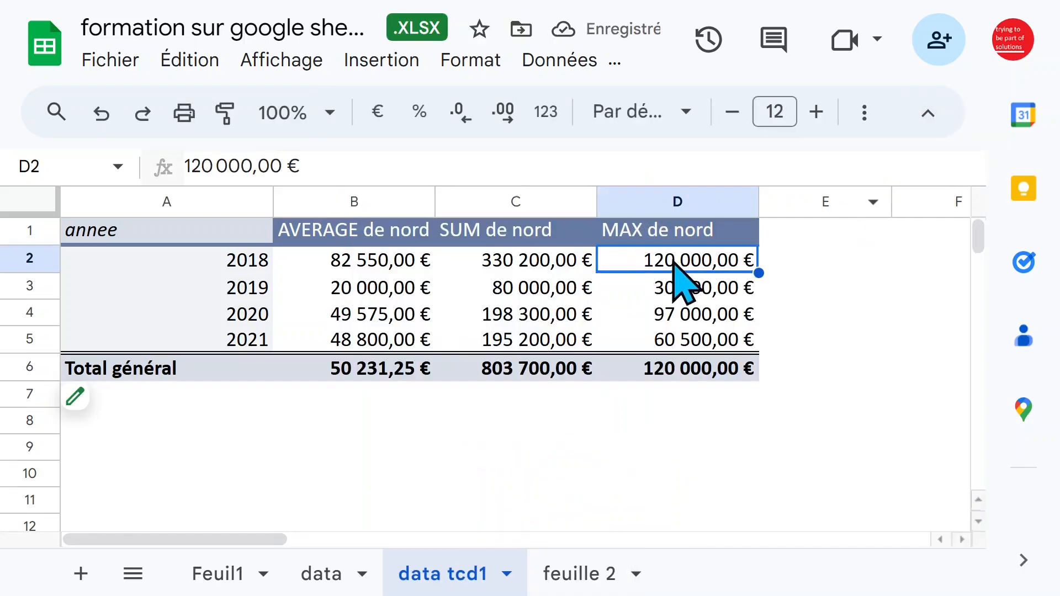
{"action": "left_click", "coordinate": [559, 264]}
{"action": "left_click", "coordinate": [359, 264]}
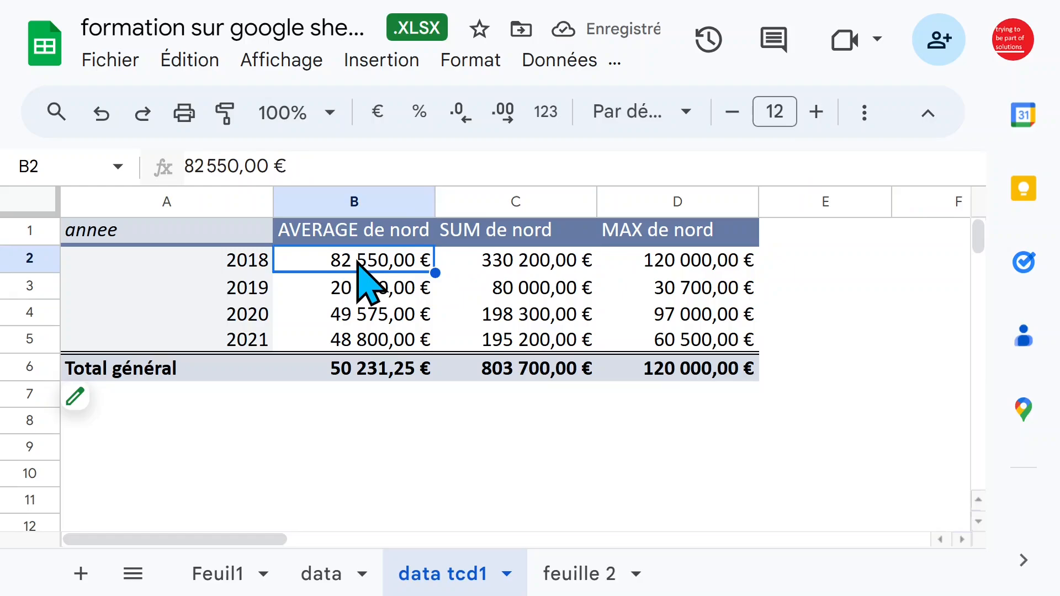
{"action": "left_click", "coordinate": [652, 266]}
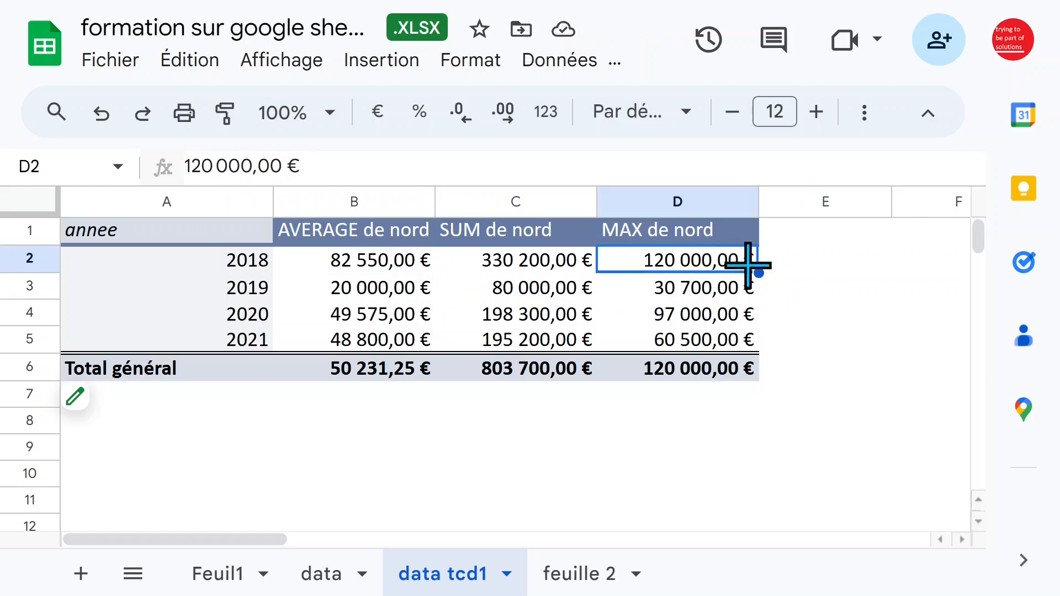
Add nord to the pivot table's values a fourth time, using the default SUM summary
{"action": "left_click", "coordinate": [145, 409]}
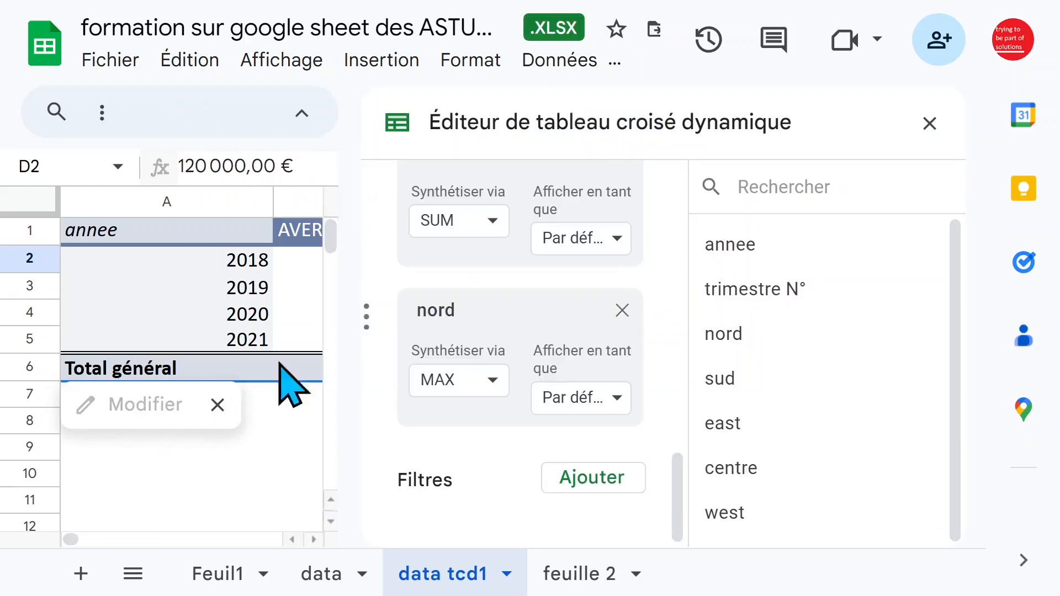
{"action": "scroll", "coordinate": [575, 325], "scroll_direction": "up", "scroll_amount": 1}
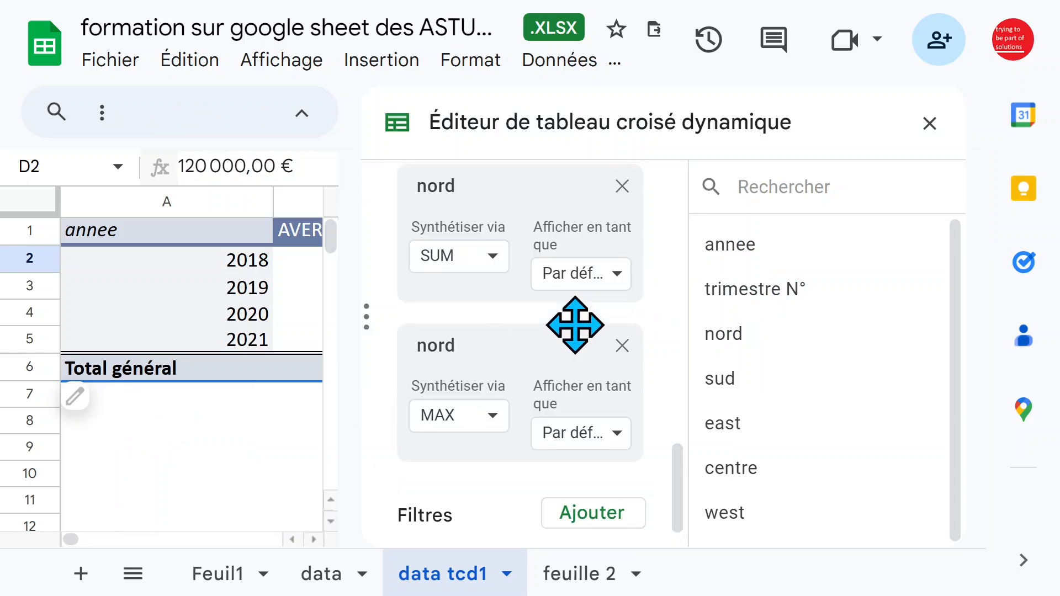
{"action": "scroll", "coordinate": [575, 324], "scroll_direction": "up", "scroll_amount": 6}
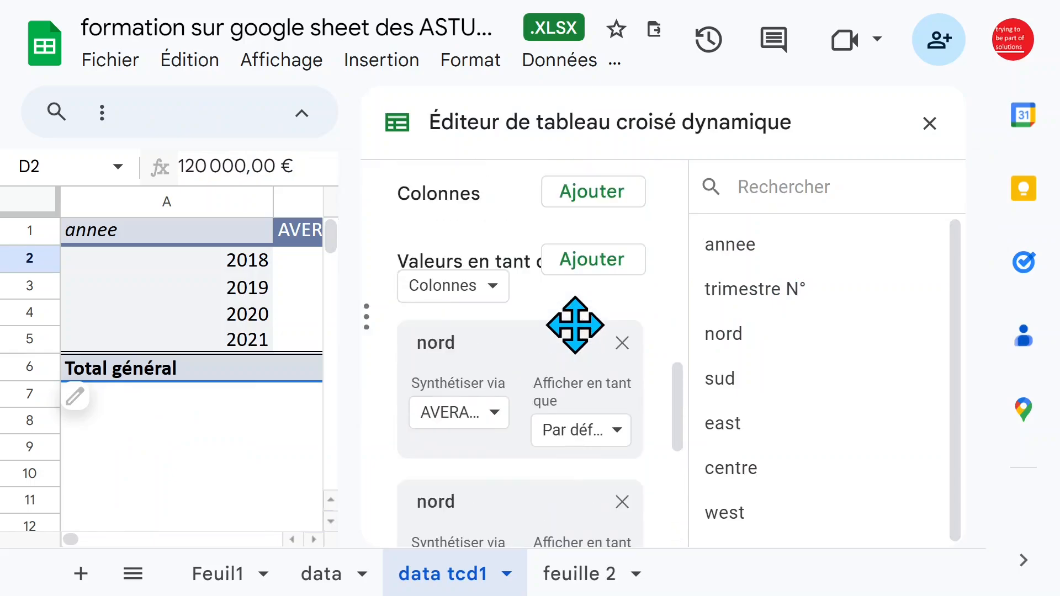
{"action": "left_click", "coordinate": [595, 261]}
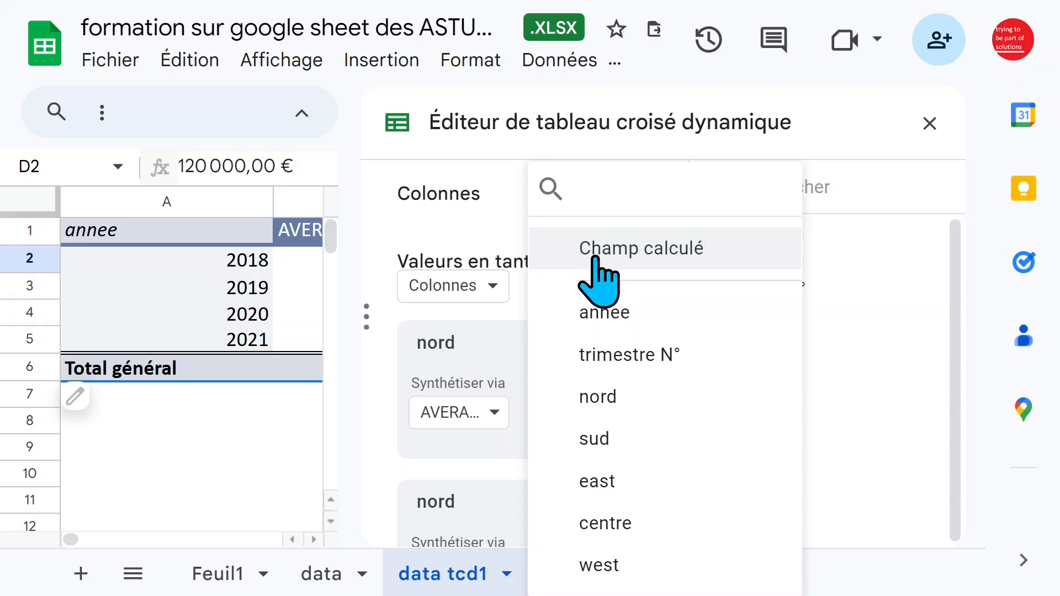
{"action": "left_click", "coordinate": [608, 402]}
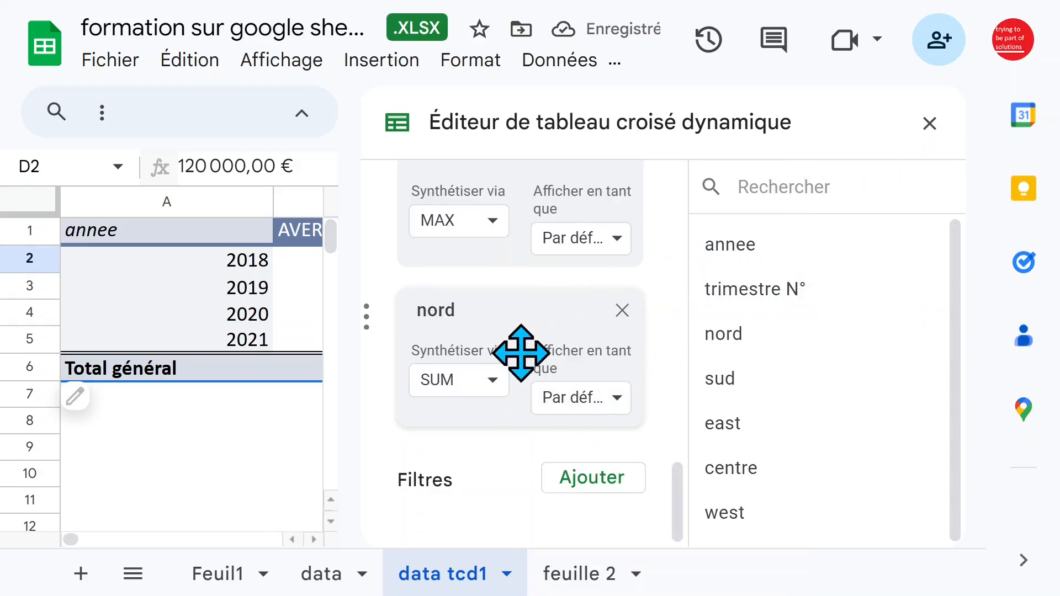
Summarize the second nord value by MIN and close the pivot table editor
{"action": "scroll", "coordinate": [521, 354], "scroll_direction": "up", "scroll_amount": 2}
{"action": "scroll", "coordinate": [521, 353], "scroll_direction": "up", "scroll_amount": 3}
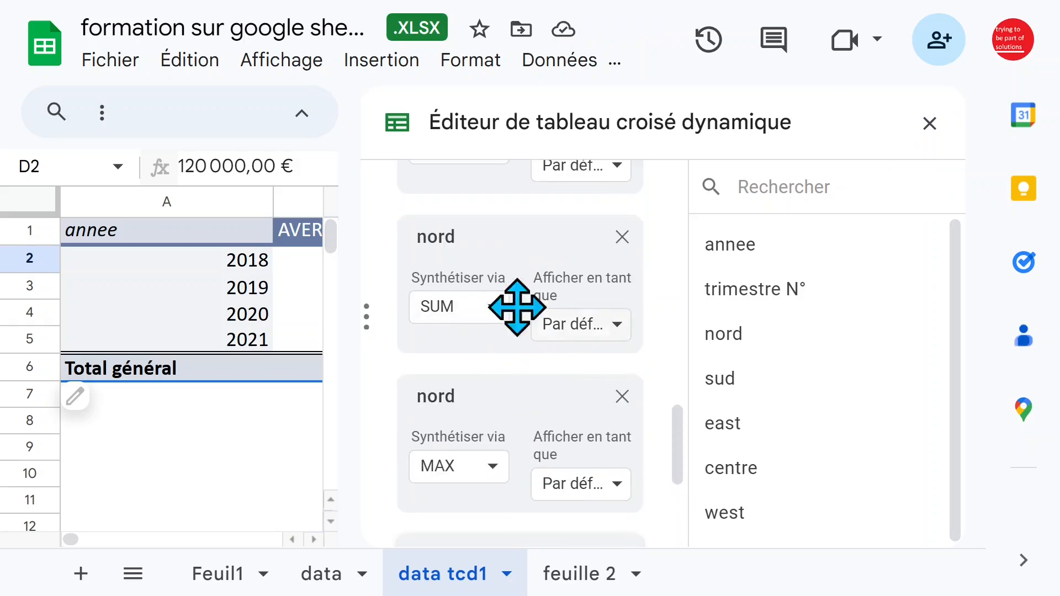
{"action": "left_click", "coordinate": [489, 308]}
{"action": "scroll", "coordinate": [552, 436], "scroll_direction": "down", "scroll_amount": 4}
{"action": "scroll", "coordinate": [552, 434], "scroll_direction": "down", "scroll_amount": 2}
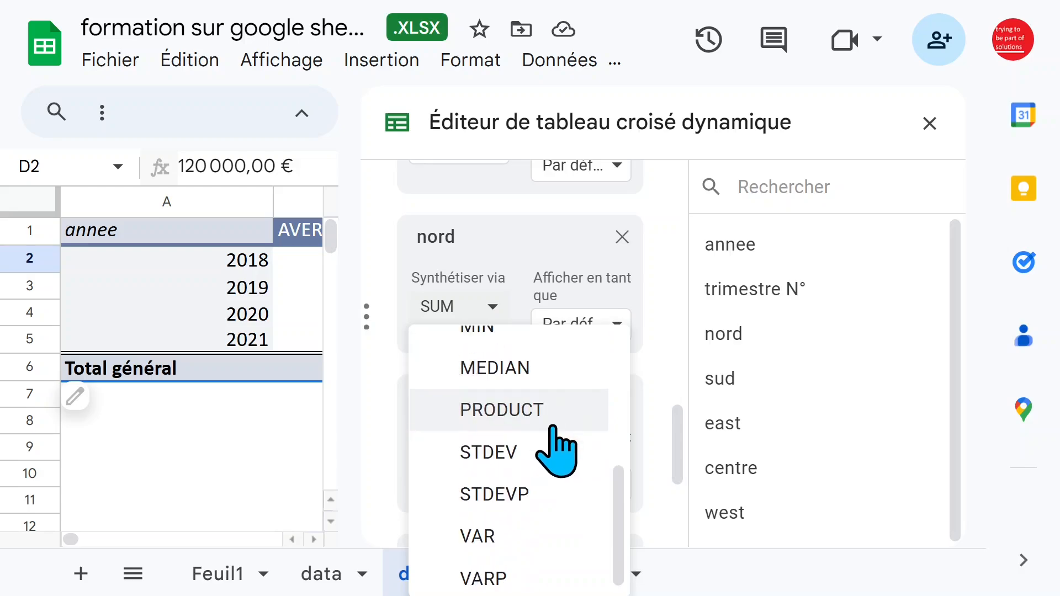
{"action": "scroll", "coordinate": [552, 434], "scroll_direction": "up", "scroll_amount": 4}
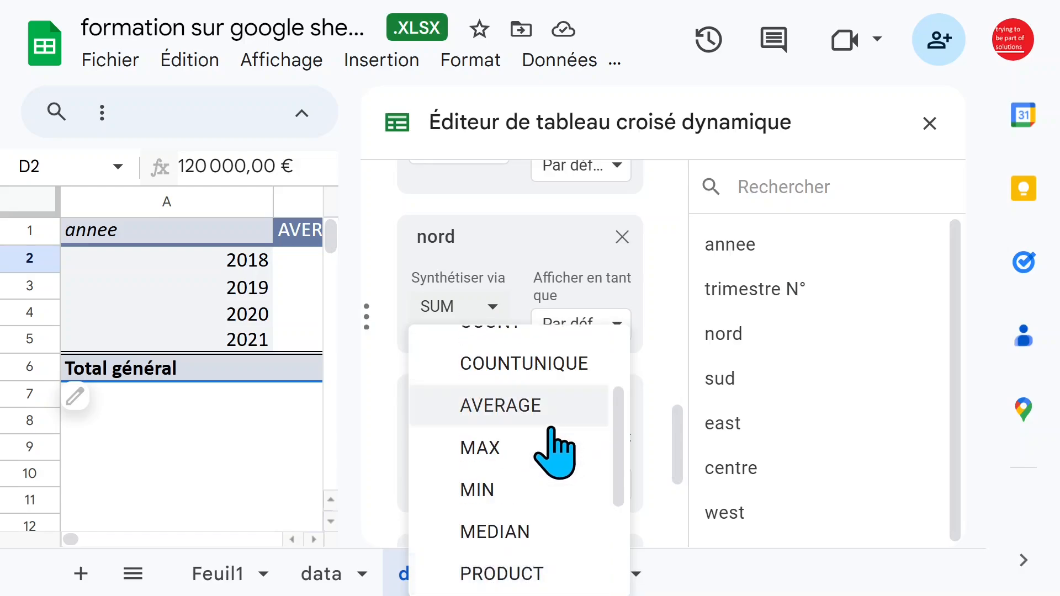
{"action": "left_click", "coordinate": [500, 490]}
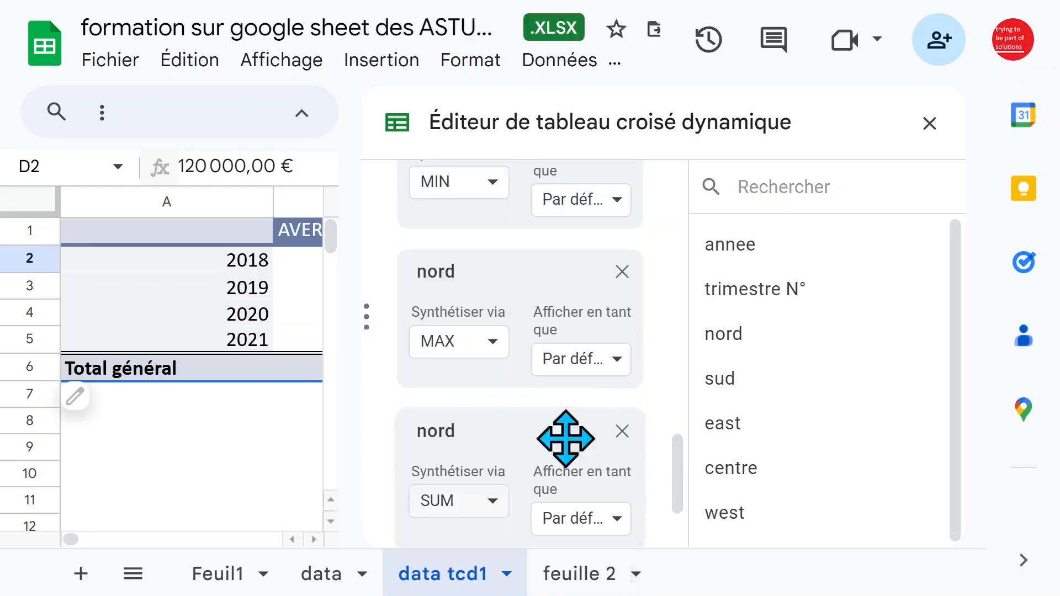
{"action": "left_click", "coordinate": [930, 124]}
{"action": "left_click", "coordinate": [586, 428]}
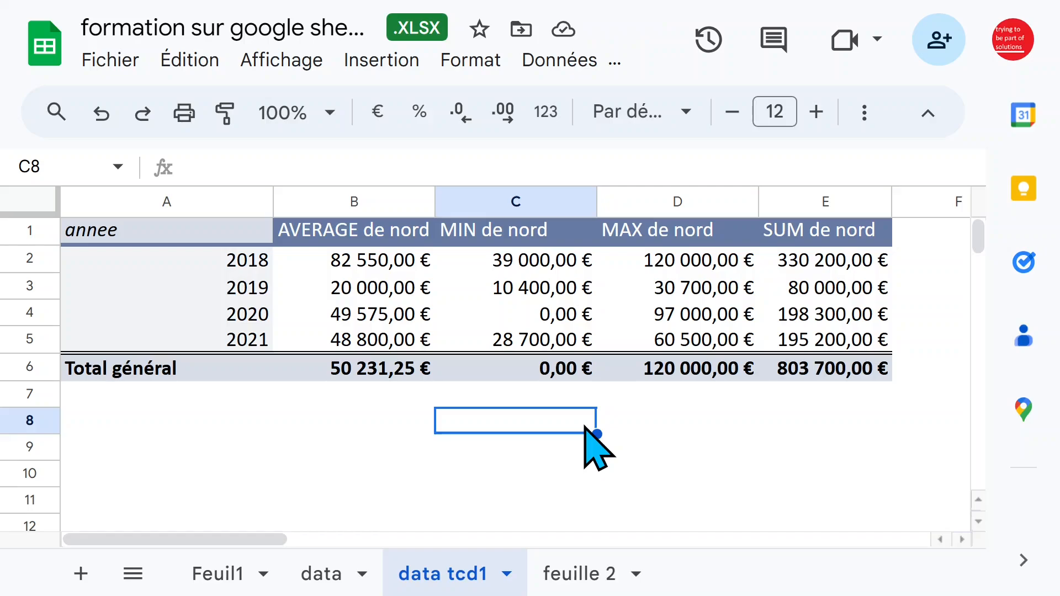
Create a pivot table in a new sheet from the range B1:H17 of the data sheet
{"action": "left_click", "coordinate": [331, 575]}
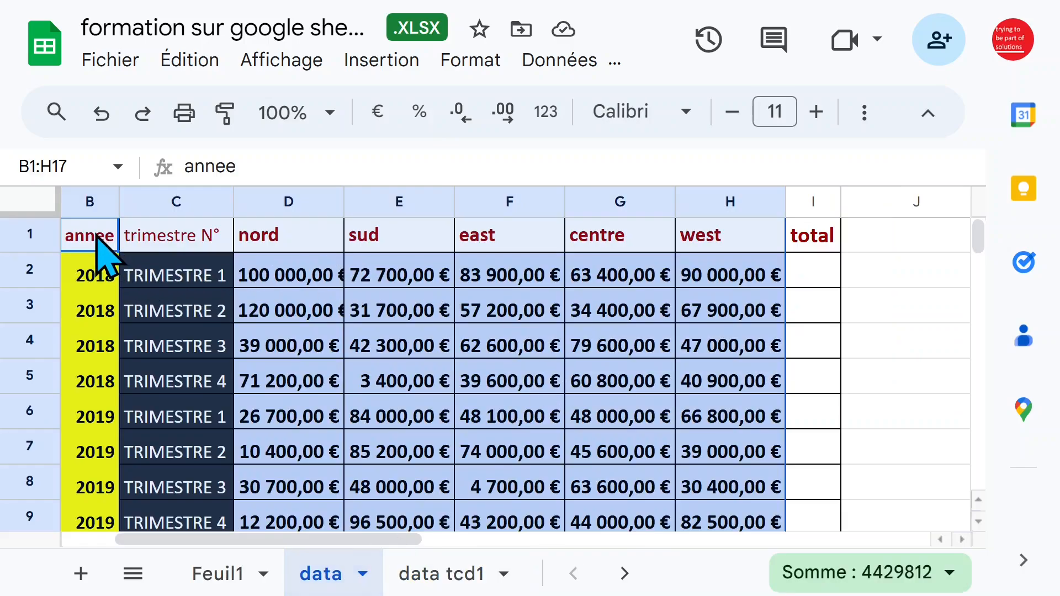
{"action": "left_click_drag", "start_coordinate": [97, 237], "coordinate": [718, 245]}
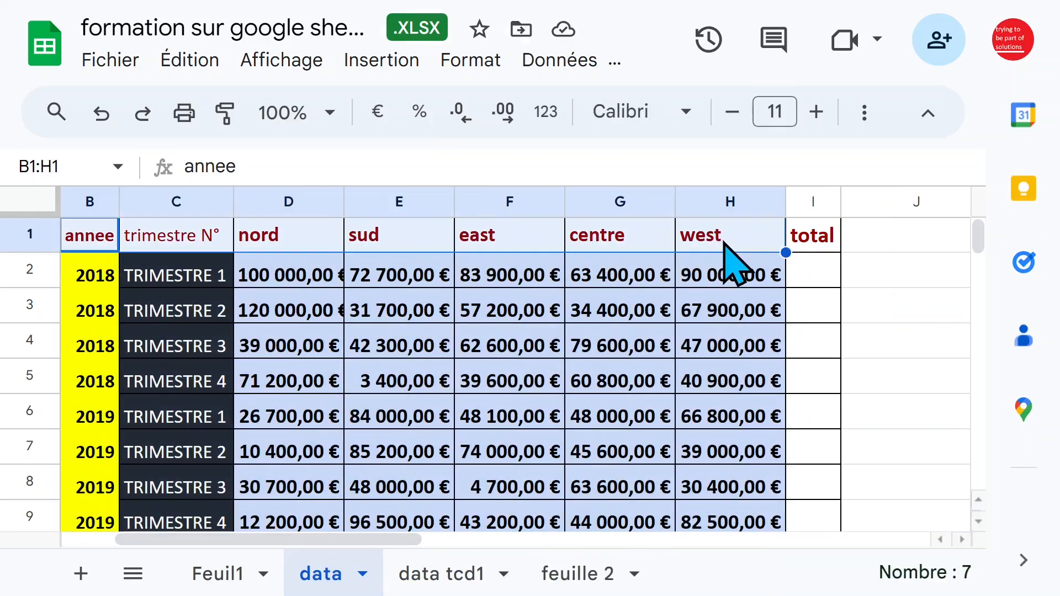
{"action": "key", "text": "ctrl+shift+Down"}
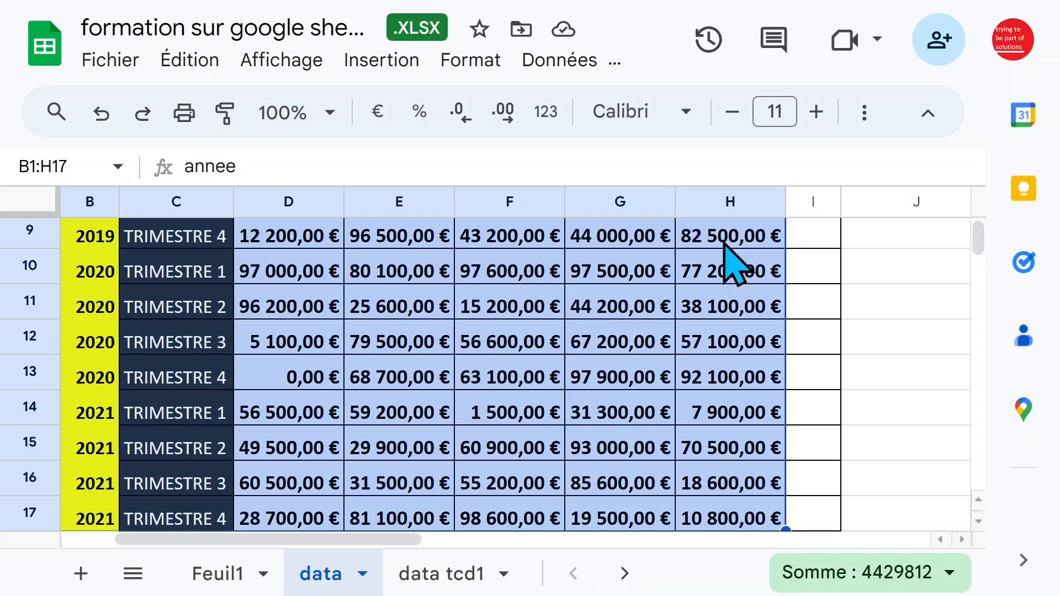
{"action": "left_click", "coordinate": [382, 61]}
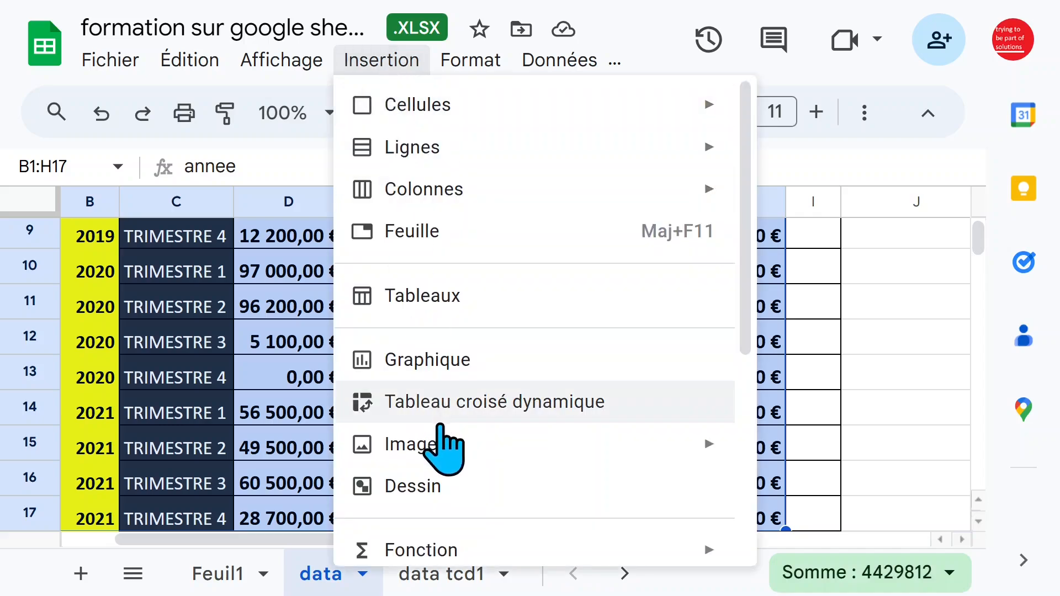
{"action": "left_click", "coordinate": [436, 408]}
{"action": "left_click", "coordinate": [696, 475]}
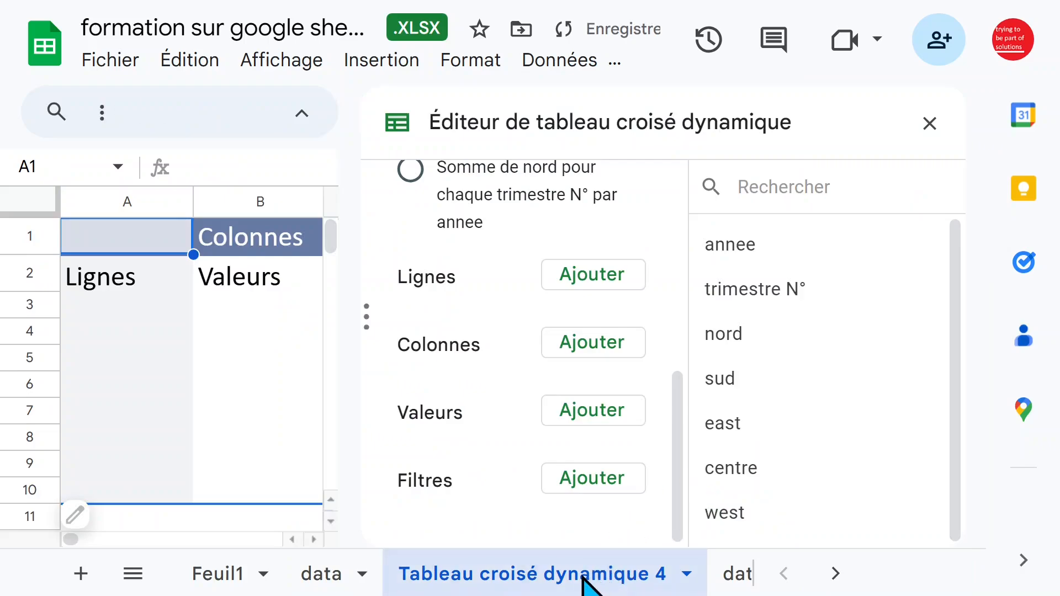
Rename the new pivot table sheet as data tcd2
{"action": "double_click", "coordinate": [583, 577]}
{"action": "type", "text": "d"}
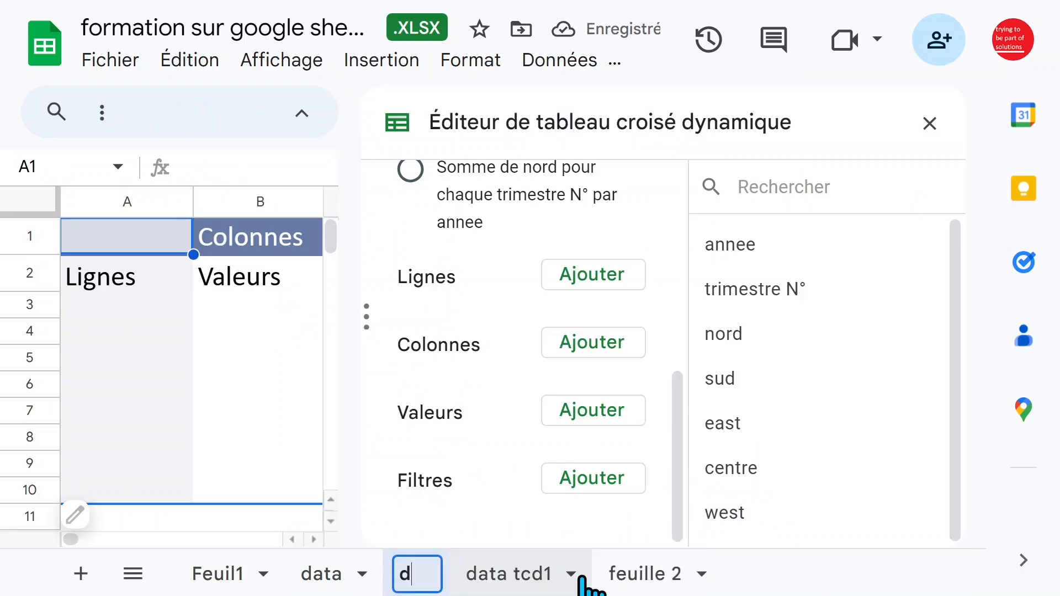
{"action": "type", "text": "ata tcd2"}
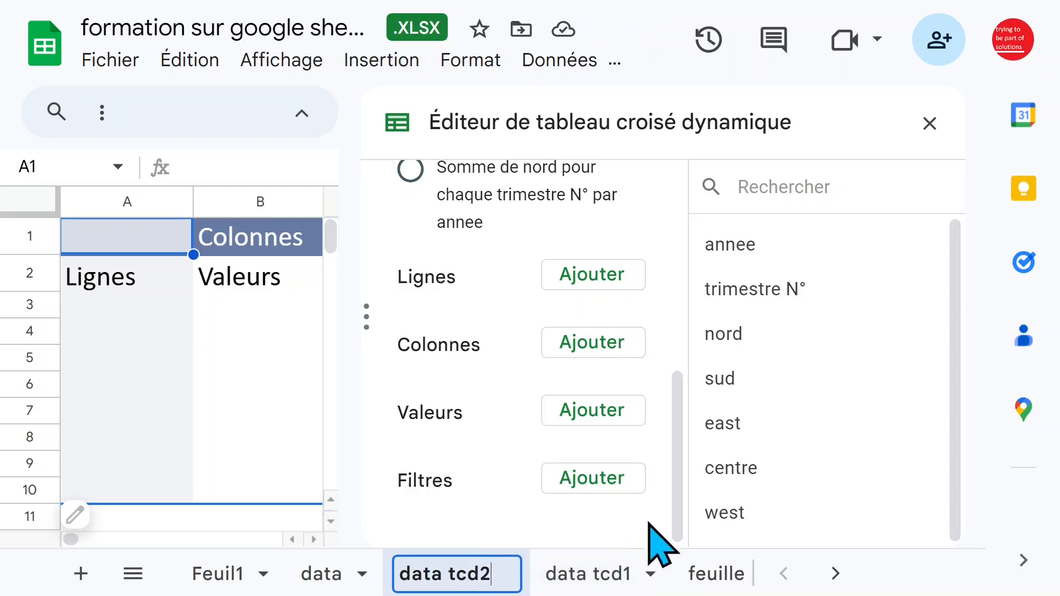
{"action": "left_click", "coordinate": [218, 338]}
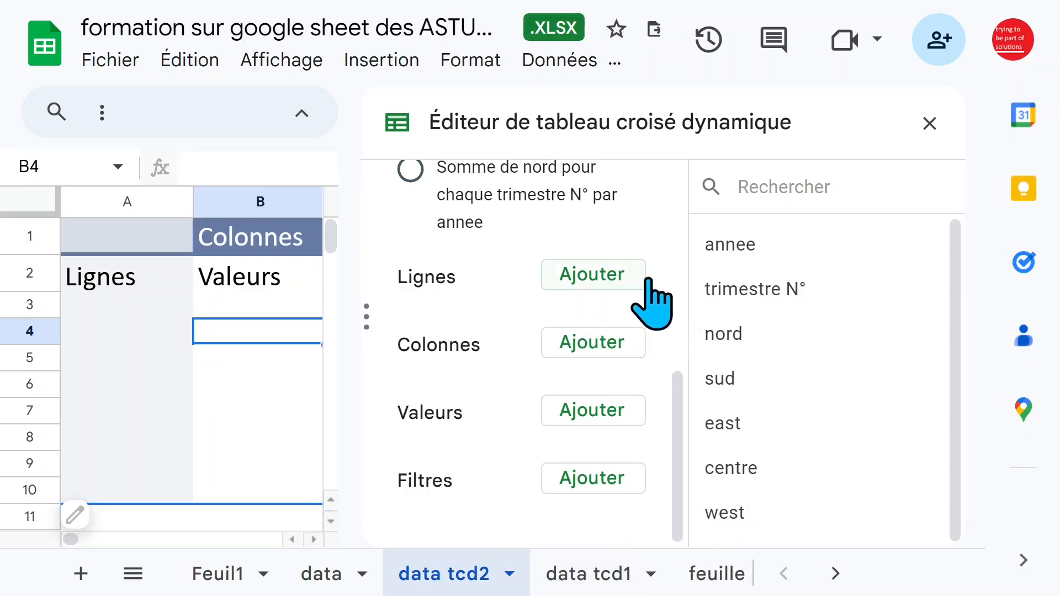
Clear all fields of the pivot table and add nord to its rows
{"action": "scroll", "coordinate": [660, 306], "scroll_direction": "up", "scroll_amount": 5}
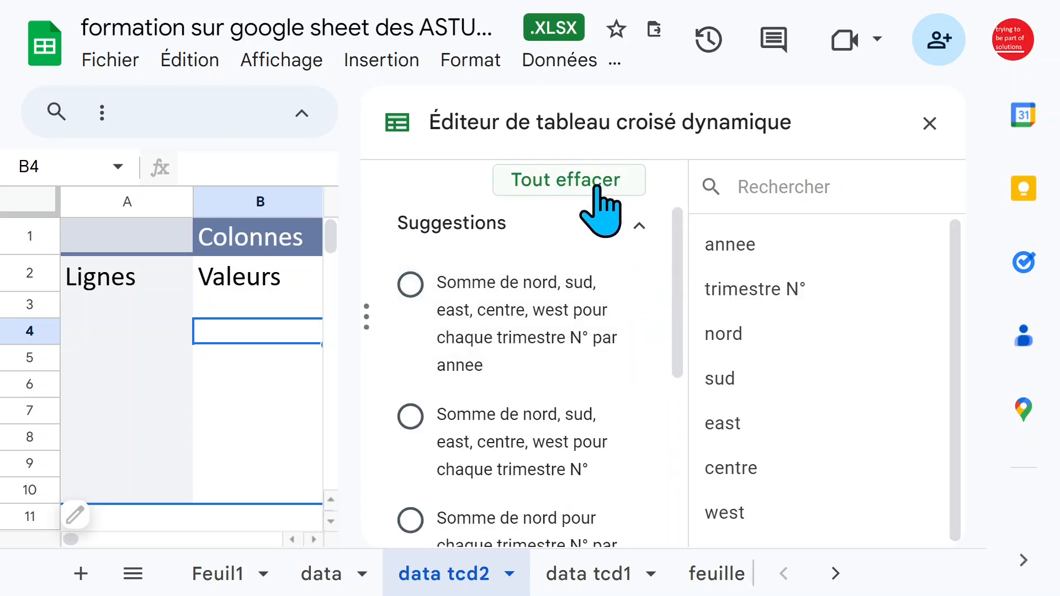
{"action": "left_click", "coordinate": [596, 189]}
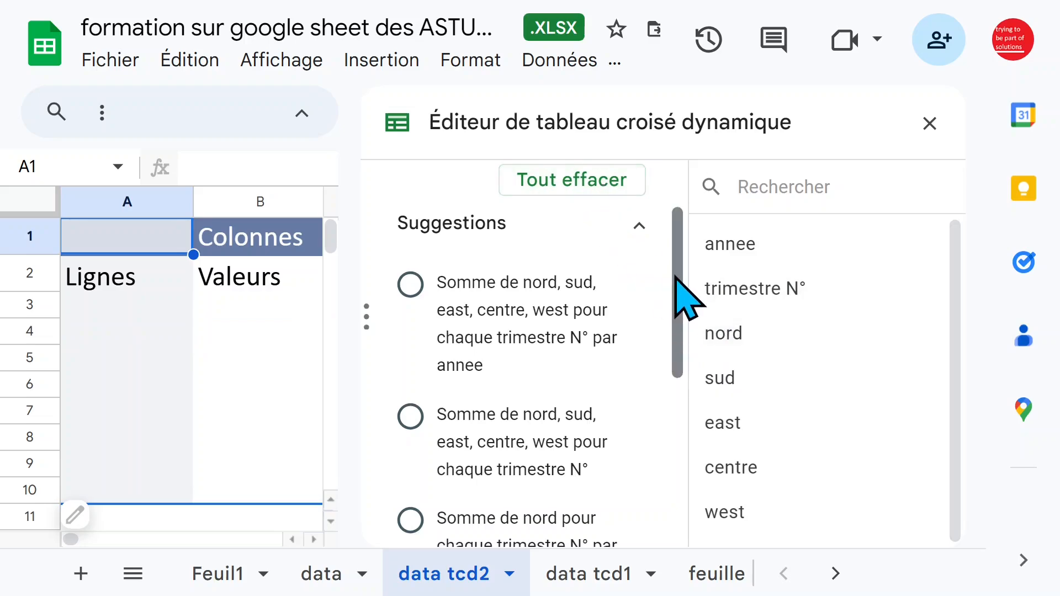
{"action": "left_click_drag", "start_coordinate": [688, 298], "coordinate": [686, 454]}
{"action": "left_click", "coordinate": [586, 270]}
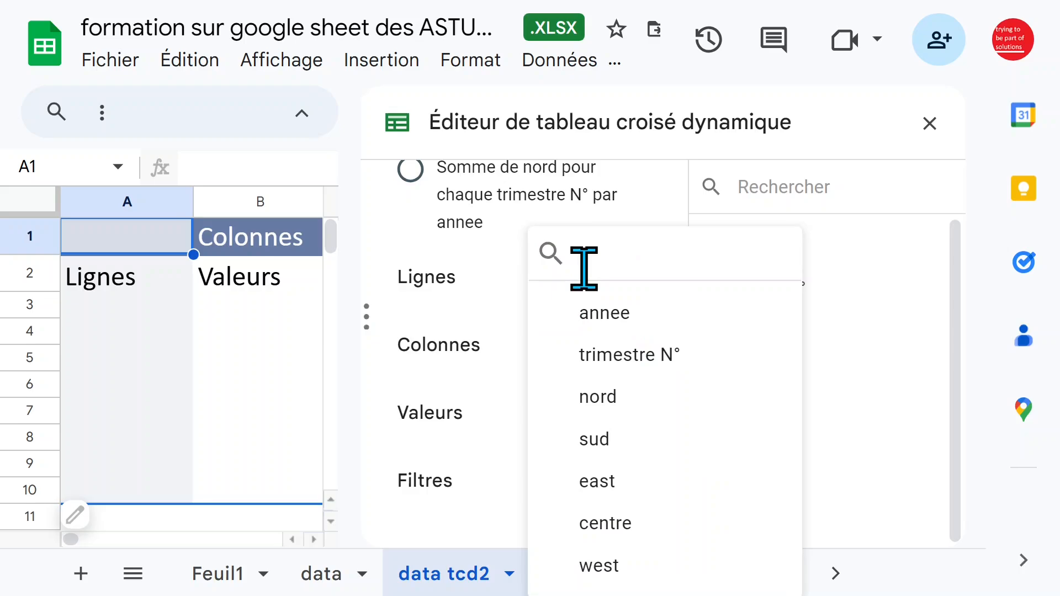
{"action": "left_click", "coordinate": [621, 406]}
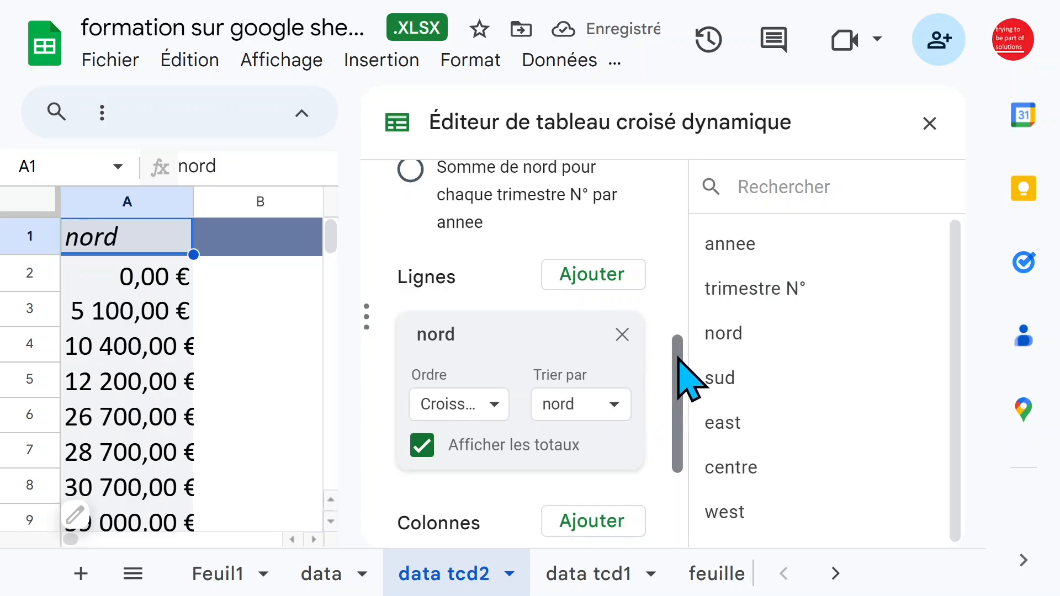
Move the nord field from the pivot table's rows to its columns and on to its values
{"action": "scroll", "coordinate": [683, 387], "scroll_direction": "down", "scroll_amount": 1}
{"action": "left_click_drag", "start_coordinate": [681, 386], "coordinate": [674, 417]}
{"action": "left_click_drag", "start_coordinate": [472, 204], "coordinate": [473, 391]}
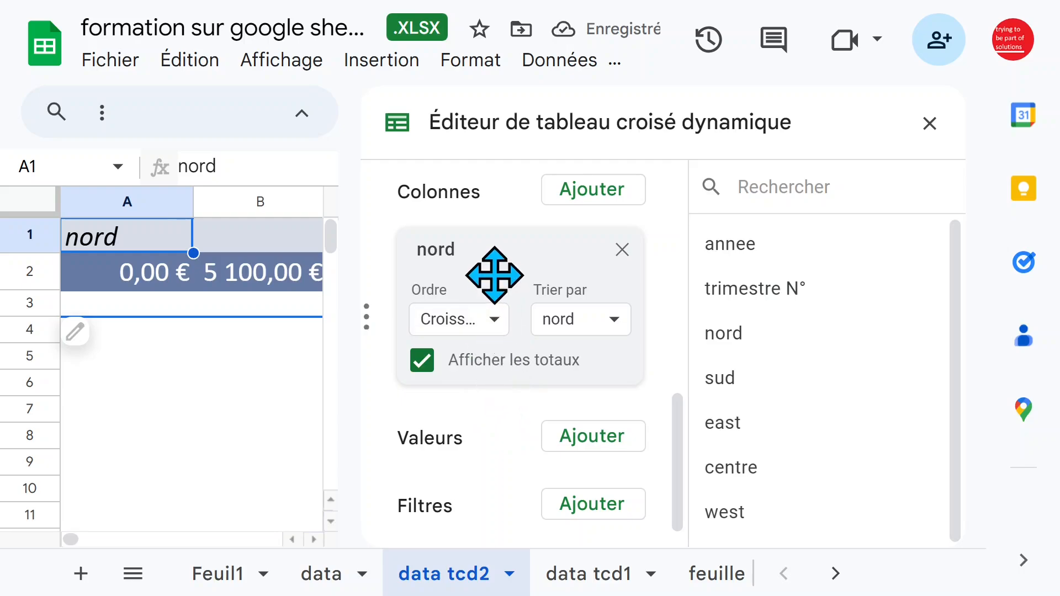
{"action": "left_click_drag", "start_coordinate": [494, 274], "coordinate": [492, 457]}
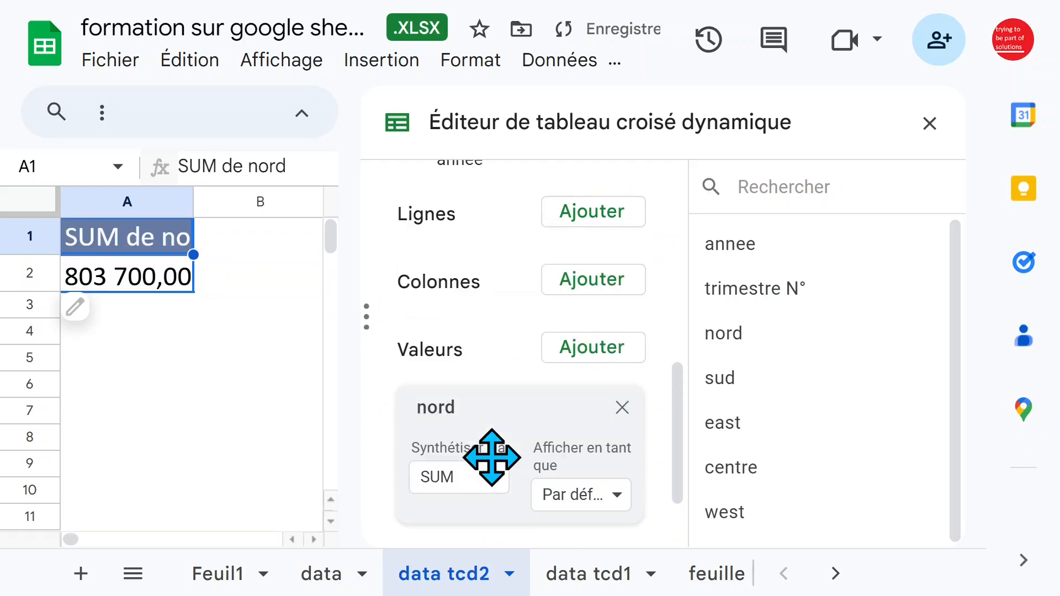
Add trimestre N° to the pivot table's columns and close the pivot table editor
{"action": "left_click", "coordinate": [595, 282]}
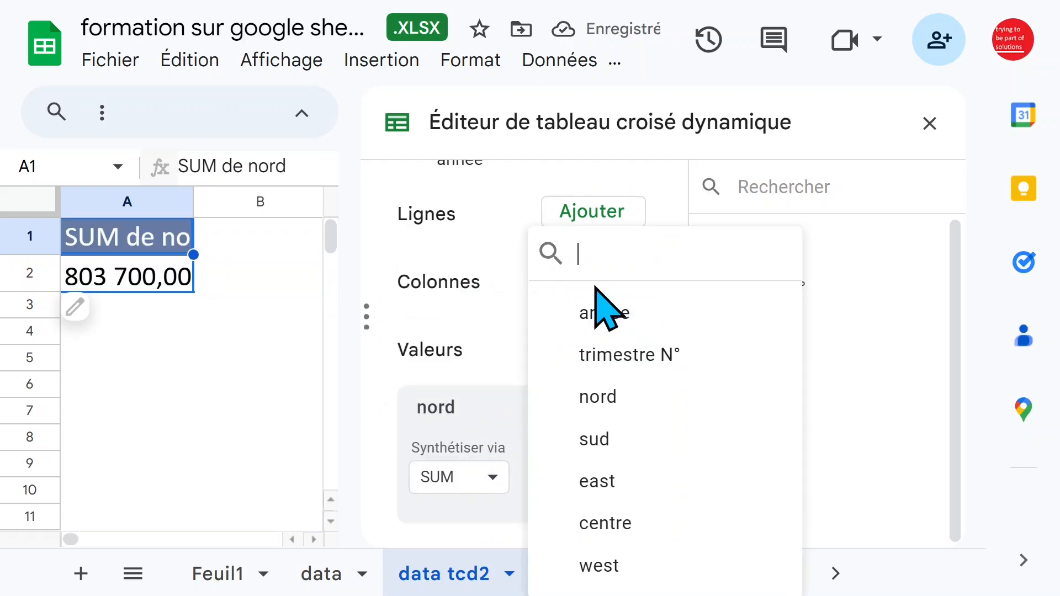
{"action": "left_click", "coordinate": [645, 358]}
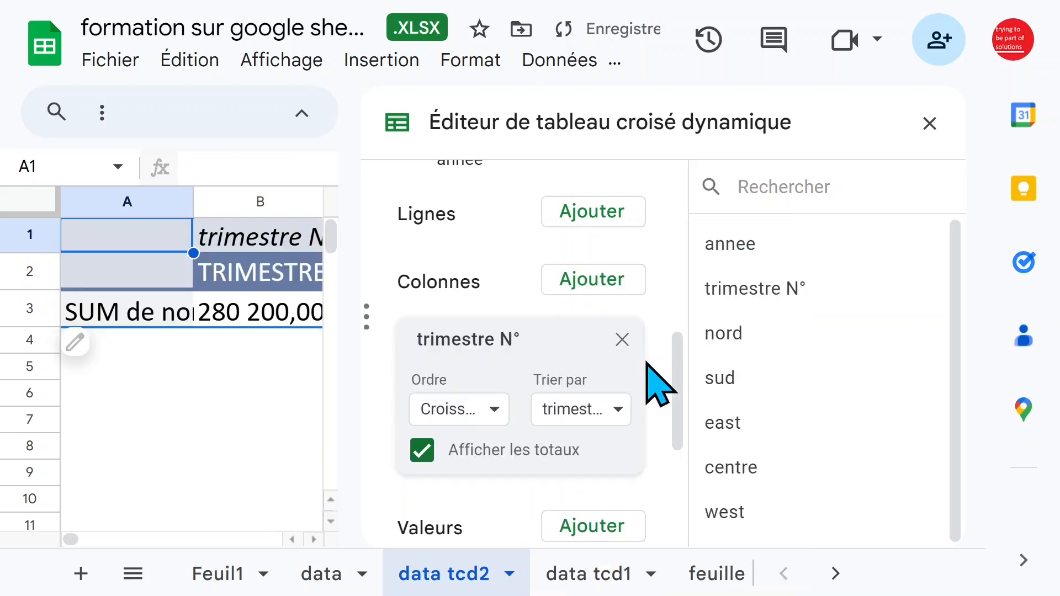
{"action": "left_click", "coordinate": [931, 123]}
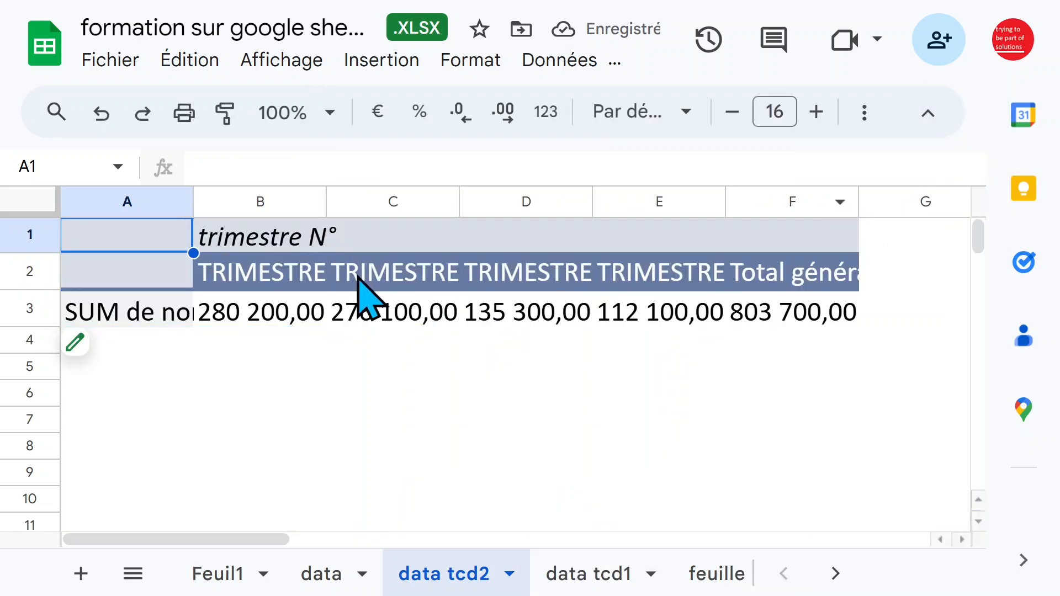
Reduce the font size of the whole data tcd2 sheet to 13
{"action": "left_click", "coordinate": [40, 200]}
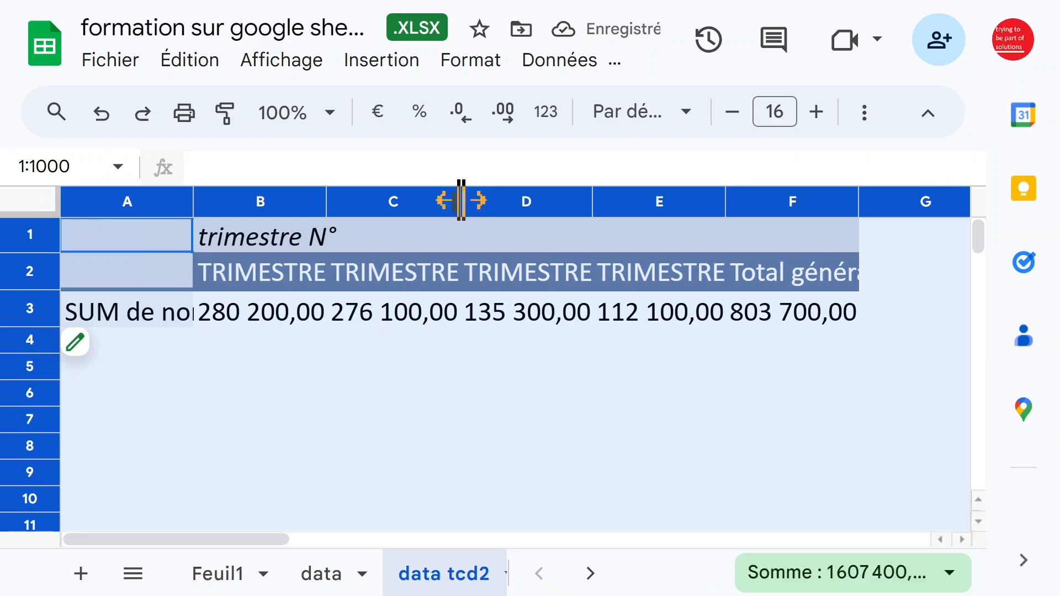
{"action": "left_click", "coordinate": [732, 112]}
{"action": "left_click", "coordinate": [732, 112]}
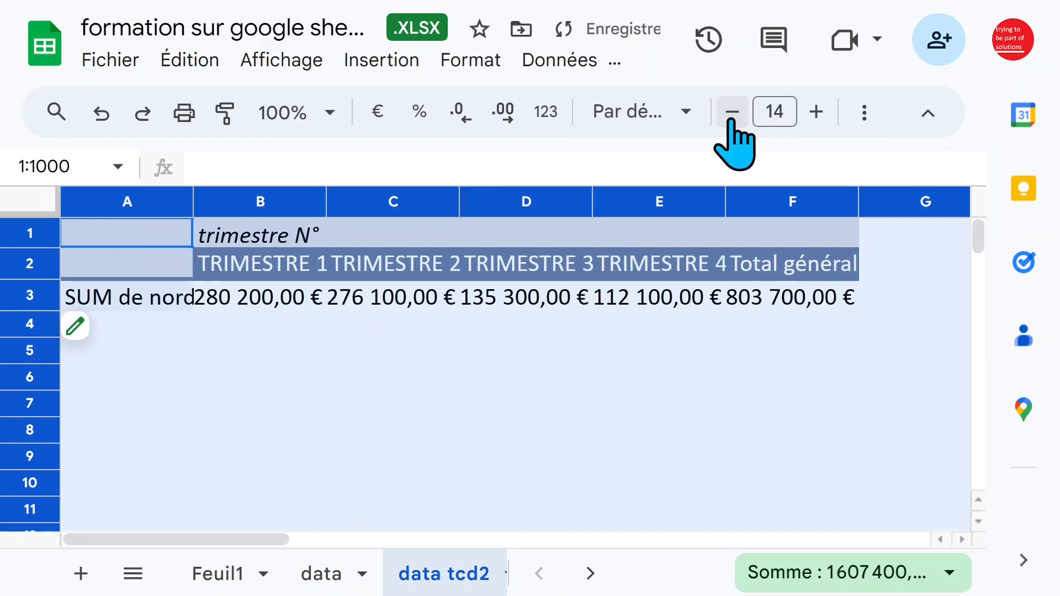
{"action": "left_click", "coordinate": [733, 112]}
{"action": "left_click", "coordinate": [314, 320]}
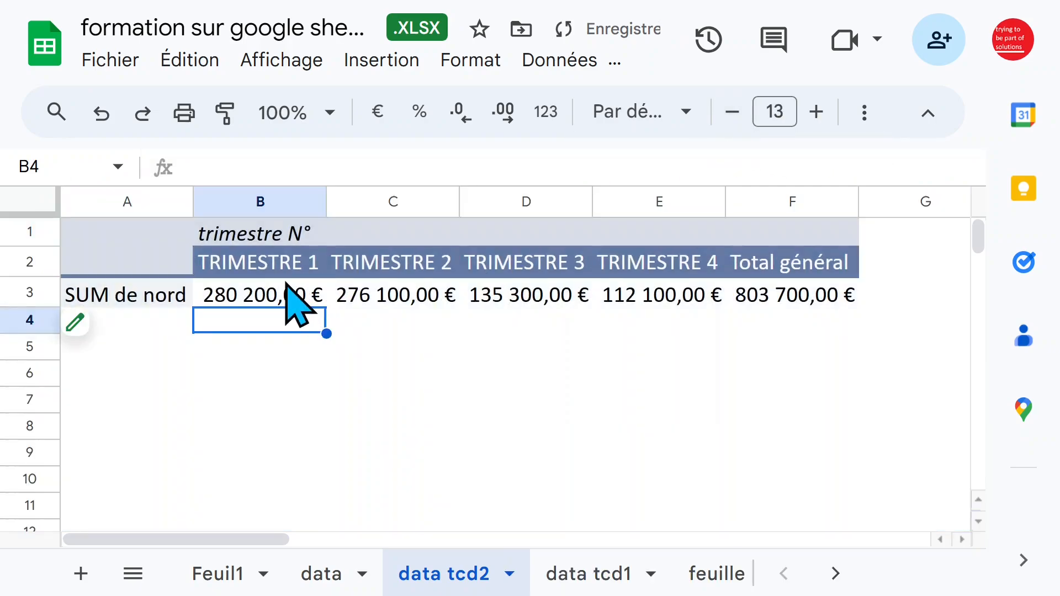
Reopen the pivot table editor and add centre to the values with the default SUM summary
{"action": "left_click", "coordinate": [286, 283]}
{"action": "left_click", "coordinate": [525, 296]}
{"action": "left_click", "coordinate": [154, 303]}
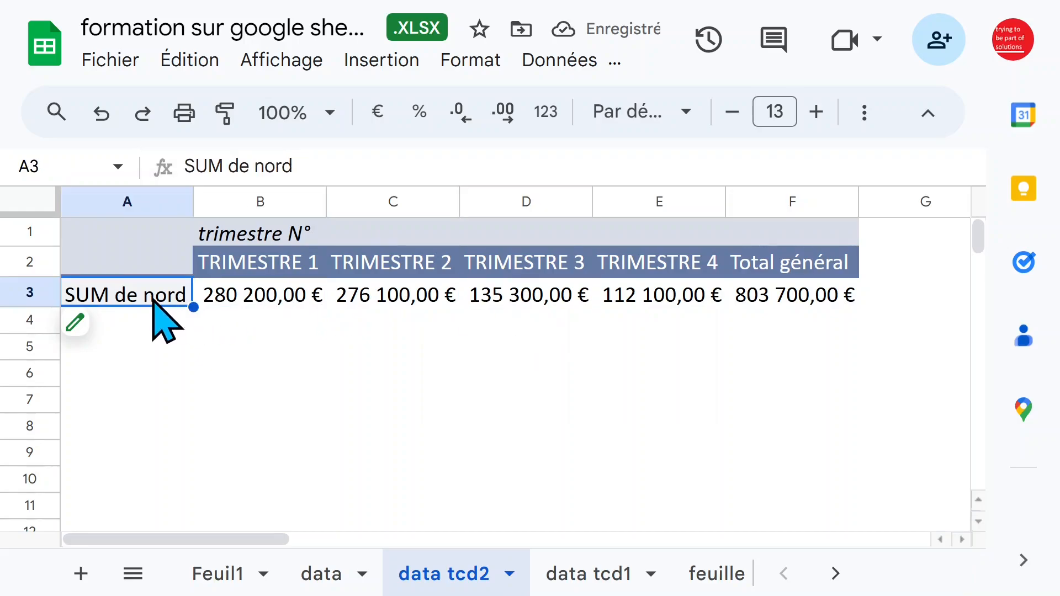
{"action": "left_click", "coordinate": [126, 330]}
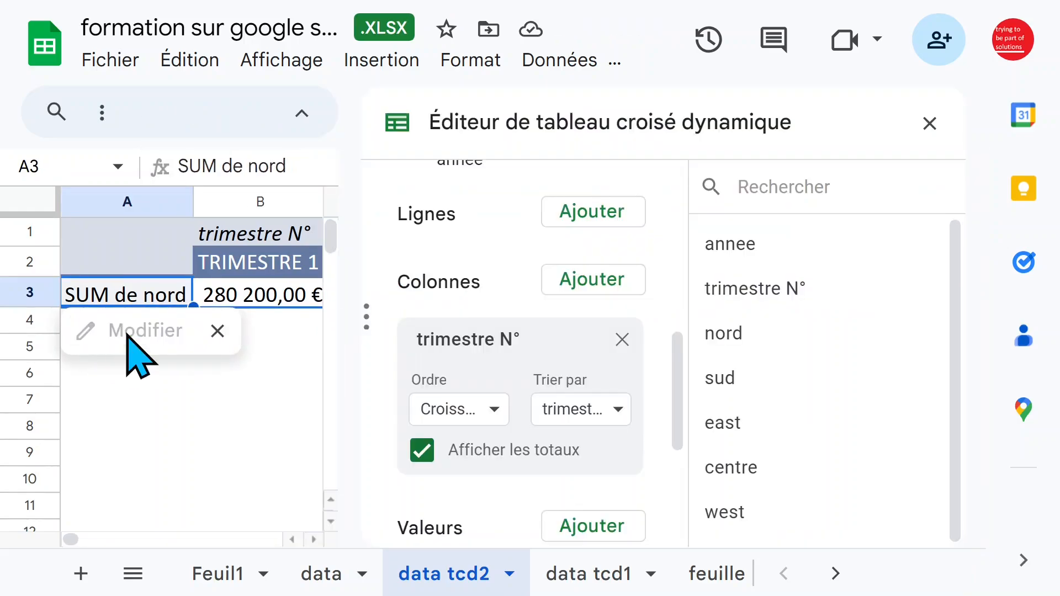
{"action": "left_click_drag", "start_coordinate": [679, 349], "coordinate": [680, 440]}
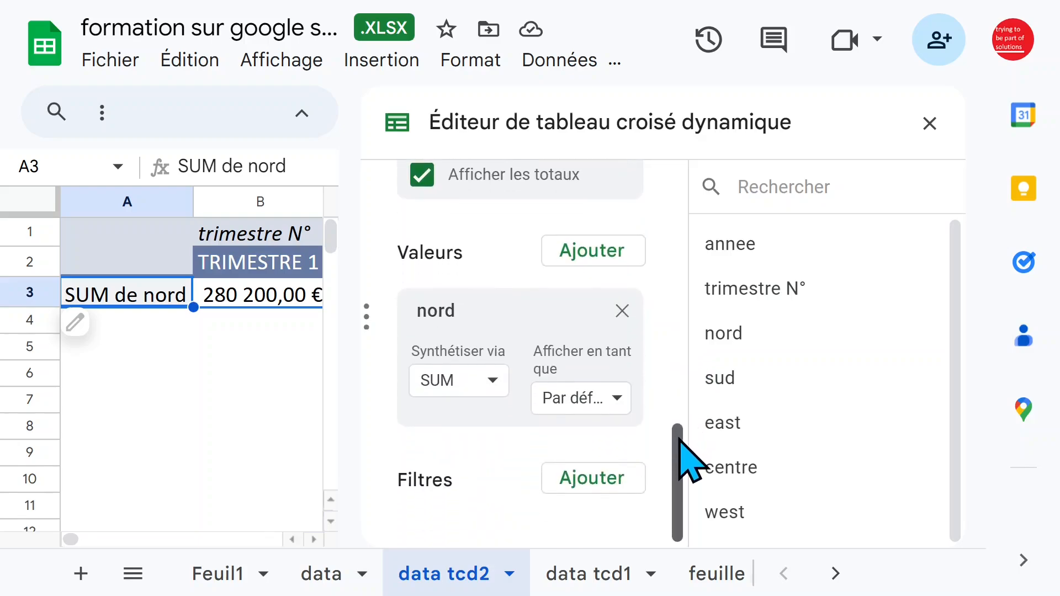
{"action": "left_click", "coordinate": [604, 255]}
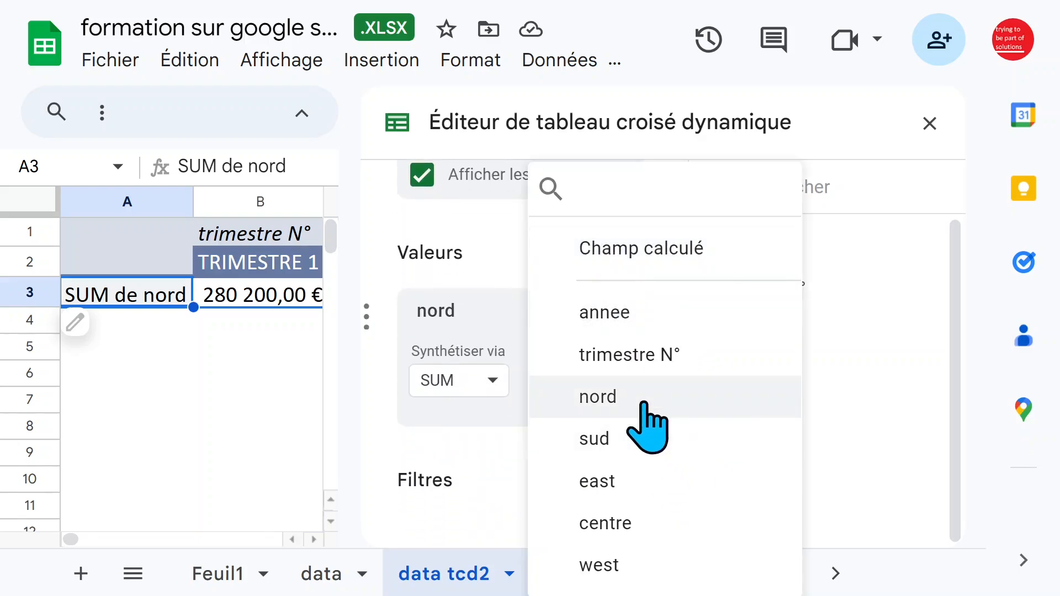
{"action": "left_click", "coordinate": [605, 523]}
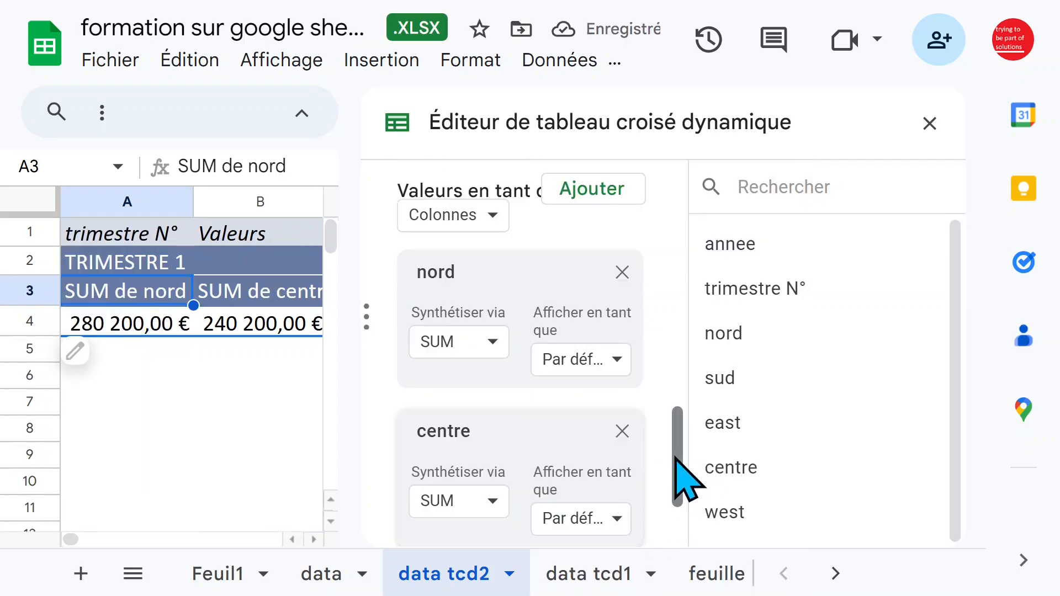
Move trimestre N° from the pivot table's columns to its rows and close the editor
{"action": "left_click_drag", "start_coordinate": [684, 473], "coordinate": [680, 353]}
{"action": "left_click_drag", "start_coordinate": [497, 379], "coordinate": [484, 280]}
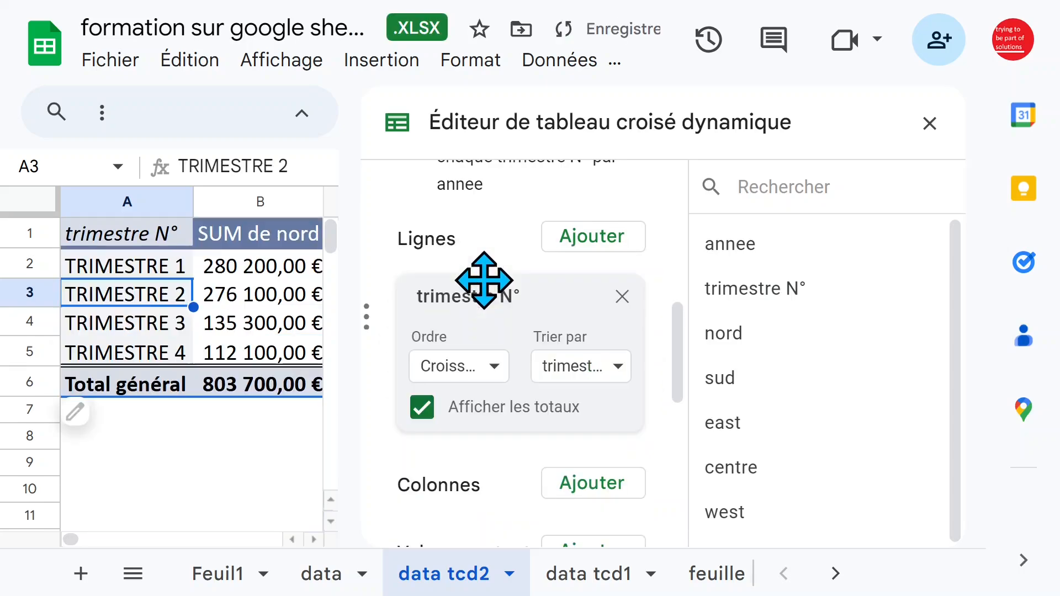
{"action": "left_click", "coordinate": [931, 125]}
Fit the widths of columns B and C to their contents
{"action": "left_click", "coordinate": [218, 274]}
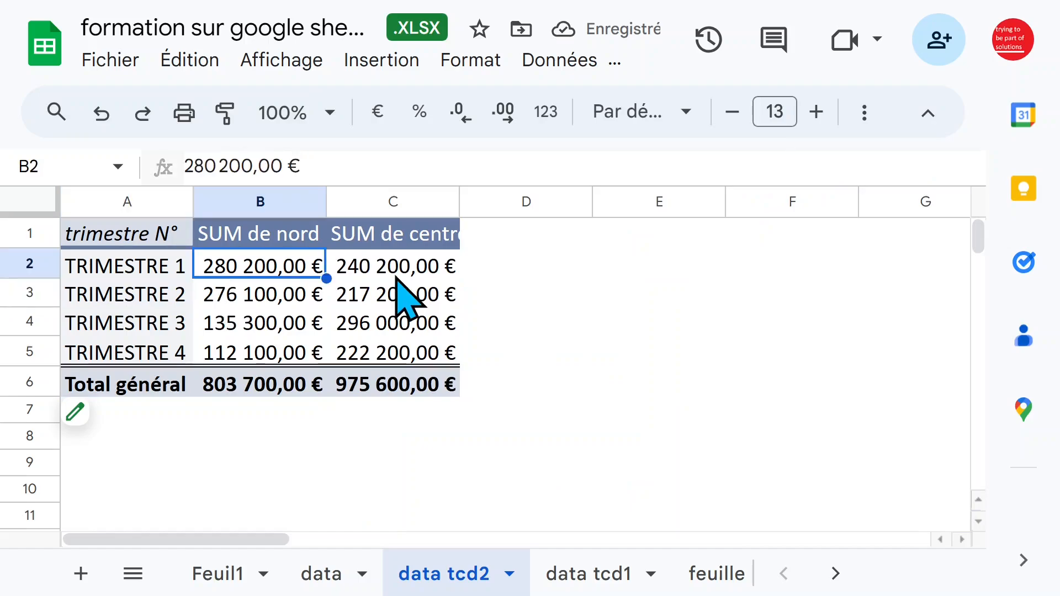
{"action": "left_click", "coordinate": [398, 273]}
{"action": "left_click", "coordinate": [287, 202]}
{"action": "left_click", "coordinate": [422, 194], "text": "shift"}
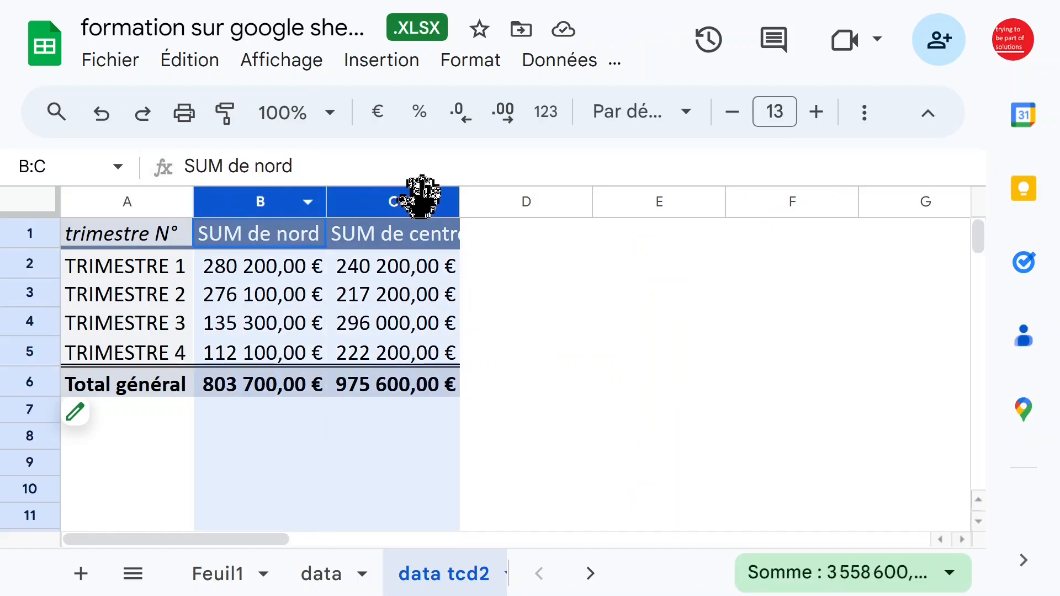
{"action": "double_click", "coordinate": [326, 201]}
{"action": "left_click", "coordinate": [407, 276]}
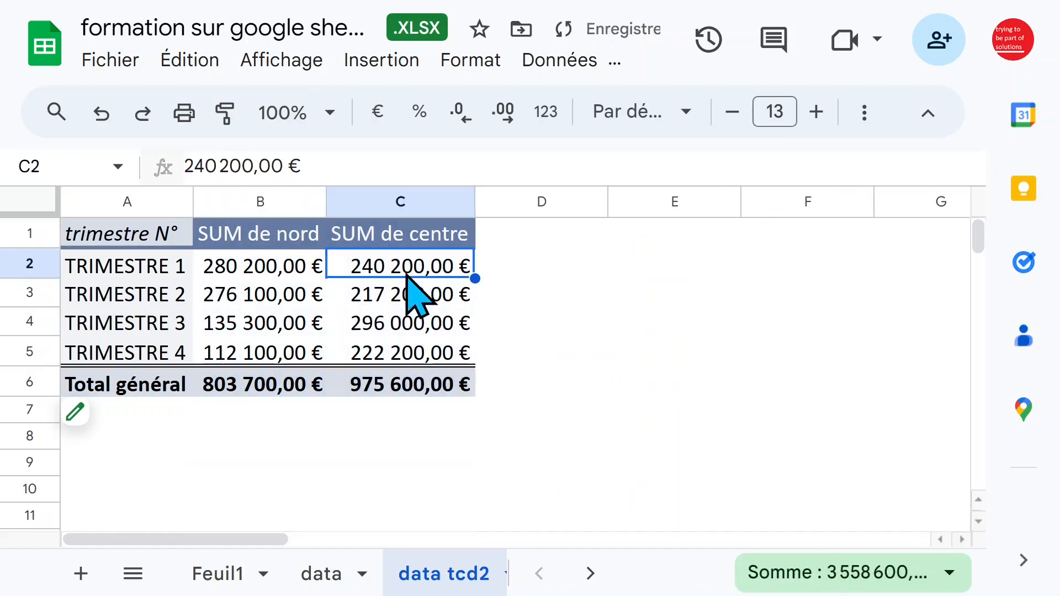
Reopen the pivot table editor and add annee to the rows above trimestre N°
{"action": "left_click", "coordinate": [155, 275]}
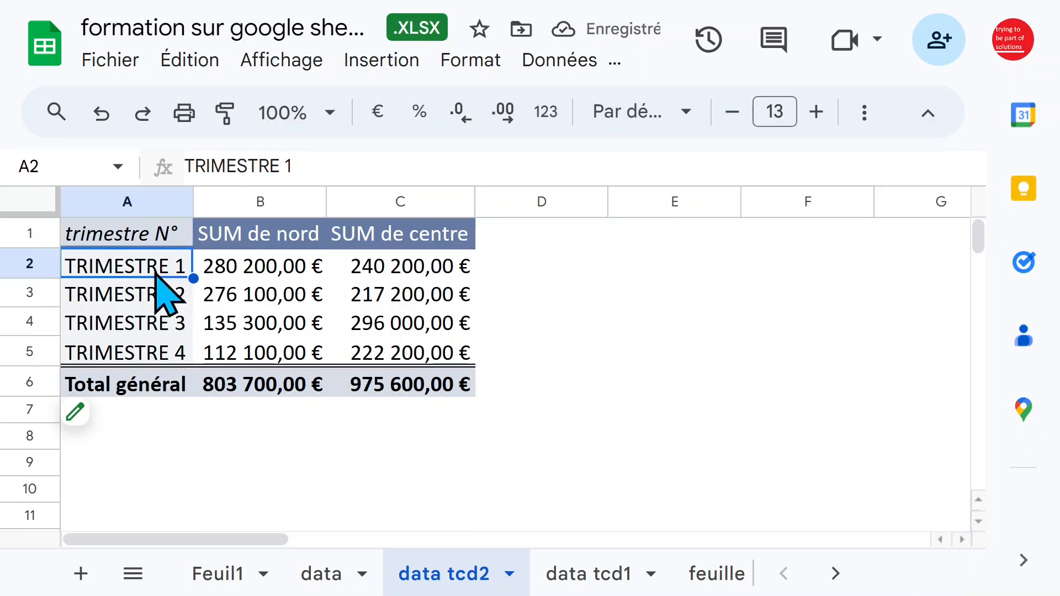
{"action": "left_click", "coordinate": [145, 436]}
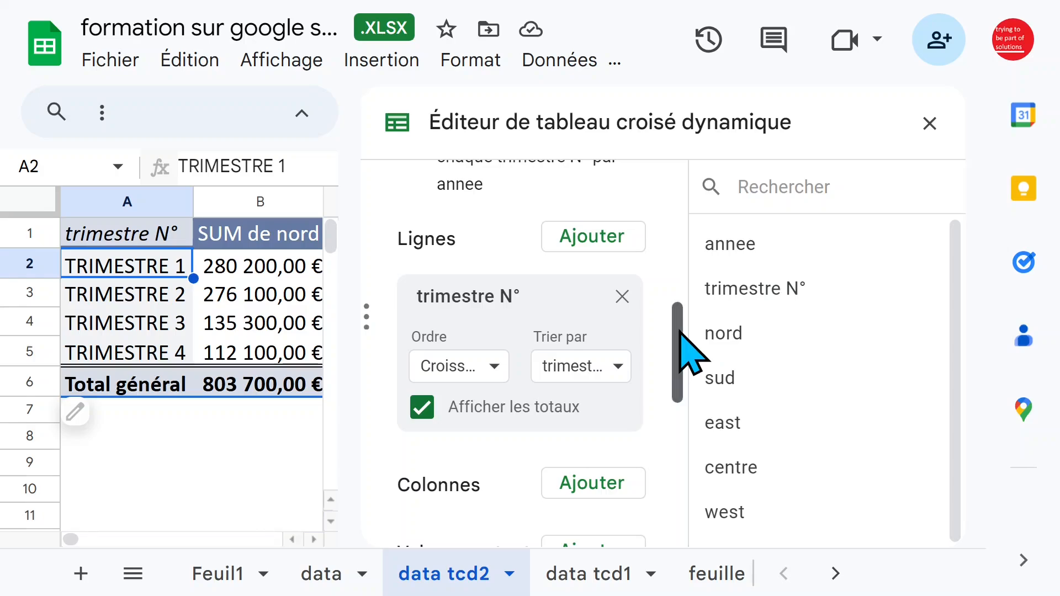
{"action": "left_click_drag", "start_coordinate": [680, 333], "coordinate": [684, 270]}
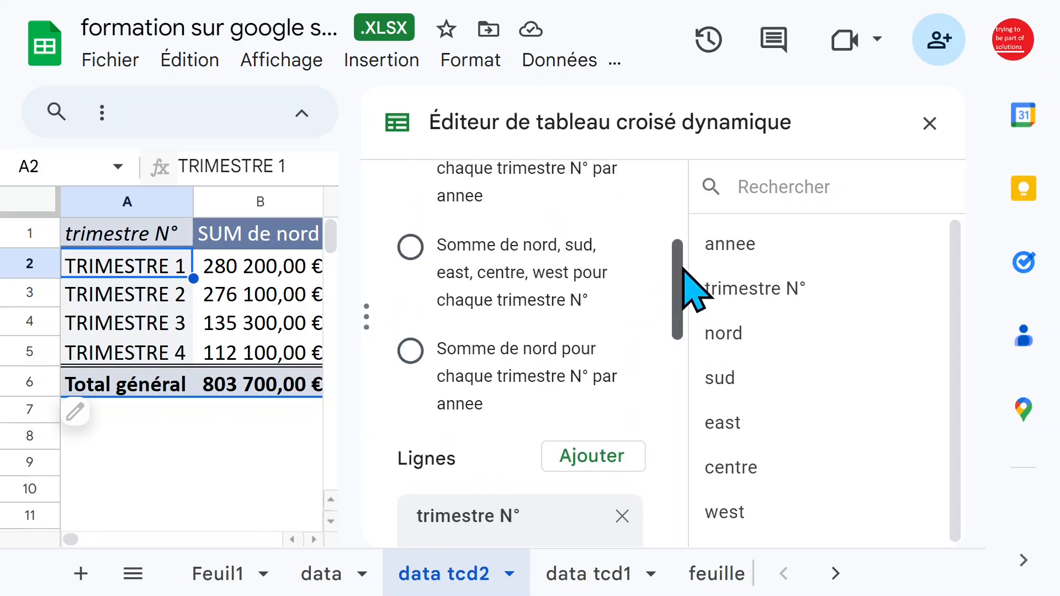
{"action": "scroll", "coordinate": [691, 279], "scroll_direction": "down", "scroll_amount": 3}
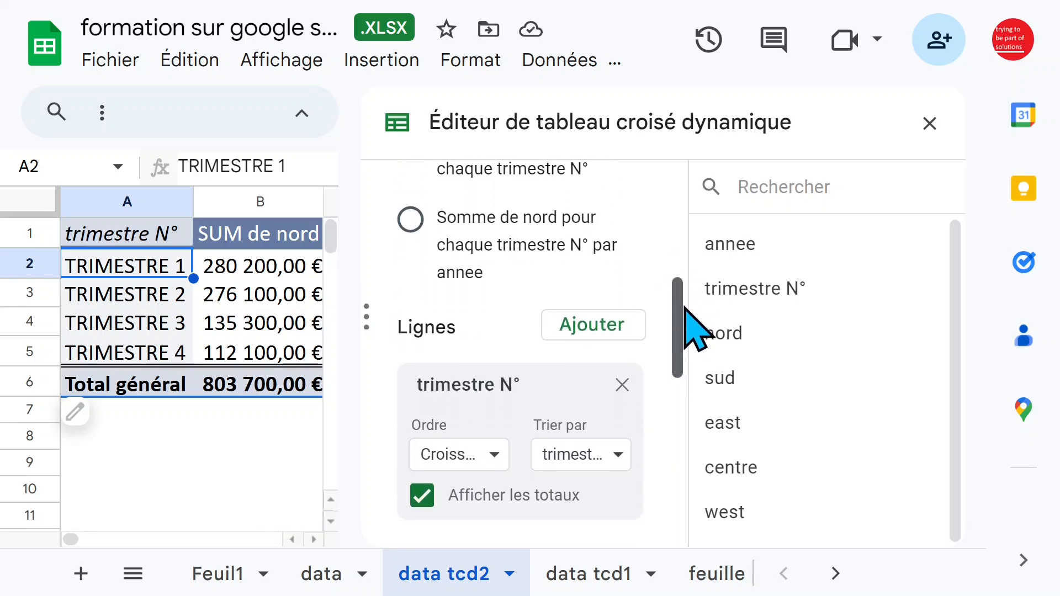
{"action": "left_click_drag", "start_coordinate": [738, 251], "coordinate": [451, 369]}
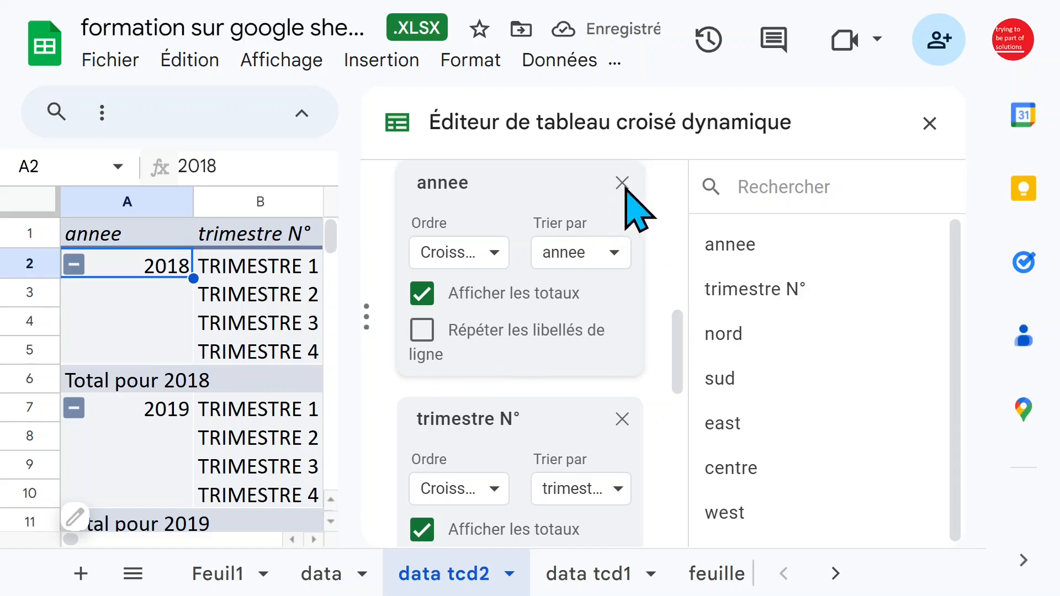
Remove annee from the pivot table's rows and add it to the columns instead
{"action": "left_click", "coordinate": [623, 183]}
{"action": "left_click_drag", "start_coordinate": [683, 379], "coordinate": [684, 407]}
{"action": "left_click_drag", "start_coordinate": [755, 231], "coordinate": [480, 316]}
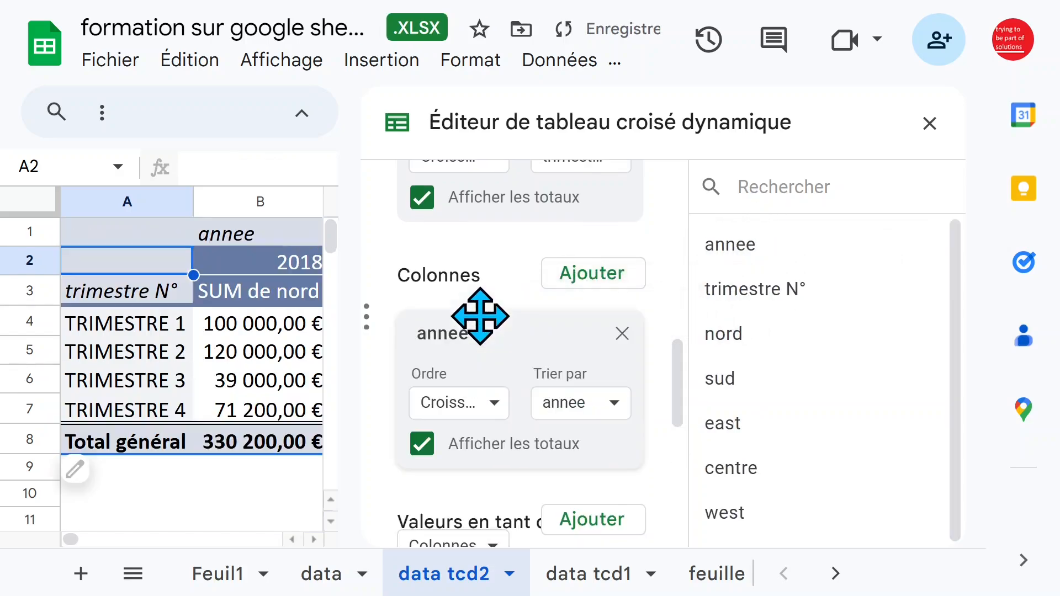
Close the pivot table editor and examine the nord and centre sums under each year and the grand total
{"action": "left_click", "coordinate": [930, 122]}
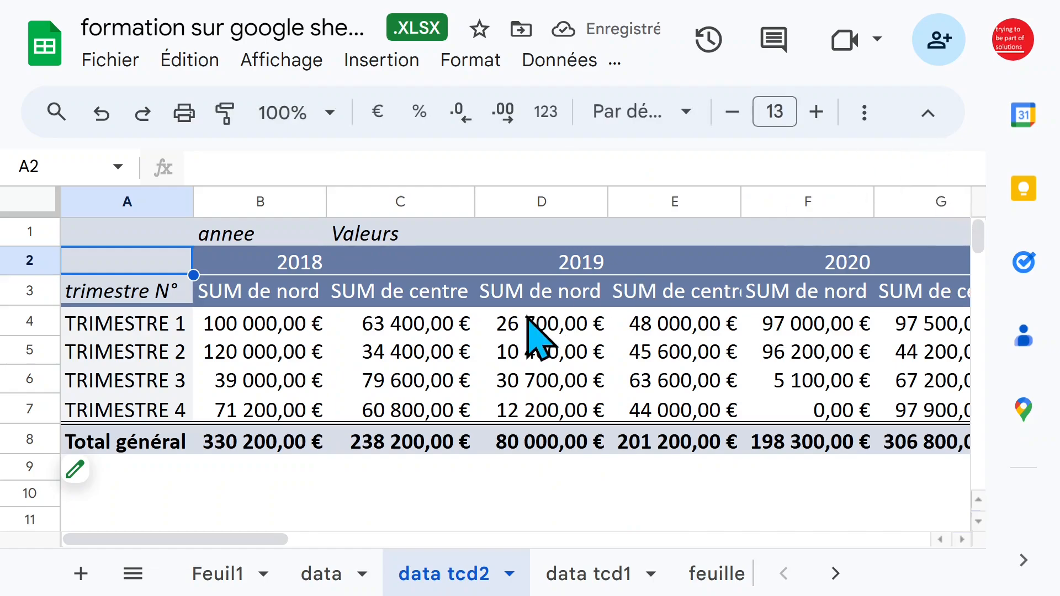
{"action": "left_click", "coordinate": [349, 315]}
{"action": "left_click", "coordinate": [284, 271]}
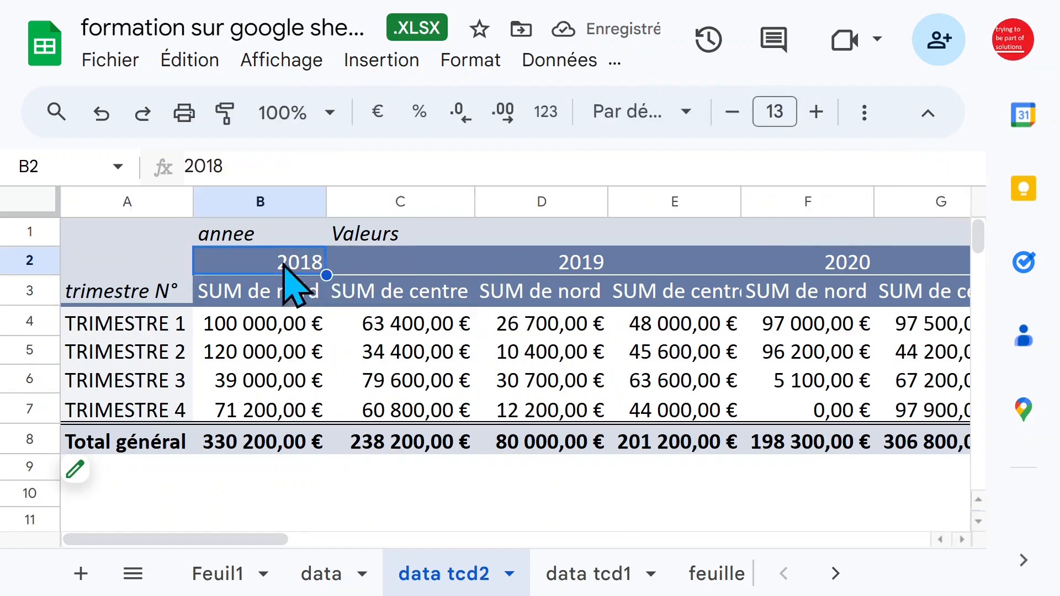
{"action": "key", "text": "ctrl+space"}
{"action": "left_click", "coordinate": [601, 270]}
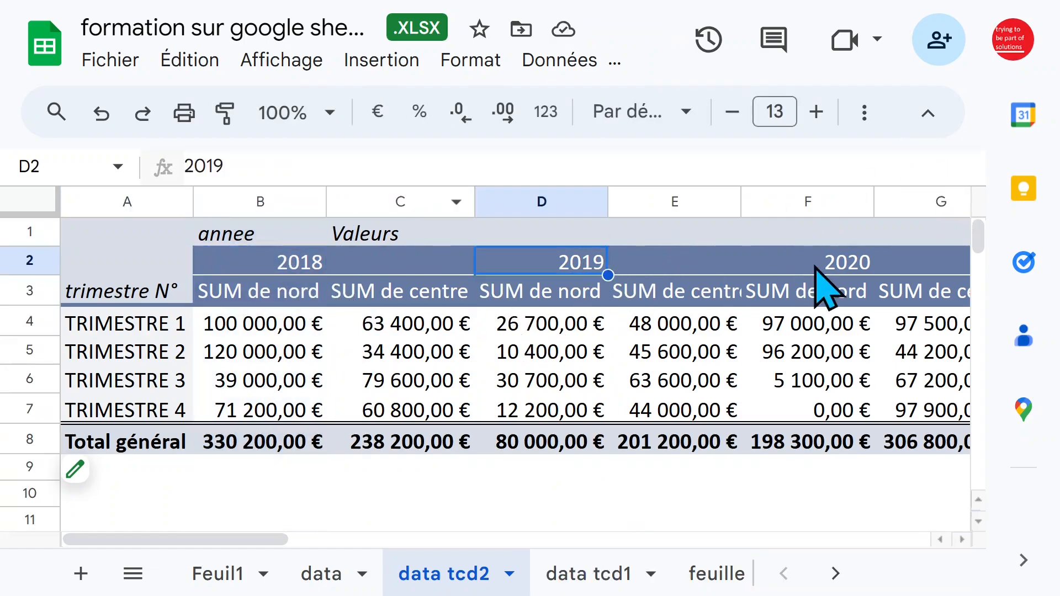
{"action": "left_click", "coordinate": [816, 267]}
{"action": "key", "text": "Right"}
{"action": "key", "text": "Right"}
{"action": "key", "text": "Right"}
{"action": "key", "text": "Right"}
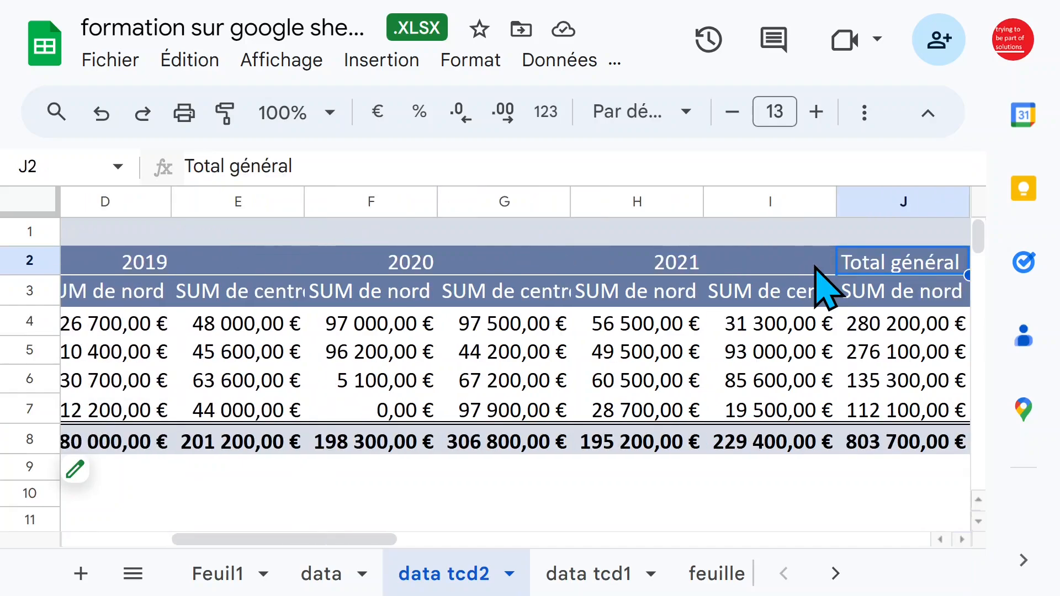
{"action": "key", "text": "Left"}
{"action": "key", "text": "Left"}
{"action": "key", "text": "Left"}
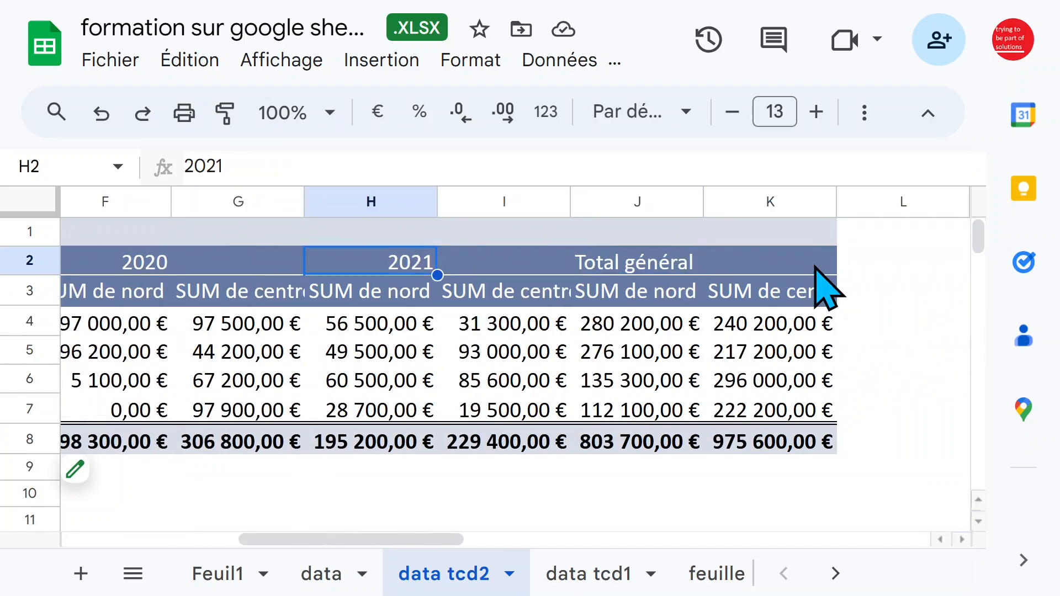
{"action": "key", "text": "Home"}
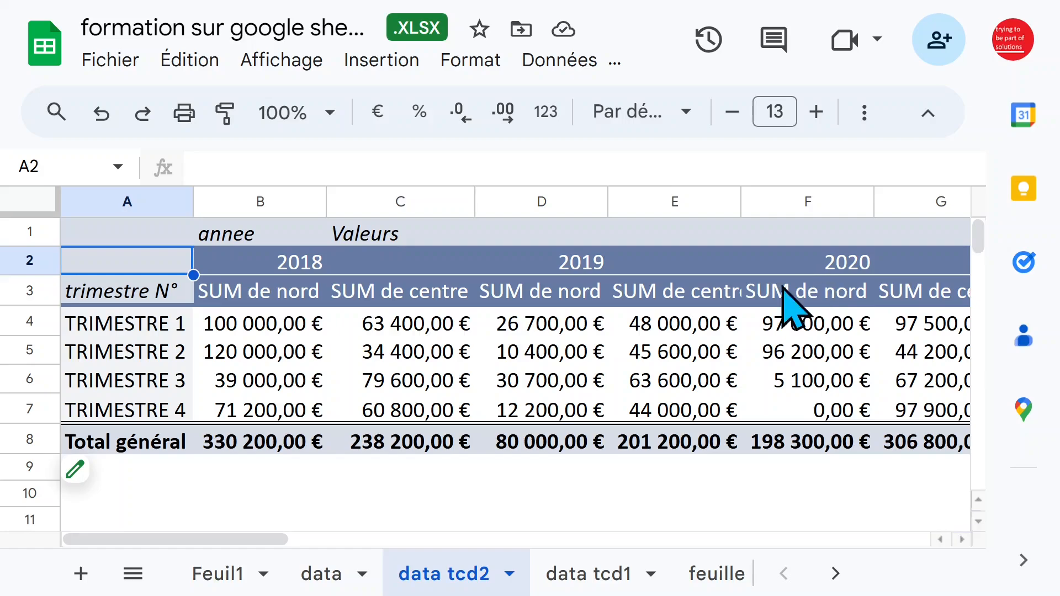
{"action": "left_click", "coordinate": [271, 298]}
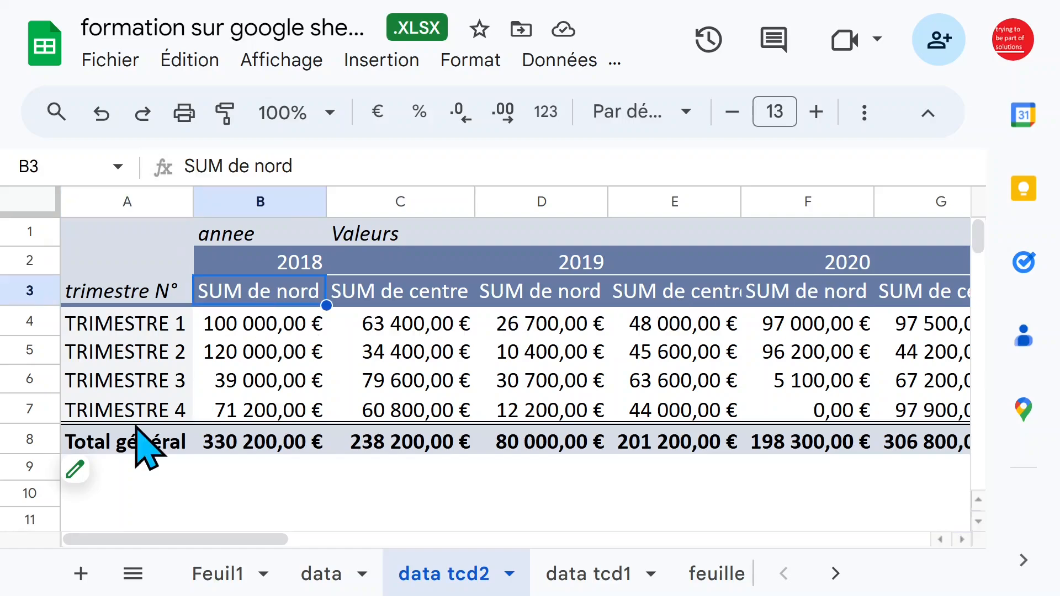
Reopen the pivot table editor and summarize the nord values by MAX
{"action": "left_click", "coordinate": [108, 480]}
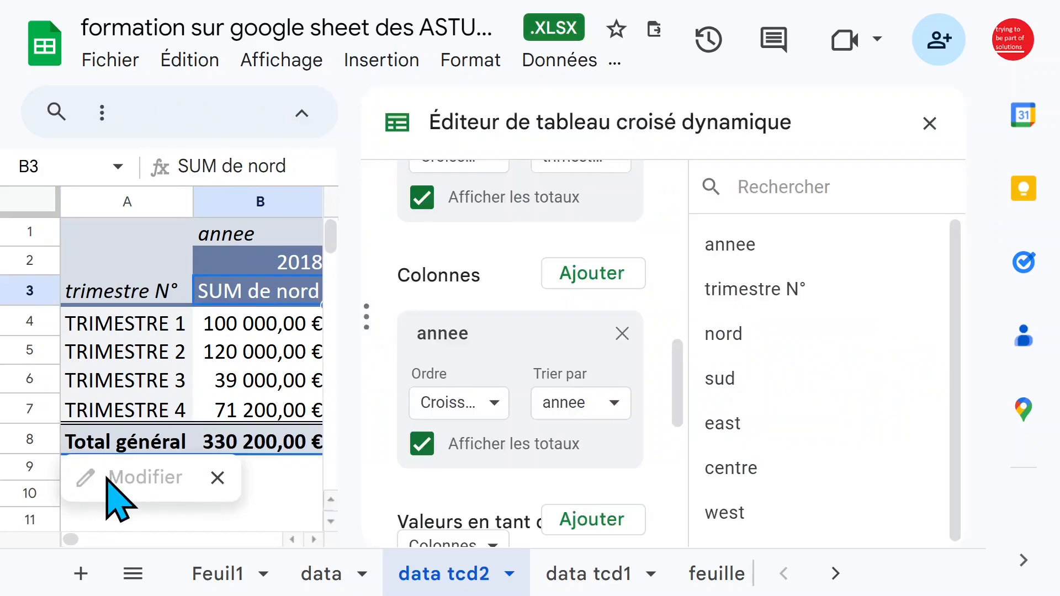
{"action": "scroll", "coordinate": [542, 386], "scroll_direction": "down", "scroll_amount": 4}
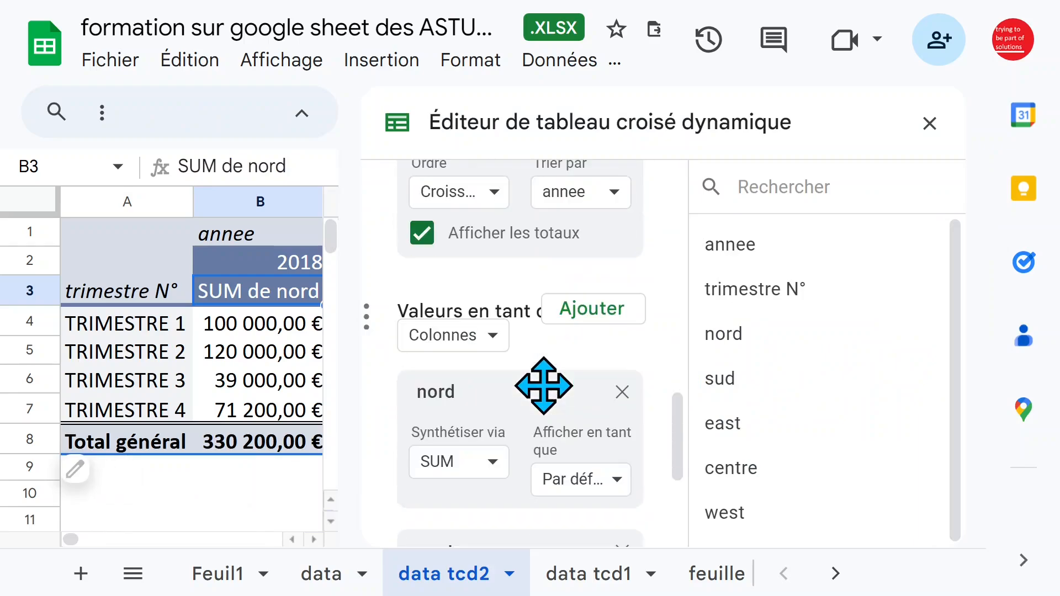
{"action": "scroll", "coordinate": [544, 386], "scroll_direction": "down", "scroll_amount": 3}
{"action": "left_click", "coordinate": [493, 330]}
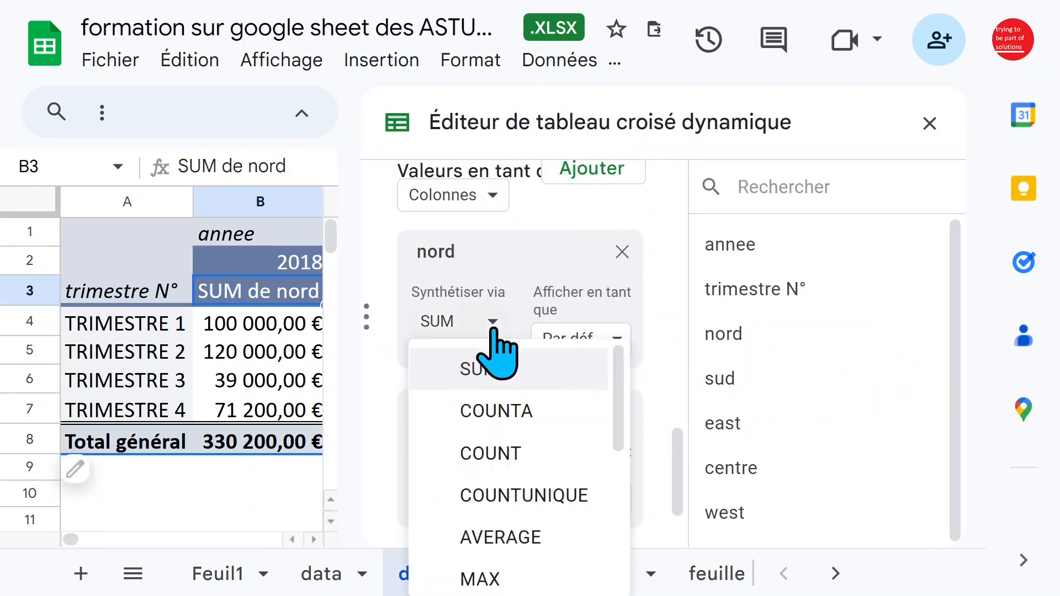
{"action": "scroll", "coordinate": [524, 398], "scroll_direction": "down", "scroll_amount": 2}
{"action": "left_click", "coordinate": [480, 509]}
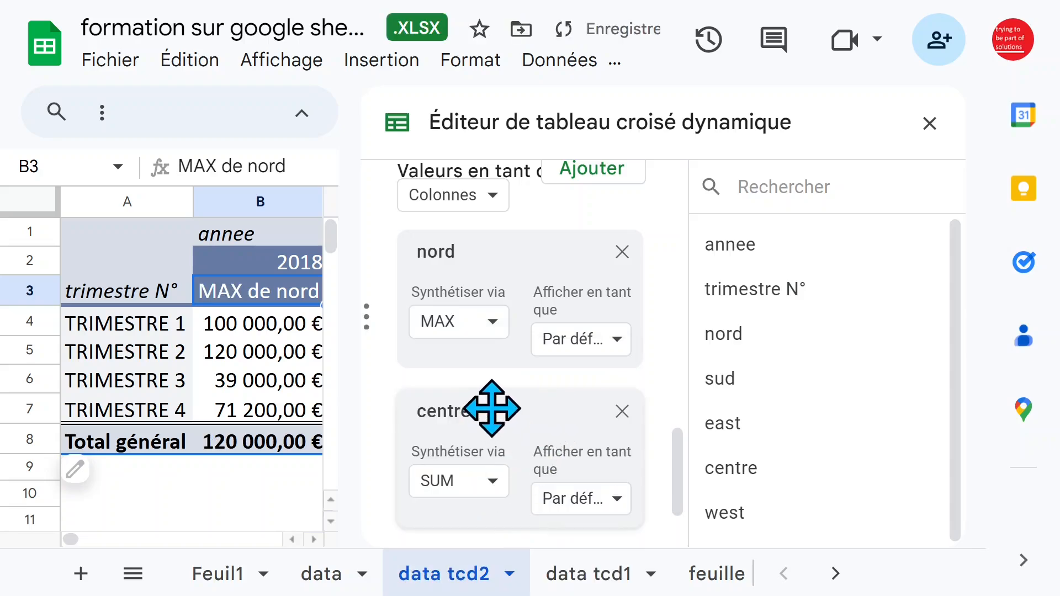
Summarize the centre values by MAX as well and close the pivot table editor
{"action": "left_click", "coordinate": [491, 482]}
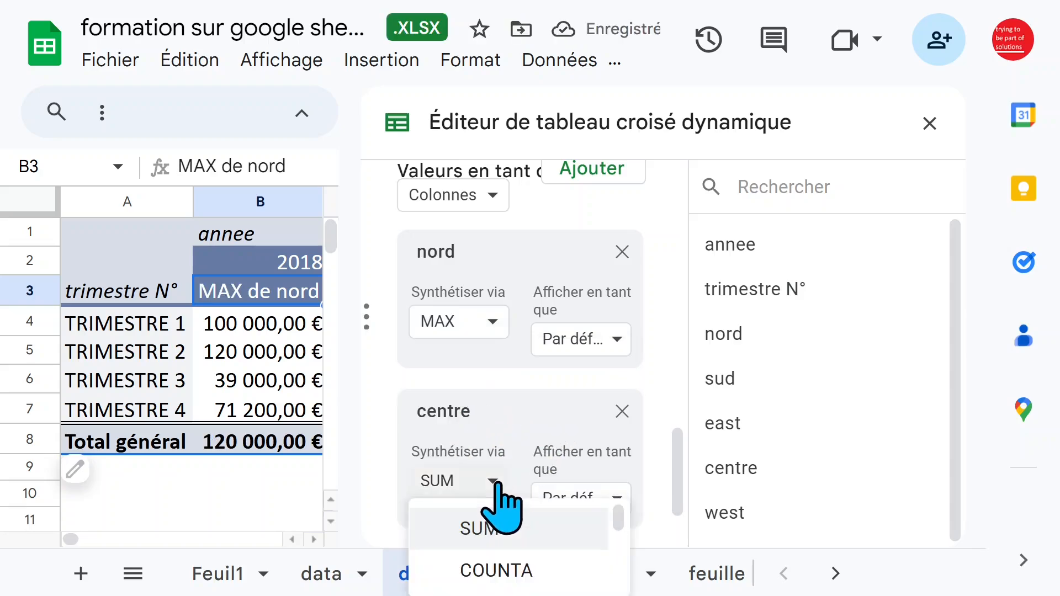
{"action": "scroll", "coordinate": [586, 397], "scroll_direction": "down", "scroll_amount": 1}
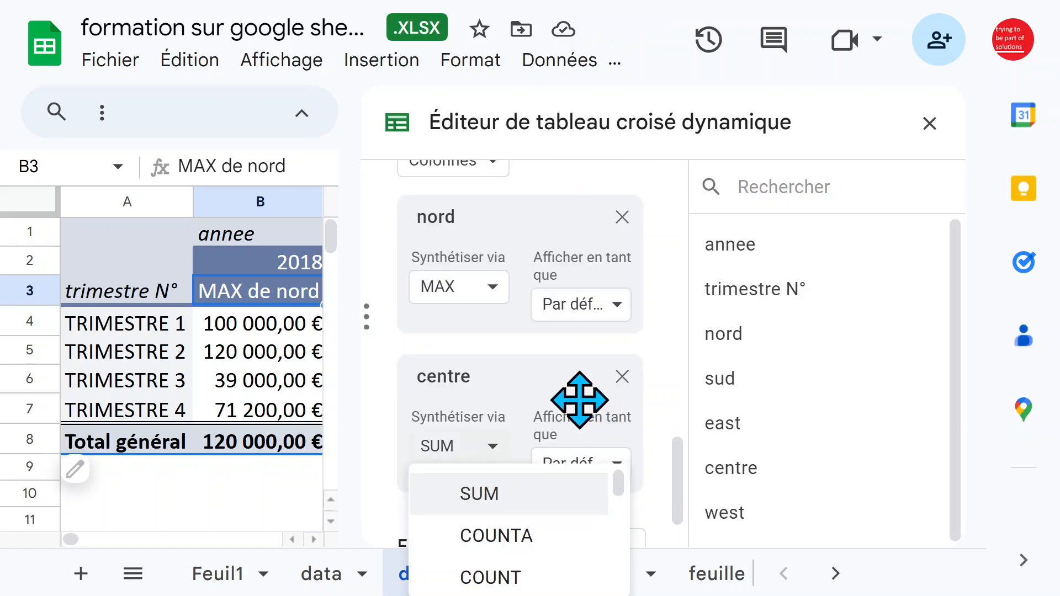
{"action": "scroll", "coordinate": [580, 400], "scroll_direction": "down", "scroll_amount": 2}
{"action": "scroll", "coordinate": [525, 487], "scroll_direction": "down", "scroll_amount": 3}
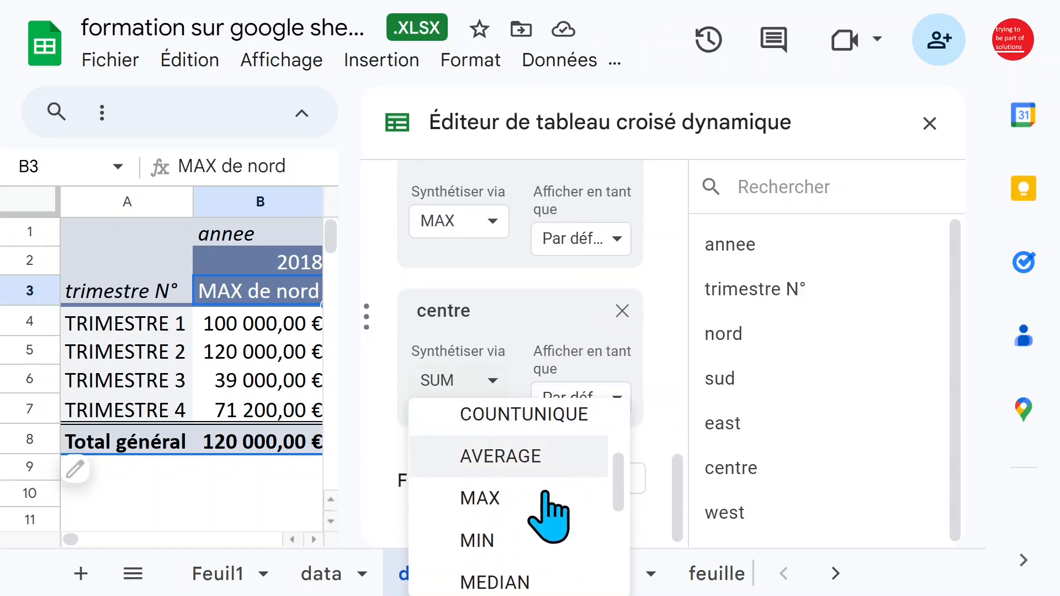
{"action": "left_click", "coordinate": [497, 498]}
{"action": "left_click", "coordinate": [930, 124]}
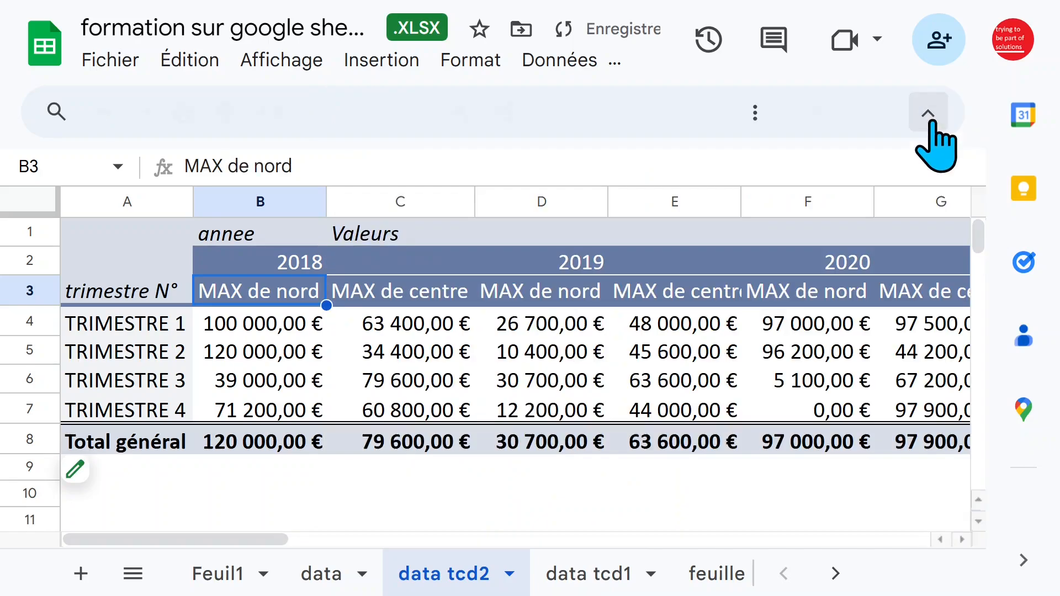
{"action": "left_click", "coordinate": [399, 296]}
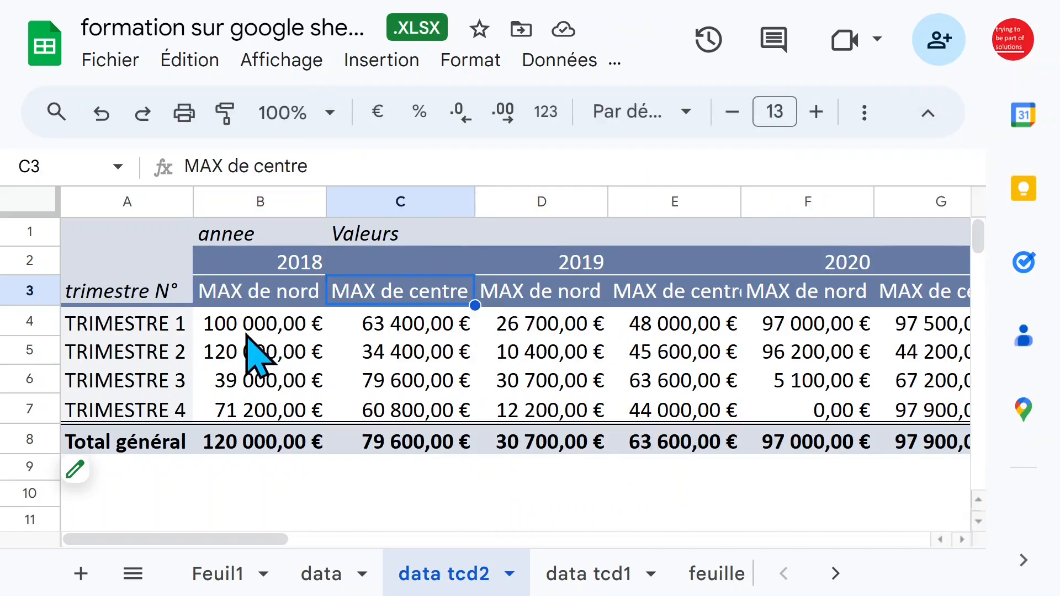
Move annee from the pivot table's columns to its rows, above trimestre N°, and close the editor
{"action": "left_click", "coordinate": [124, 478]}
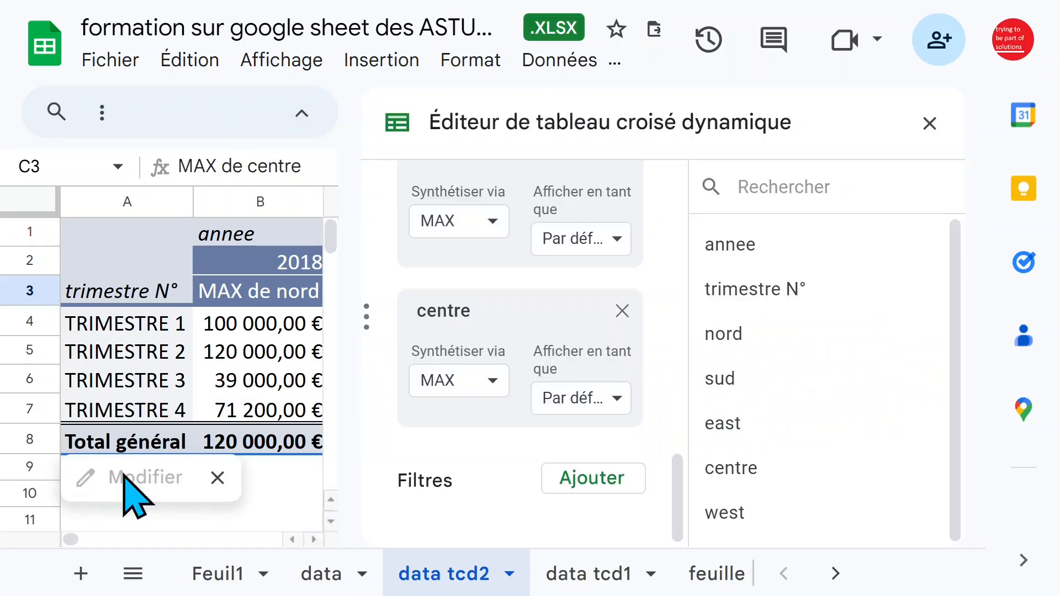
{"action": "left_click_drag", "start_coordinate": [682, 486], "coordinate": [685, 330]}
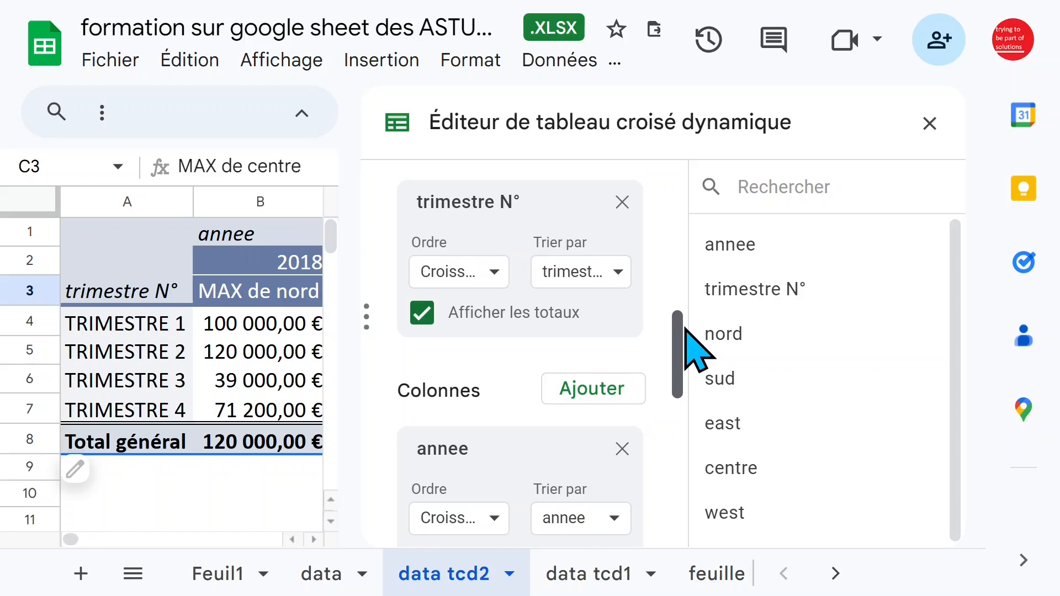
{"action": "left_click_drag", "start_coordinate": [540, 445], "coordinate": [546, 202]}
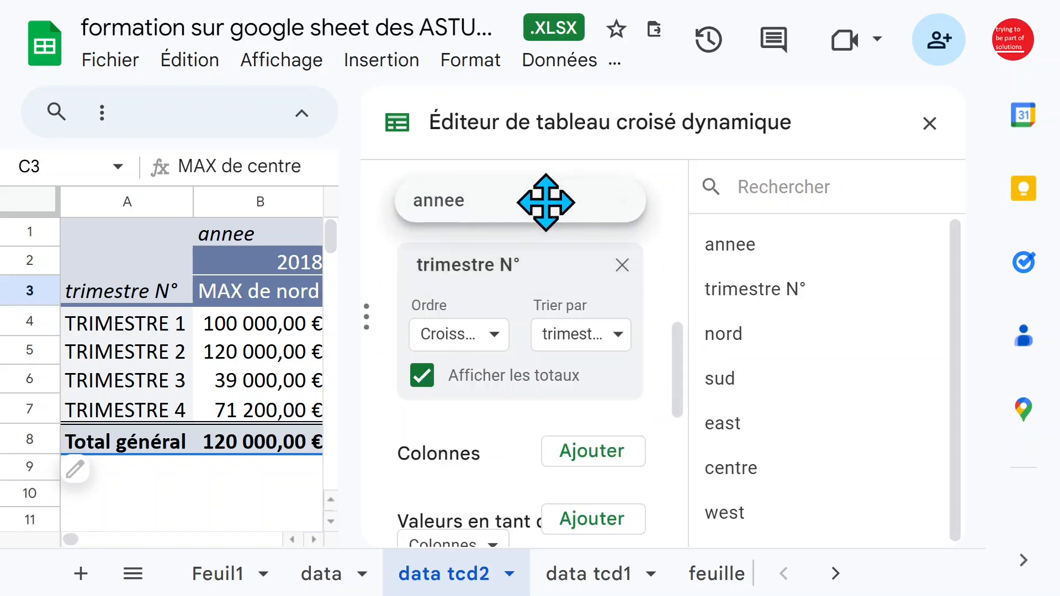
{"action": "left_click_drag", "start_coordinate": [546, 202], "coordinate": [542, 218]}
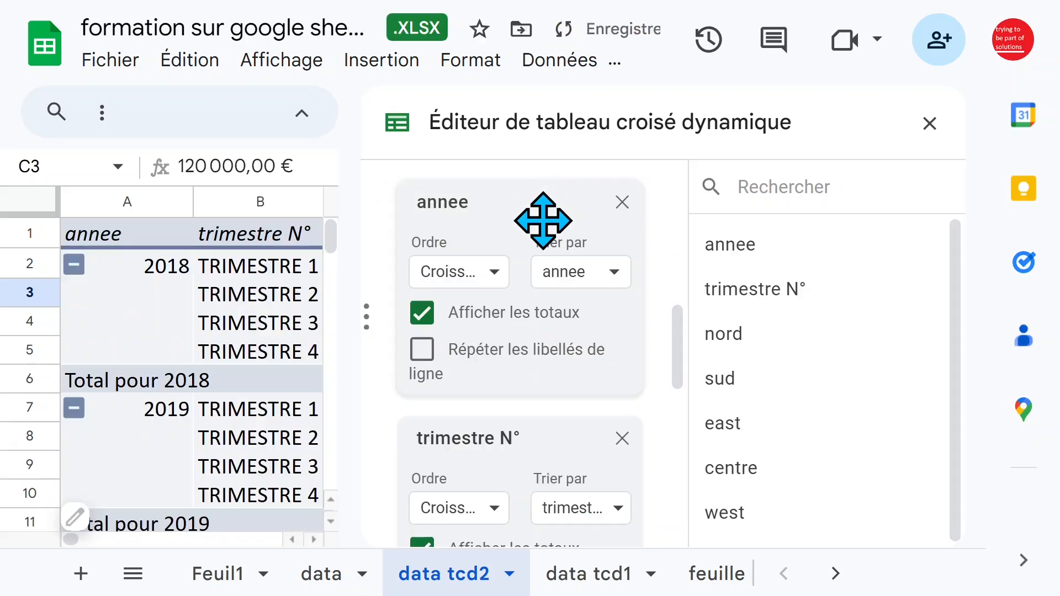
{"action": "left_click", "coordinate": [930, 125]}
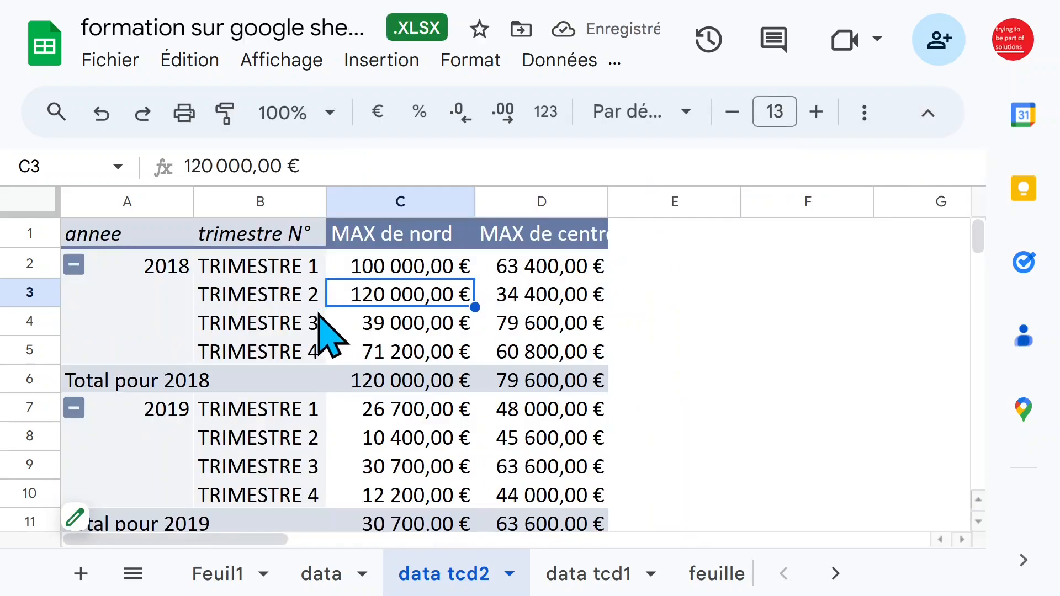
Turn on repeated row labels for annee in the pivot table and close the editor
{"action": "left_click", "coordinate": [265, 321]}
{"action": "left_click", "coordinate": [139, 323]}
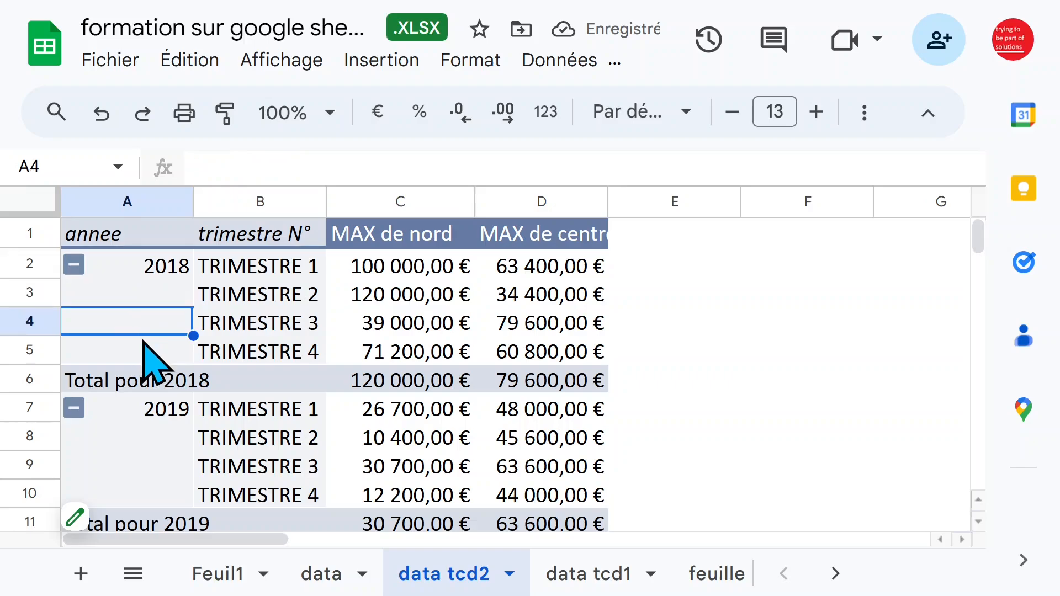
{"action": "left_click", "coordinate": [140, 302]}
{"action": "left_click", "coordinate": [138, 325]}
{"action": "left_click", "coordinate": [144, 298]}
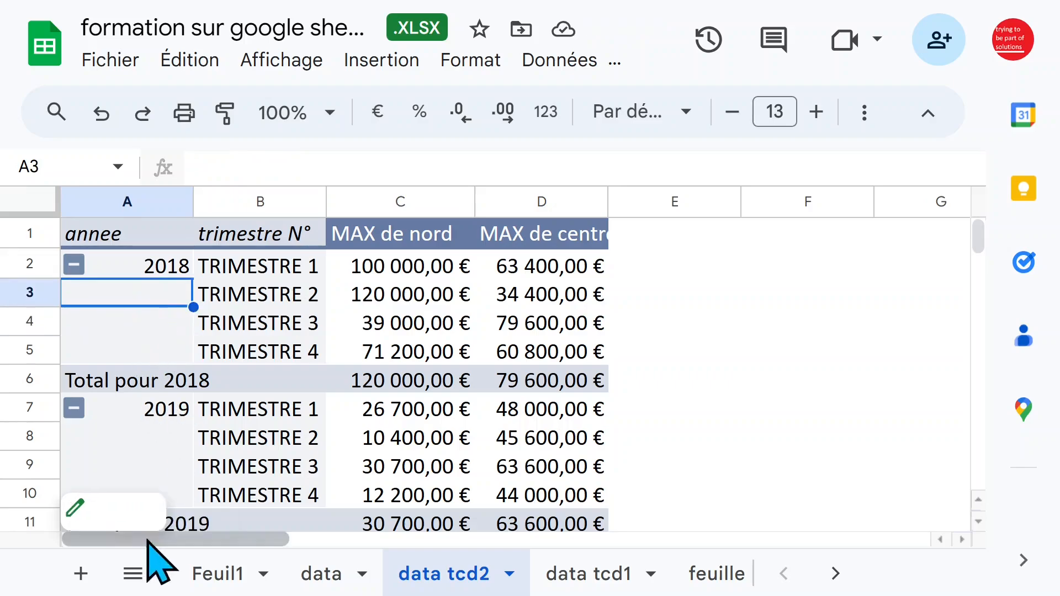
{"action": "left_click", "coordinate": [114, 519]}
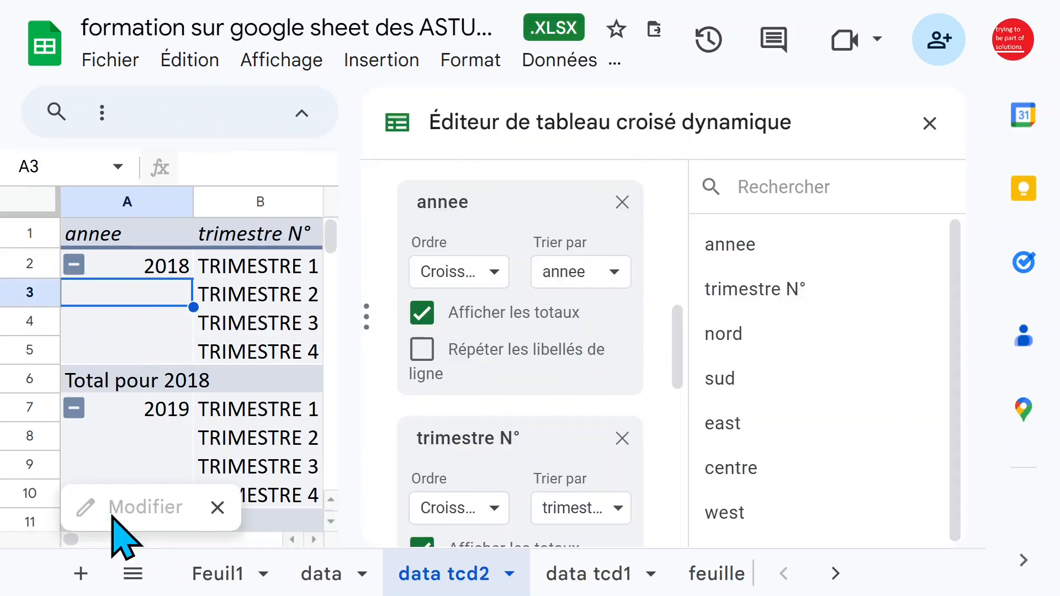
{"action": "left_click", "coordinate": [485, 355]}
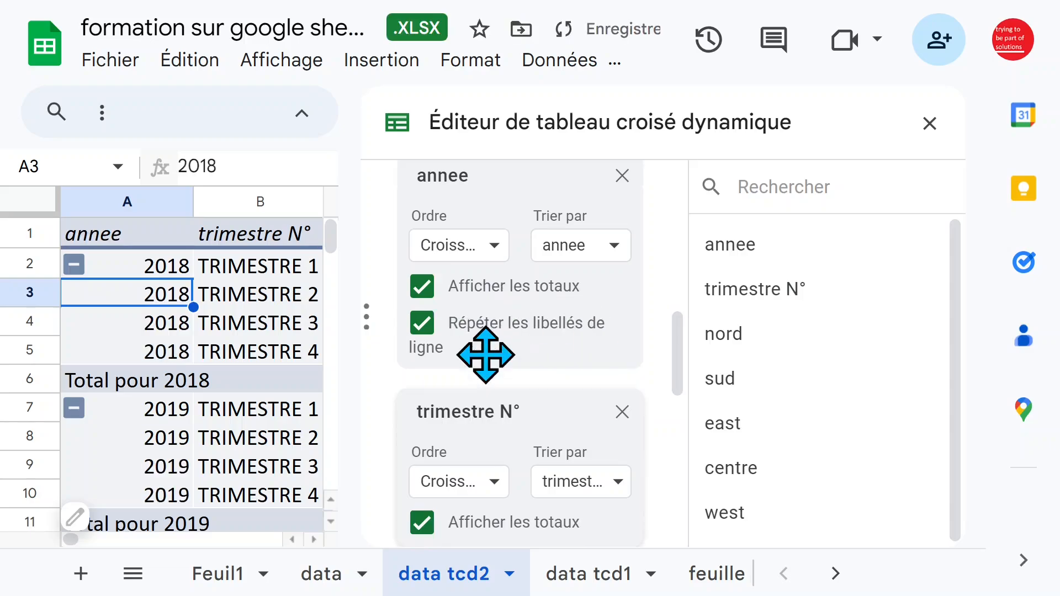
{"action": "left_click", "coordinate": [932, 126]}
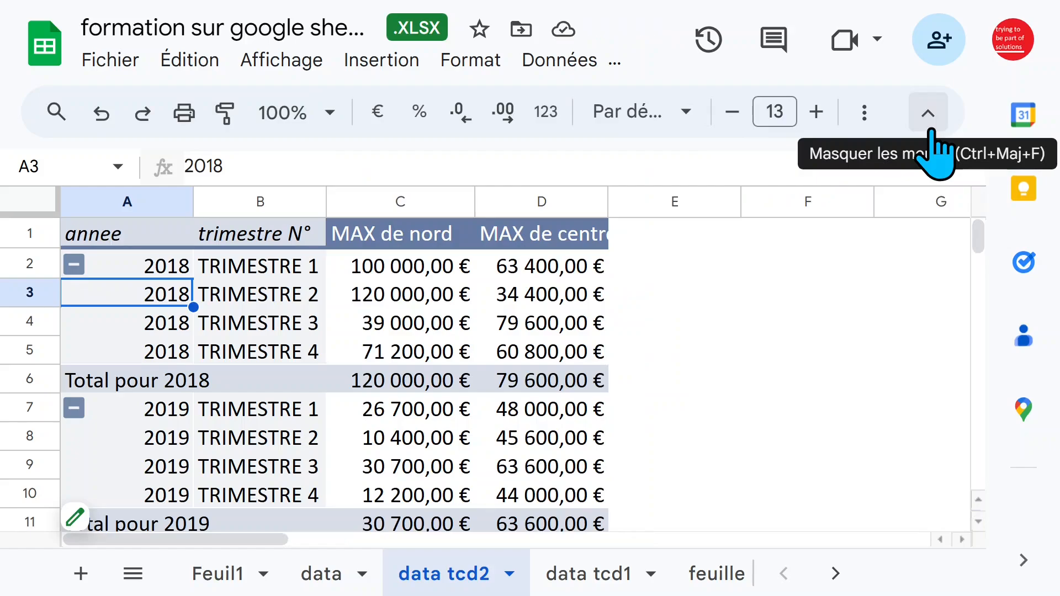
Fit the width of column D to its contents
{"action": "left_click", "coordinate": [538, 267]}
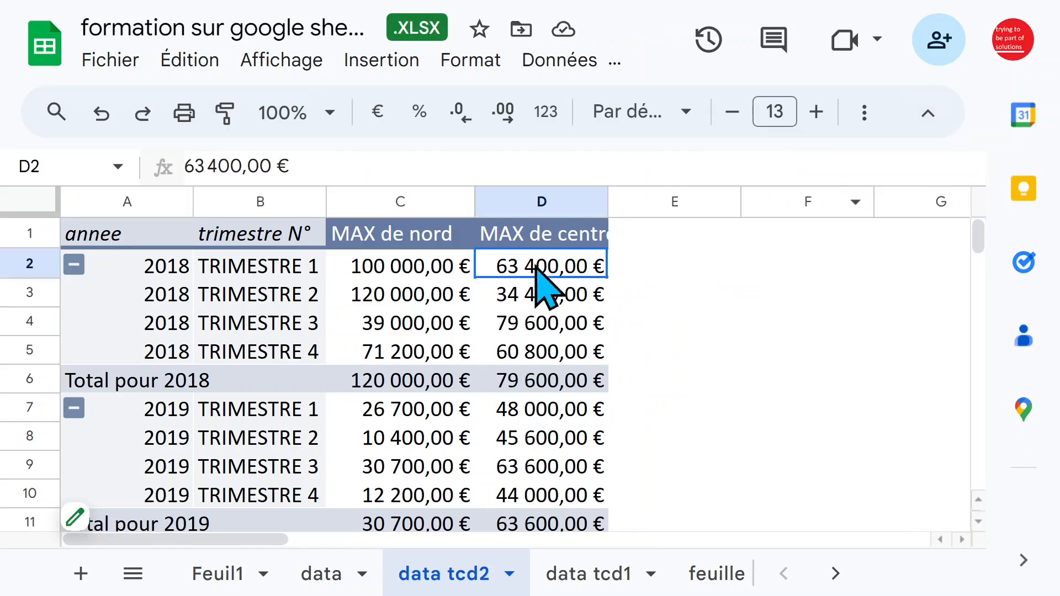
{"action": "double_click", "coordinate": [607, 199]}
{"action": "left_click", "coordinate": [416, 278]}
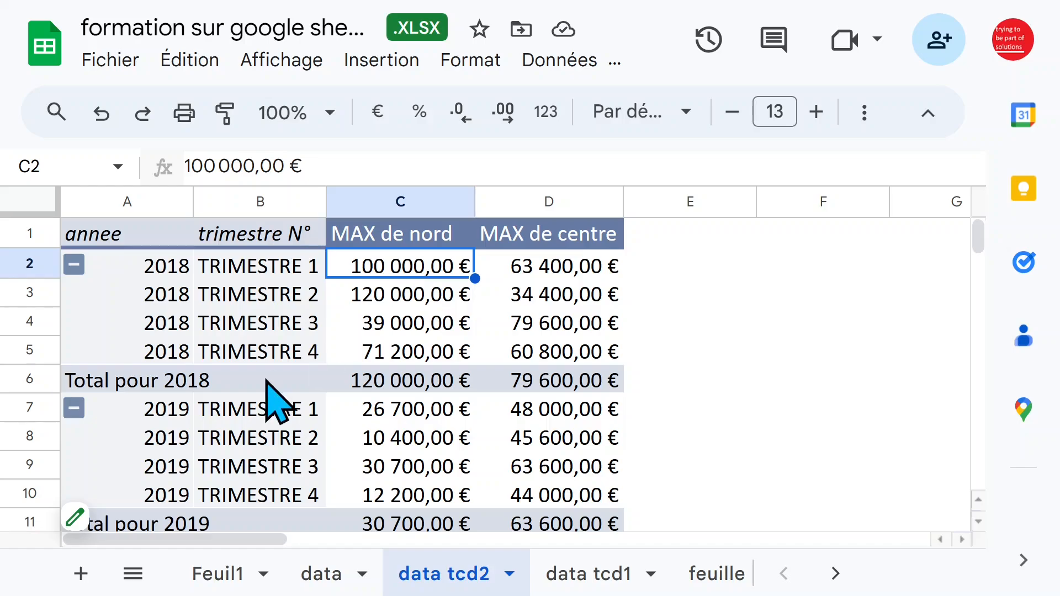
{"action": "left_click", "coordinate": [130, 508]}
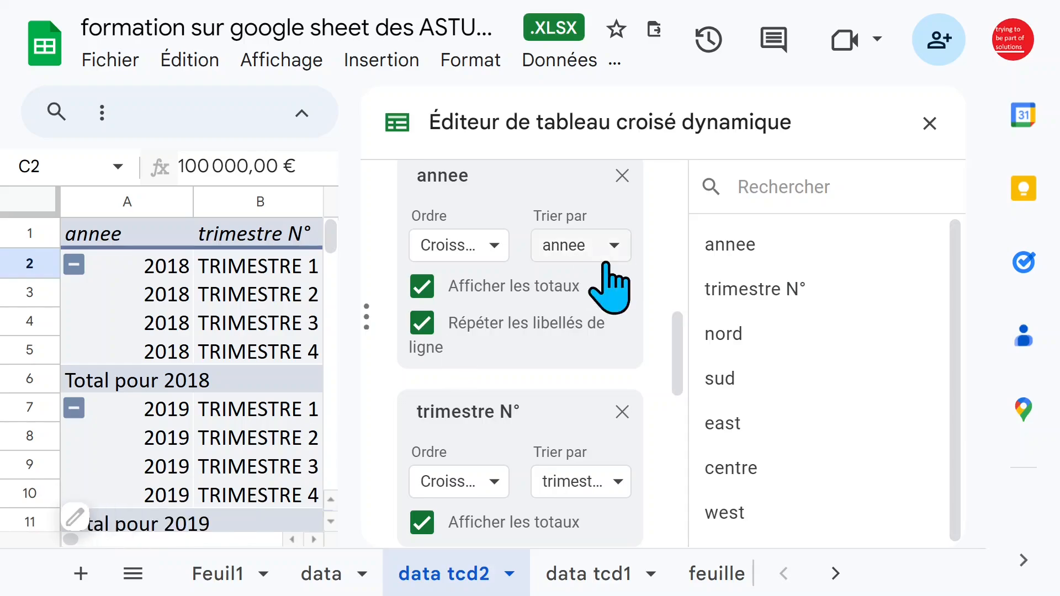
{"action": "left_click", "coordinate": [930, 124]}
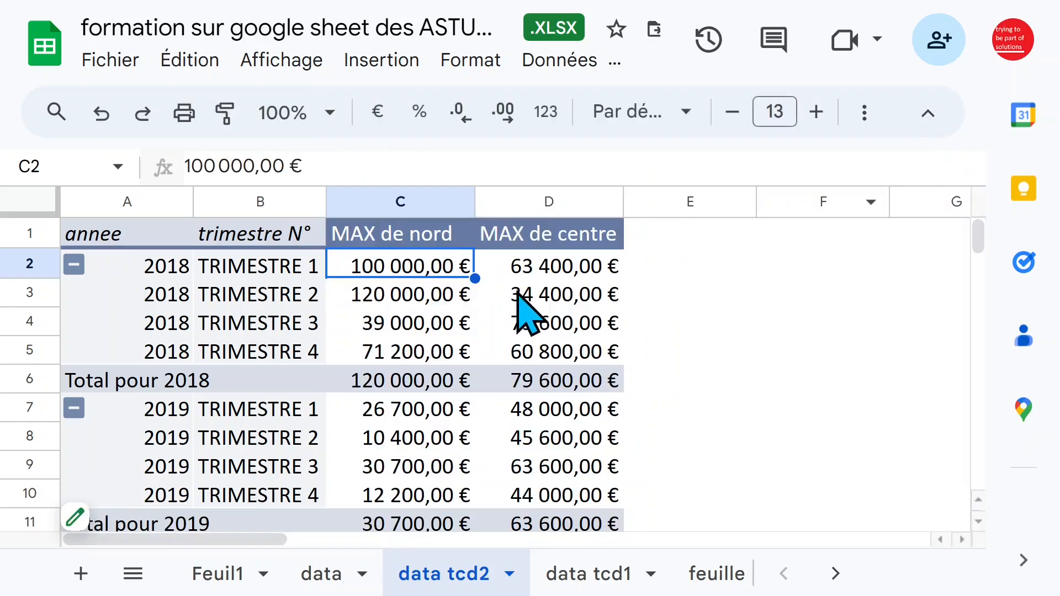
{"action": "left_click", "coordinate": [420, 237]}
{"action": "left_click", "coordinate": [411, 273]}
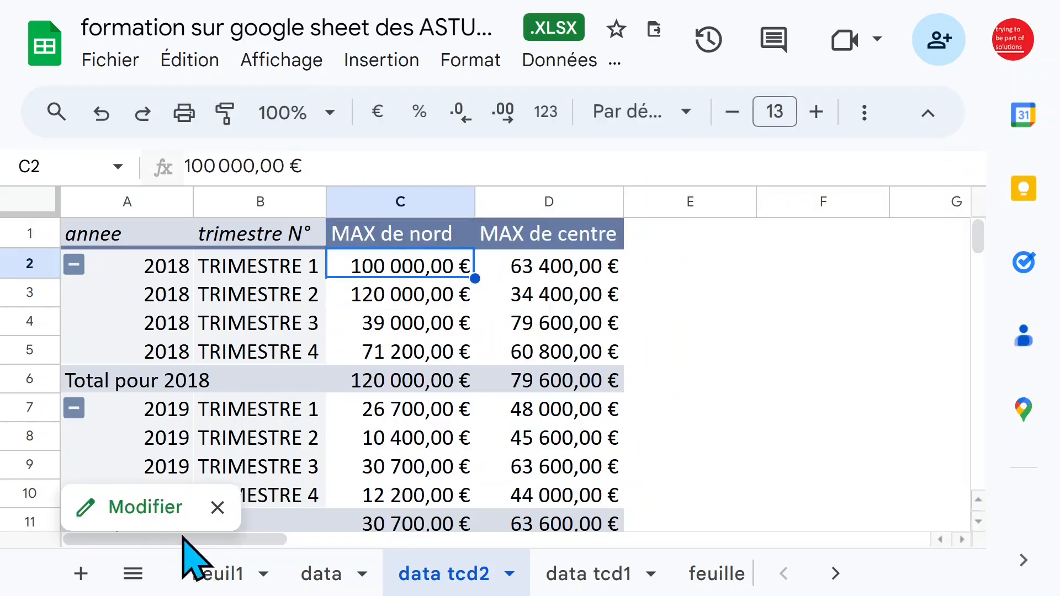
Reopen the pivot table editor and summarize the nord values by SUM
{"action": "left_click", "coordinate": [133, 508]}
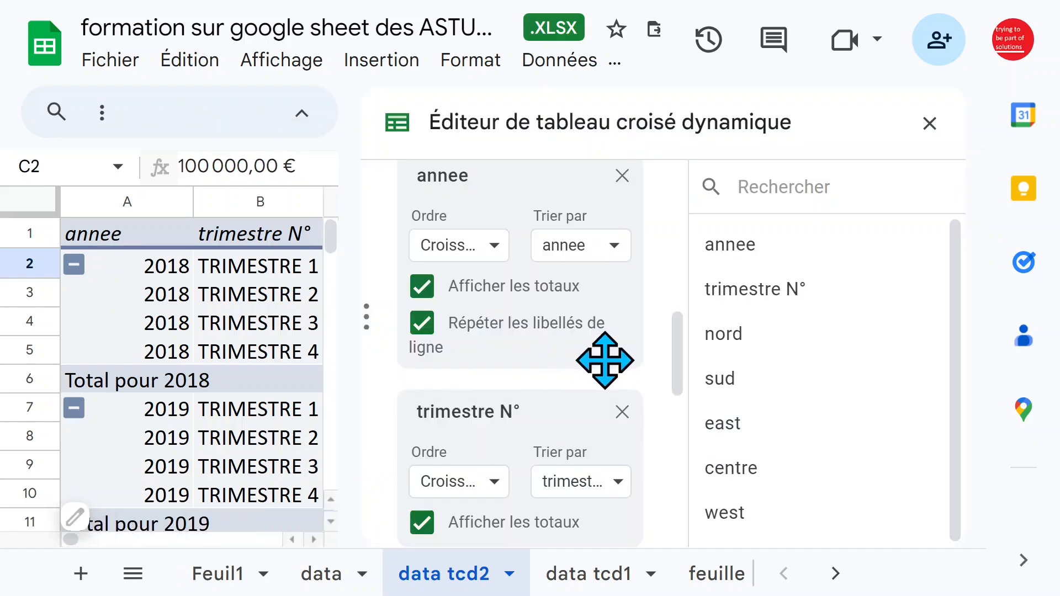
{"action": "scroll", "coordinate": [635, 389], "scroll_direction": "down", "scroll_amount": 4}
{"action": "scroll", "coordinate": [638, 392], "scroll_direction": "down", "scroll_amount": 3}
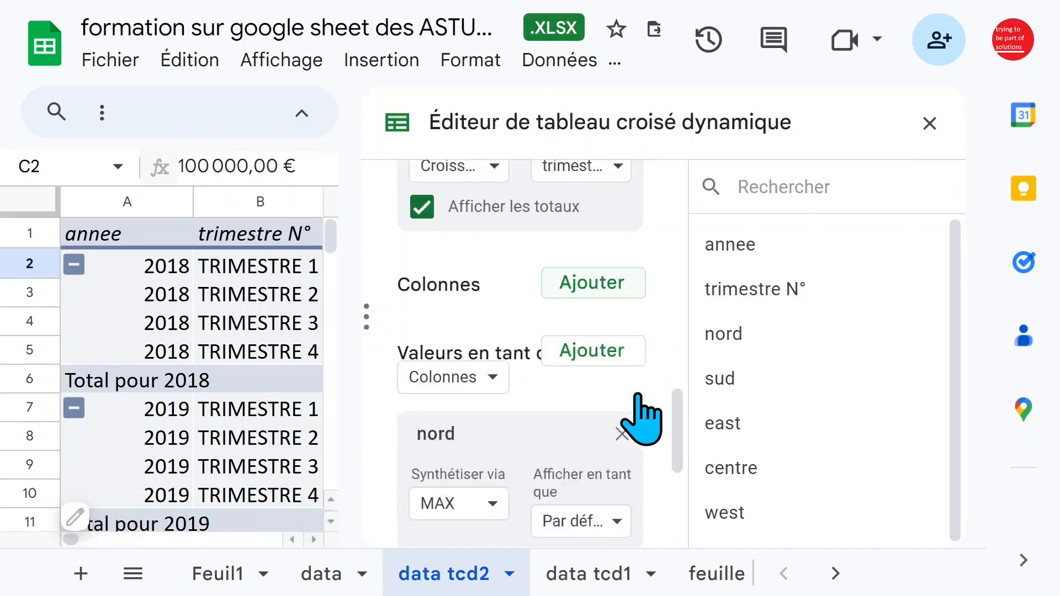
{"action": "left_click", "coordinate": [493, 437]}
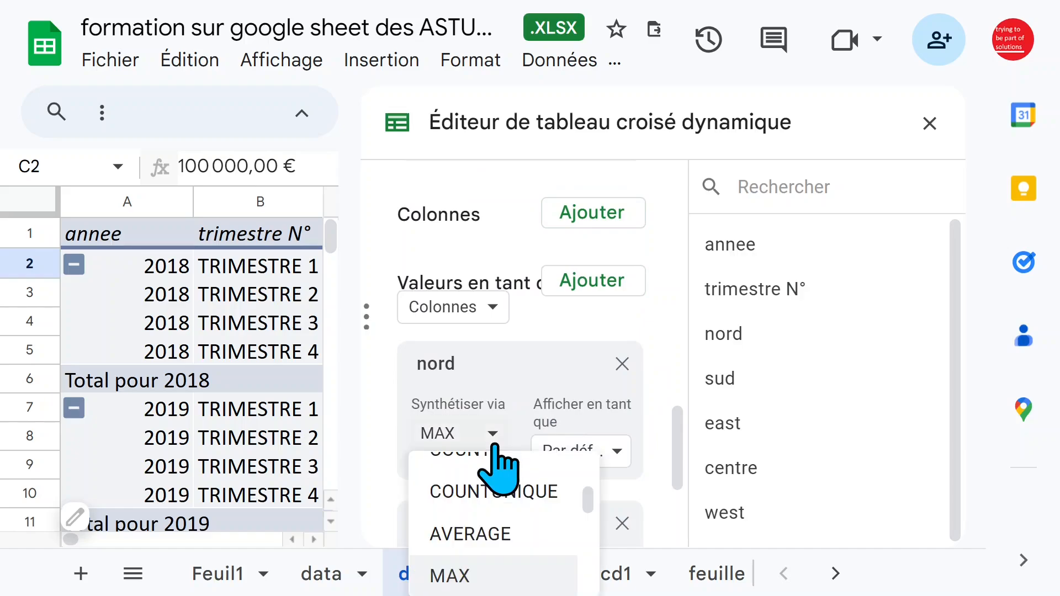
{"action": "scroll", "coordinate": [525, 504], "scroll_direction": "up", "scroll_amount": 3}
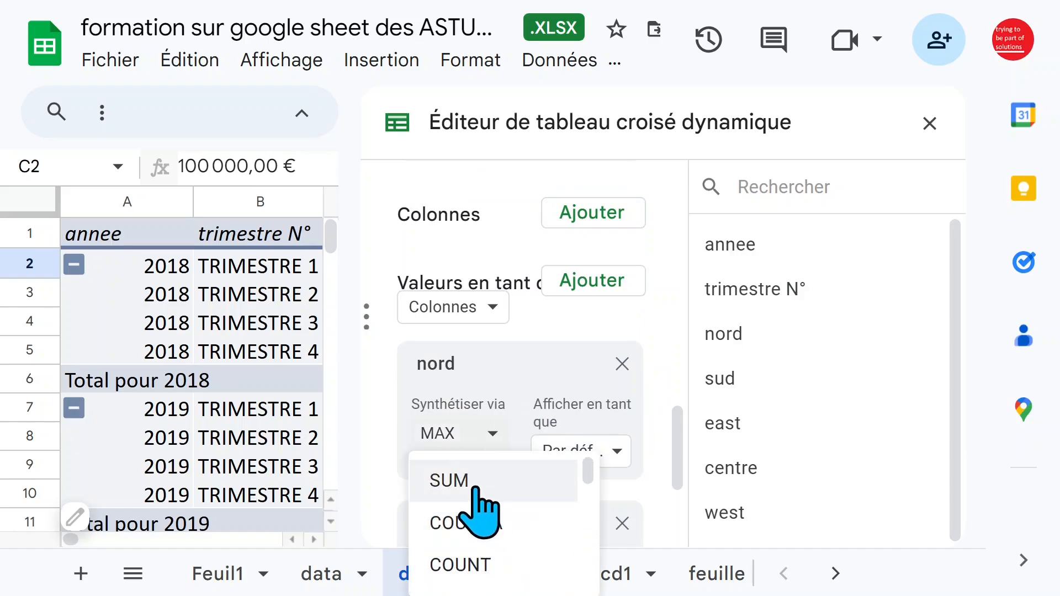
{"action": "left_click", "coordinate": [474, 486]}
Summarize the centre values by SUM as well and close the pivot table editor
{"action": "scroll", "coordinate": [684, 433], "scroll_direction": "down", "scroll_amount": 3}
{"action": "left_click", "coordinate": [492, 432]}
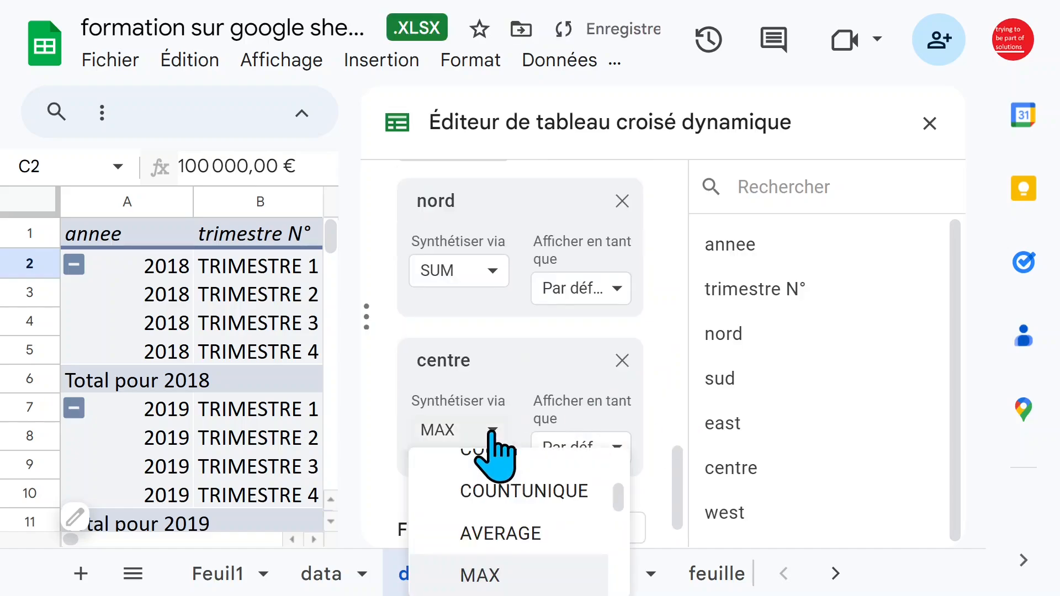
{"action": "scroll", "coordinate": [508, 530], "scroll_direction": "up", "scroll_amount": 3}
{"action": "left_click", "coordinate": [490, 477]}
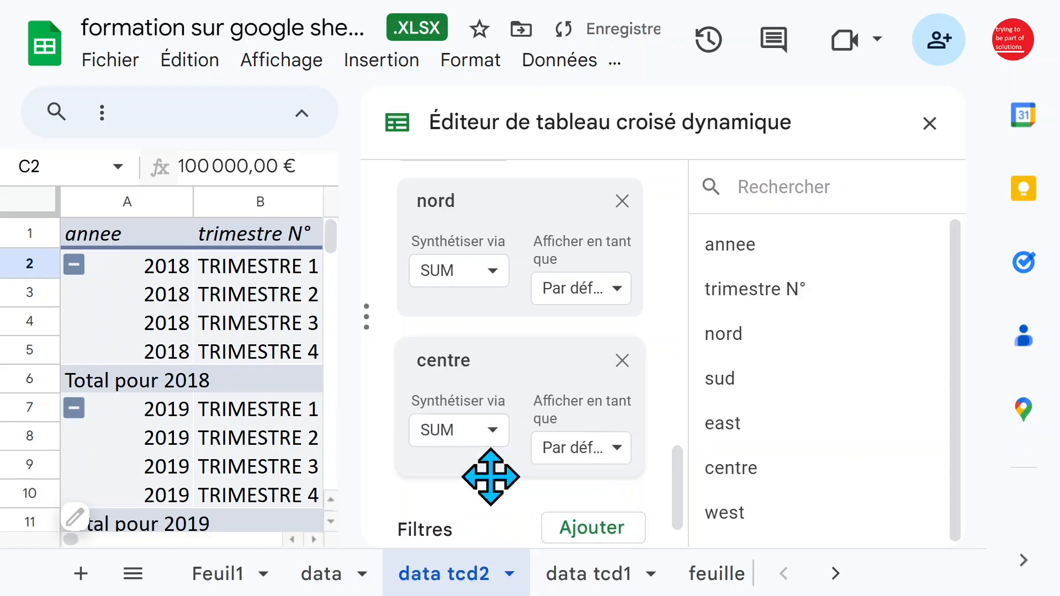
{"action": "left_click", "coordinate": [931, 124]}
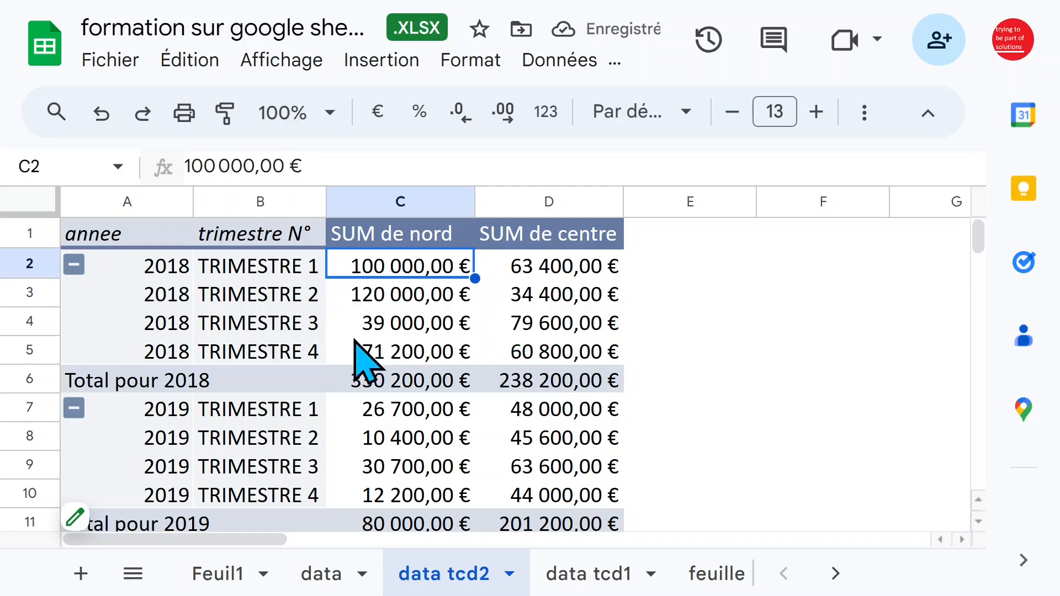
Show the nord values as a percentage of the column total (Pourcentage du total d'une colonne) and close the editor
{"action": "left_click", "coordinate": [146, 509]}
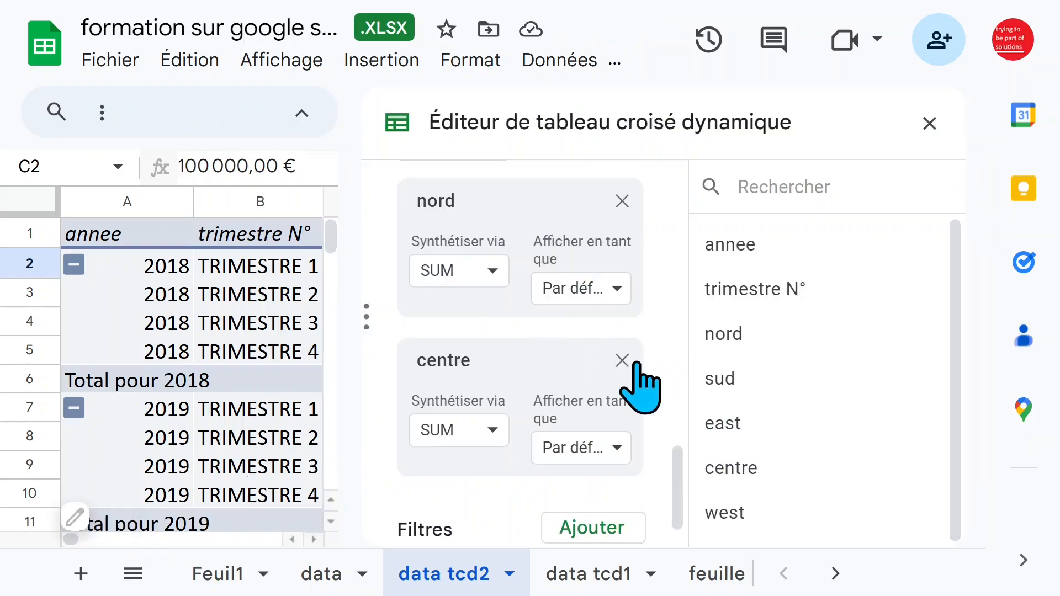
{"action": "left_click", "coordinate": [618, 290]}
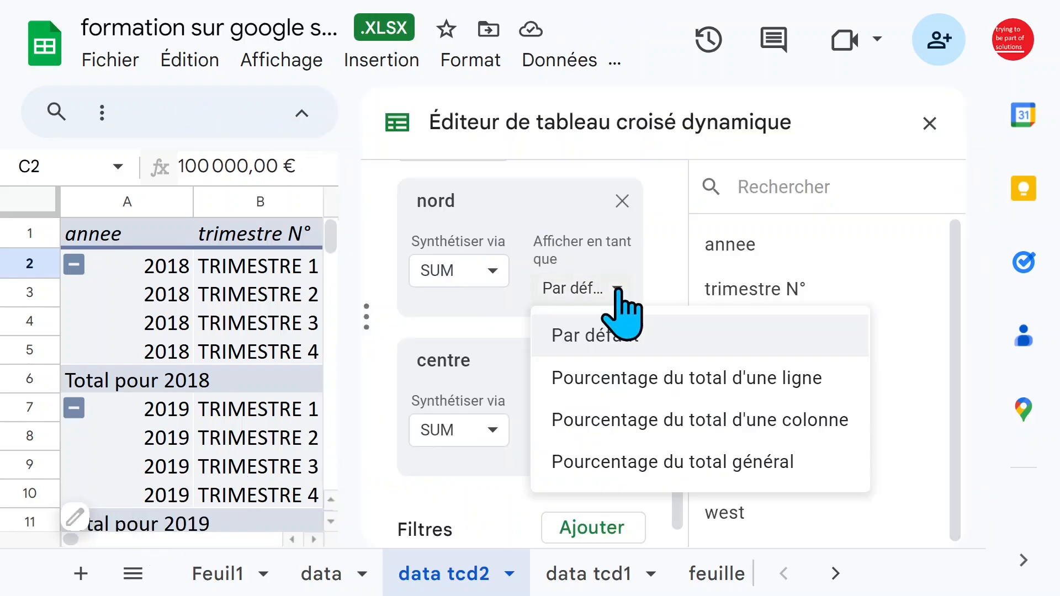
{"action": "left_click", "coordinate": [690, 421]}
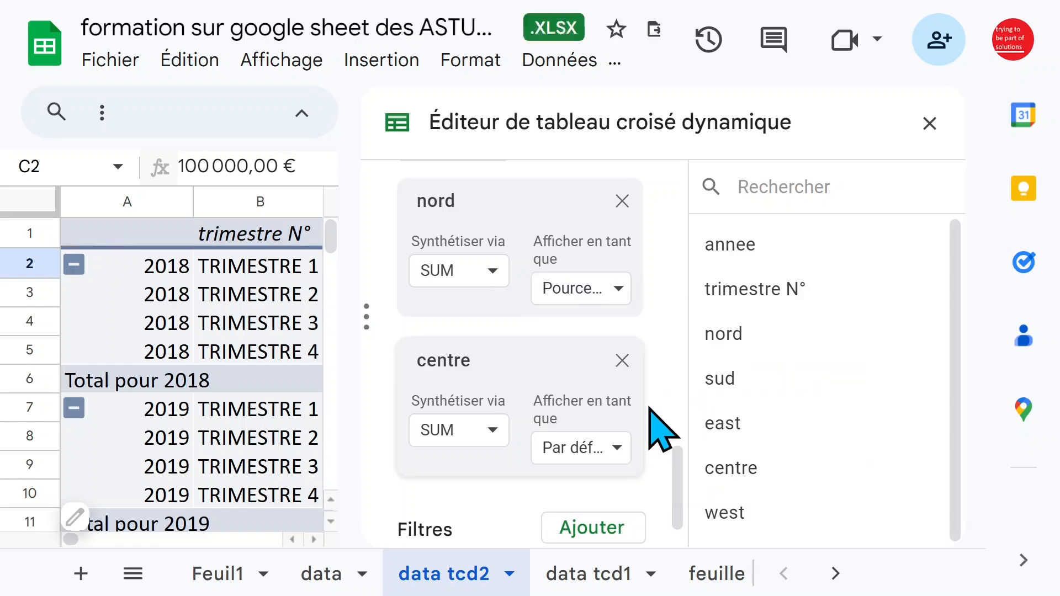
{"action": "left_click", "coordinate": [930, 123]}
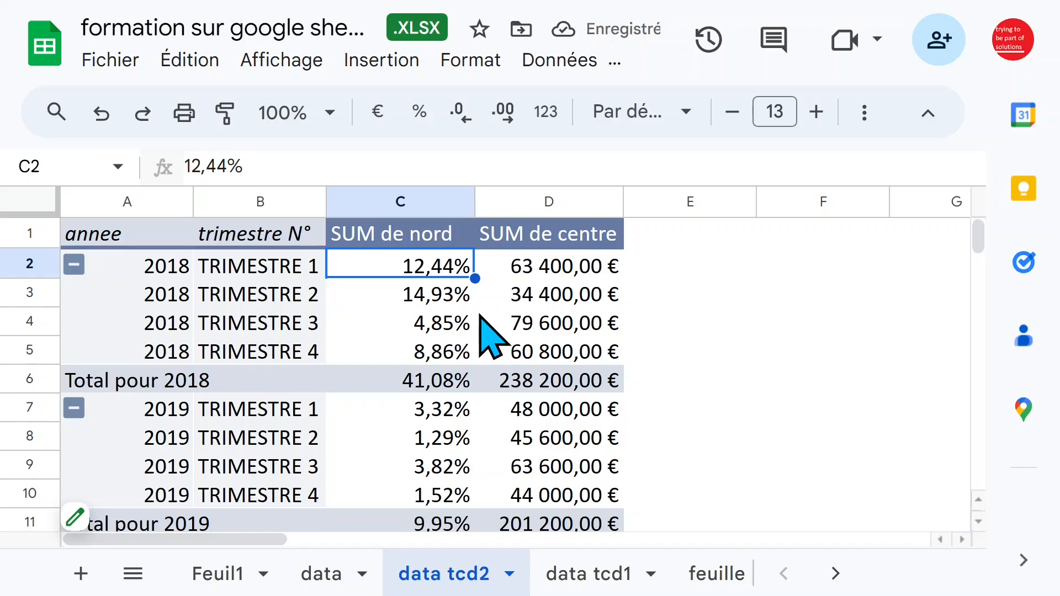
Show the centre values as Pourcentage du total d'une colonne too and close the pivot table editor
{"action": "left_click", "coordinate": [541, 271]}
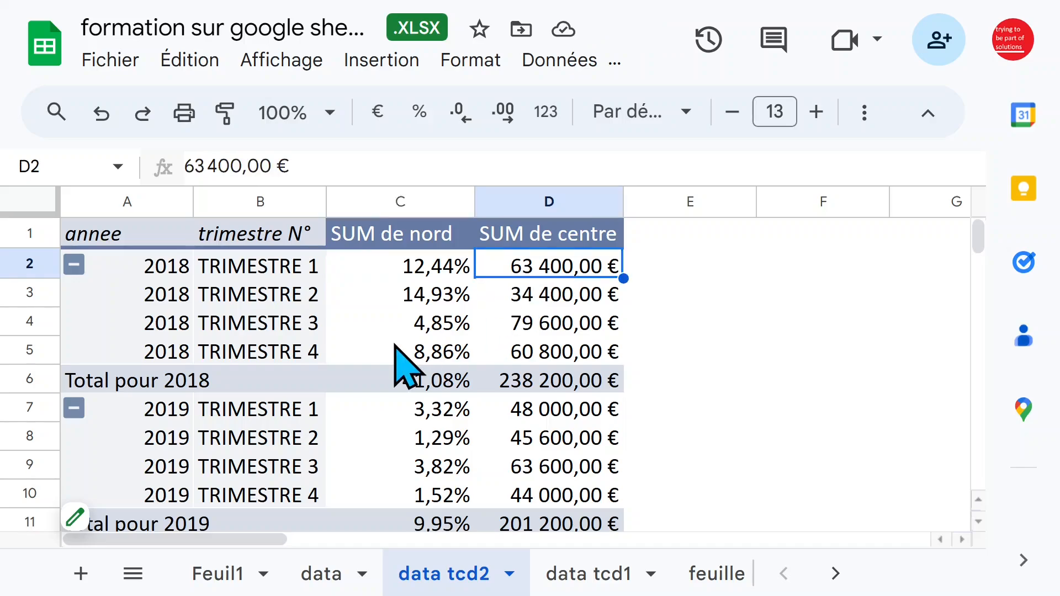
{"action": "left_click", "coordinate": [133, 511]}
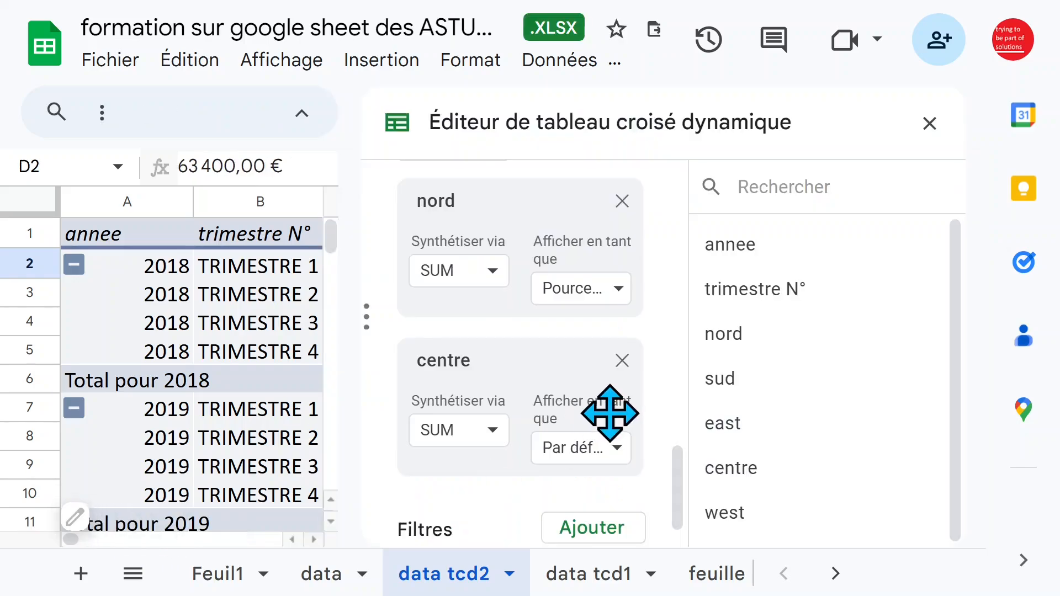
{"action": "left_click", "coordinate": [618, 449]}
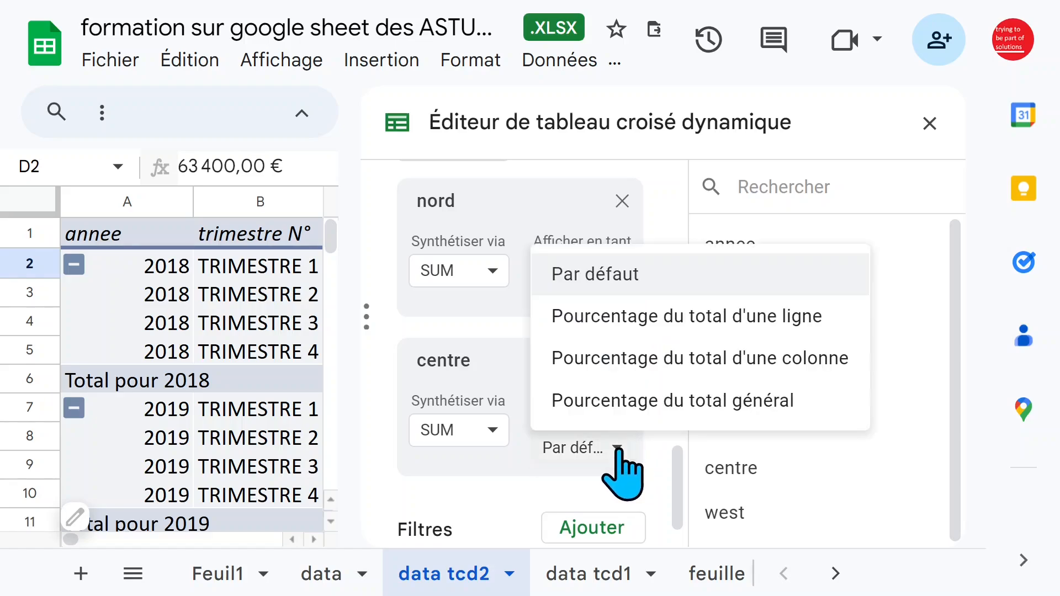
{"action": "left_click", "coordinate": [668, 359]}
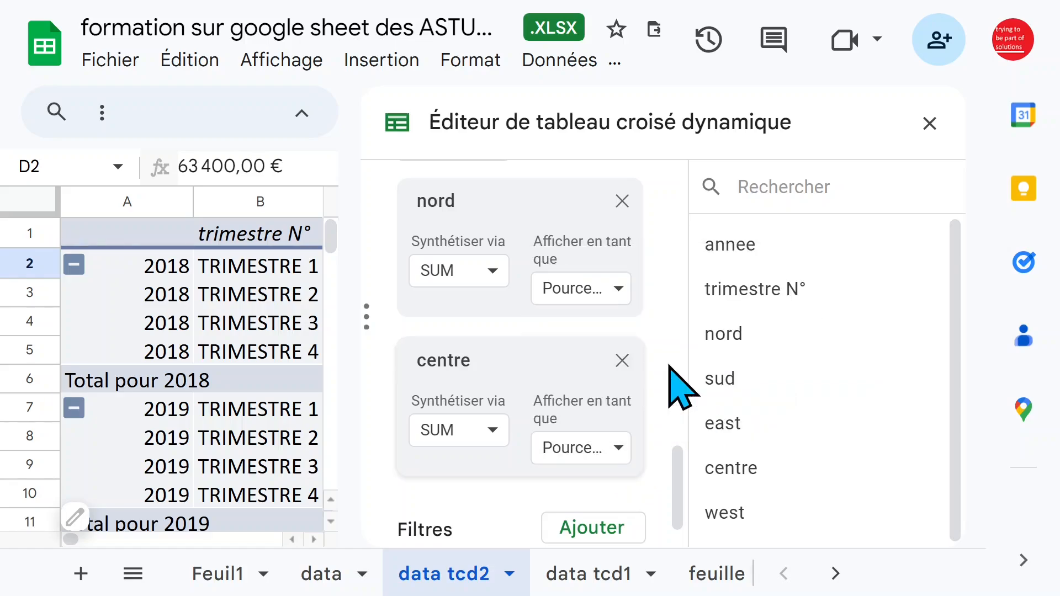
{"action": "left_click", "coordinate": [930, 123]}
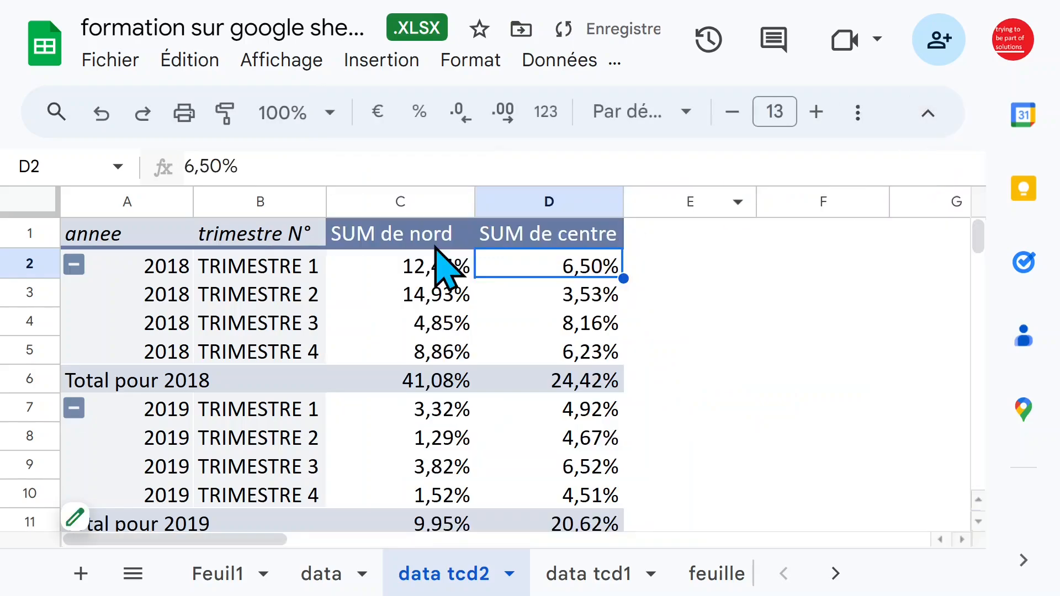
Collapse all annee groups in the pivot table and fit the width of column A to its contents
{"action": "left_click", "coordinate": [139, 273]}
{"action": "scroll", "coordinate": [176, 387], "scroll_direction": "down", "scroll_amount": 2}
{"action": "scroll", "coordinate": [176, 402], "scroll_direction": "down", "scroll_amount": 3}
{"action": "scroll", "coordinate": [183, 403], "scroll_direction": "up", "scroll_amount": 4}
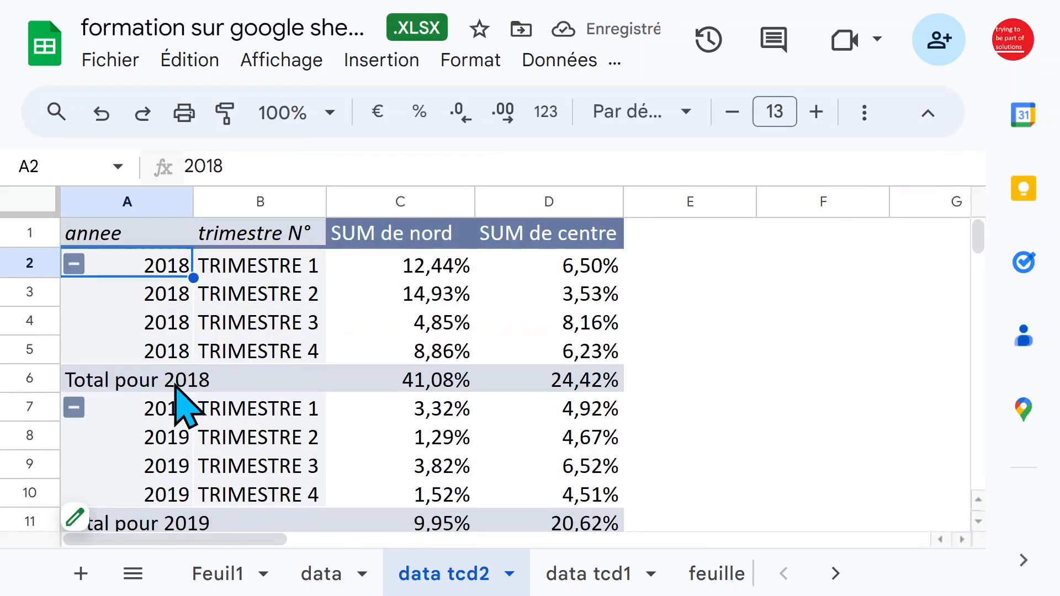
{"action": "right_click", "coordinate": [132, 276]}
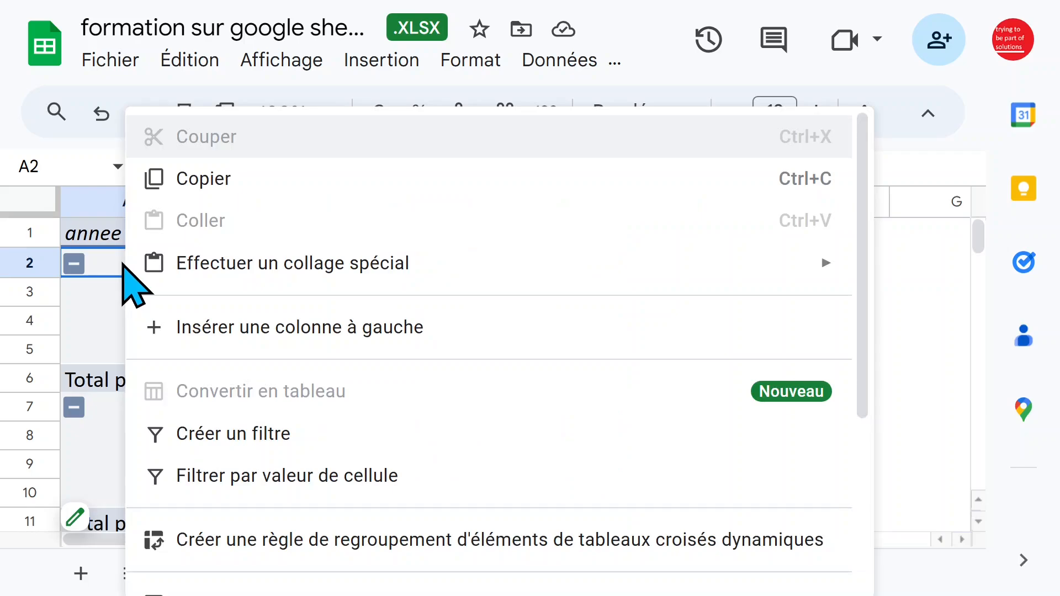
{"action": "scroll", "coordinate": [255, 480], "scroll_direction": "down", "scroll_amount": 3}
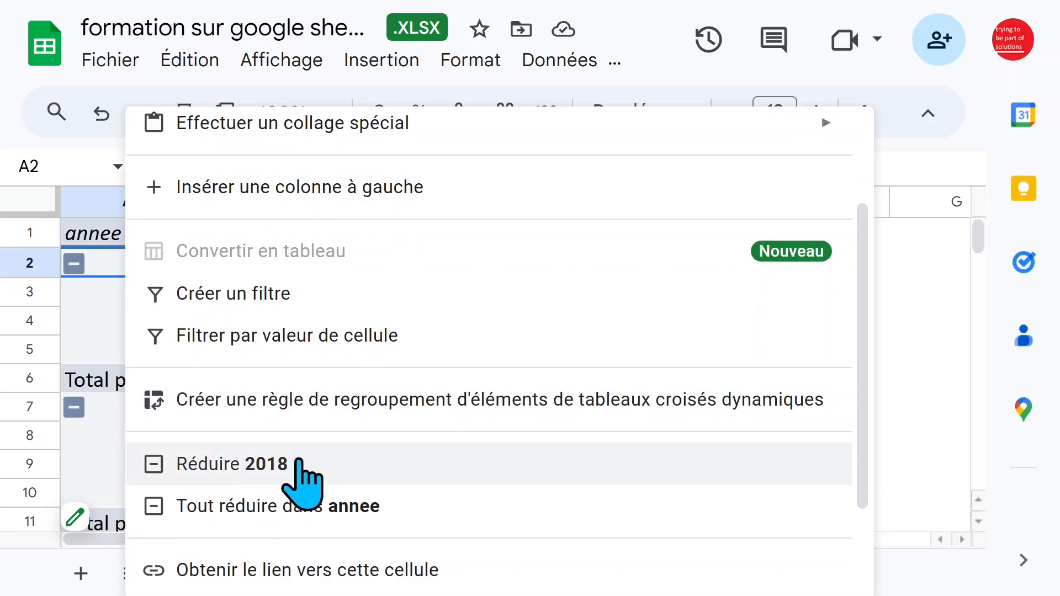
{"action": "left_click", "coordinate": [377, 519]}
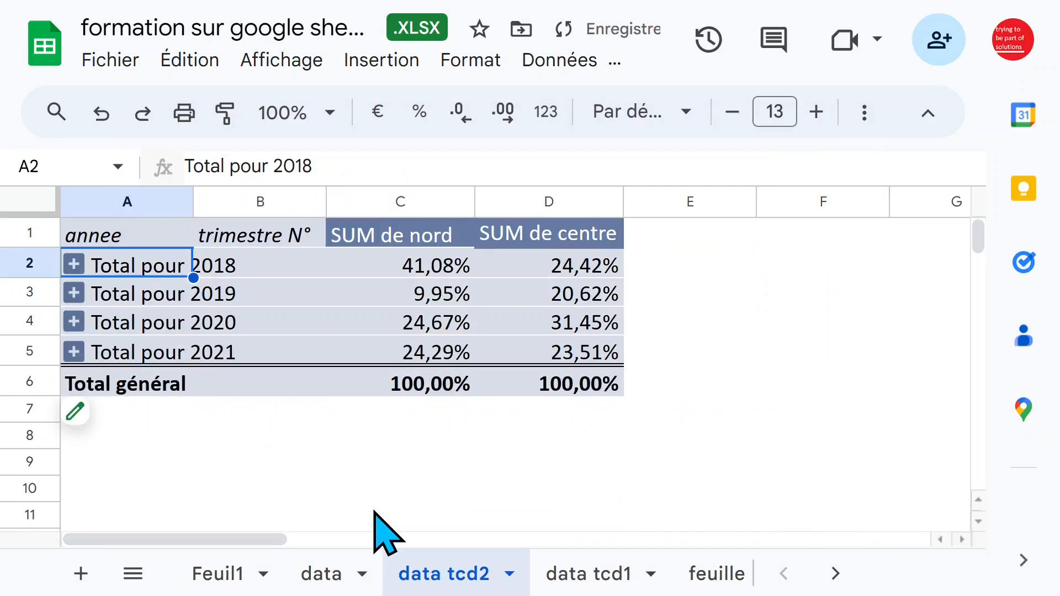
{"action": "double_click", "coordinate": [194, 203]}
Expand only the 2018 group in the pivot table and collapse it again
{"action": "right_click", "coordinate": [160, 271]}
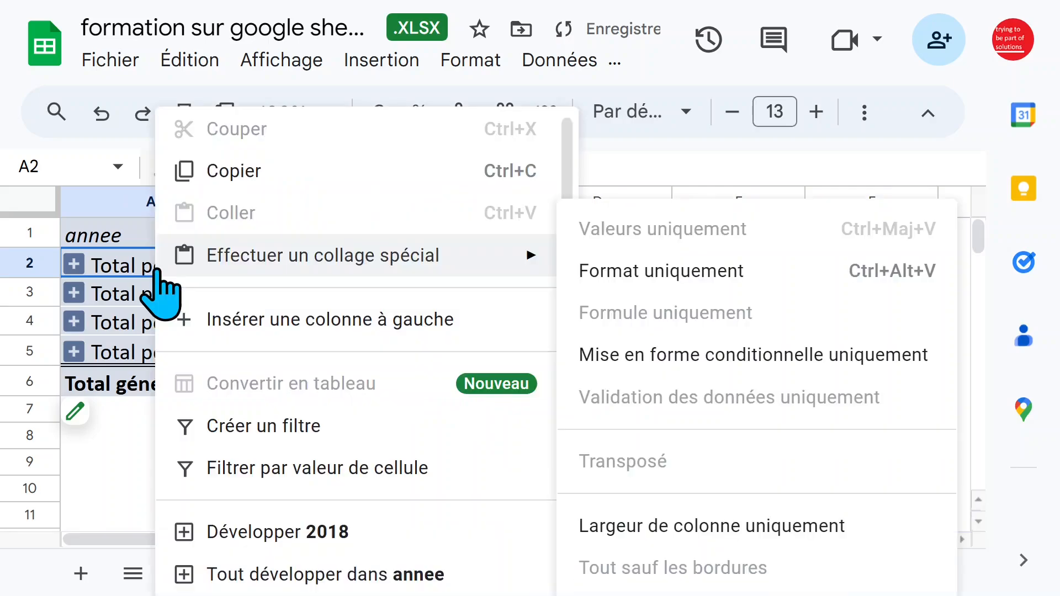
{"action": "left_click", "coordinate": [343, 531]}
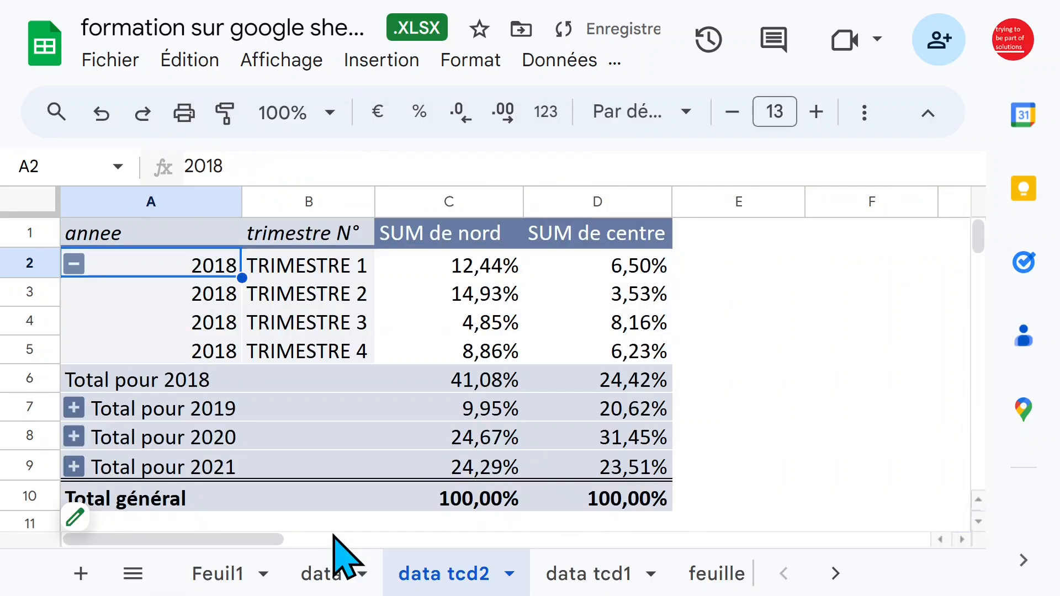
{"action": "left_click", "coordinate": [73, 265]}
{"action": "left_click", "coordinate": [221, 324]}
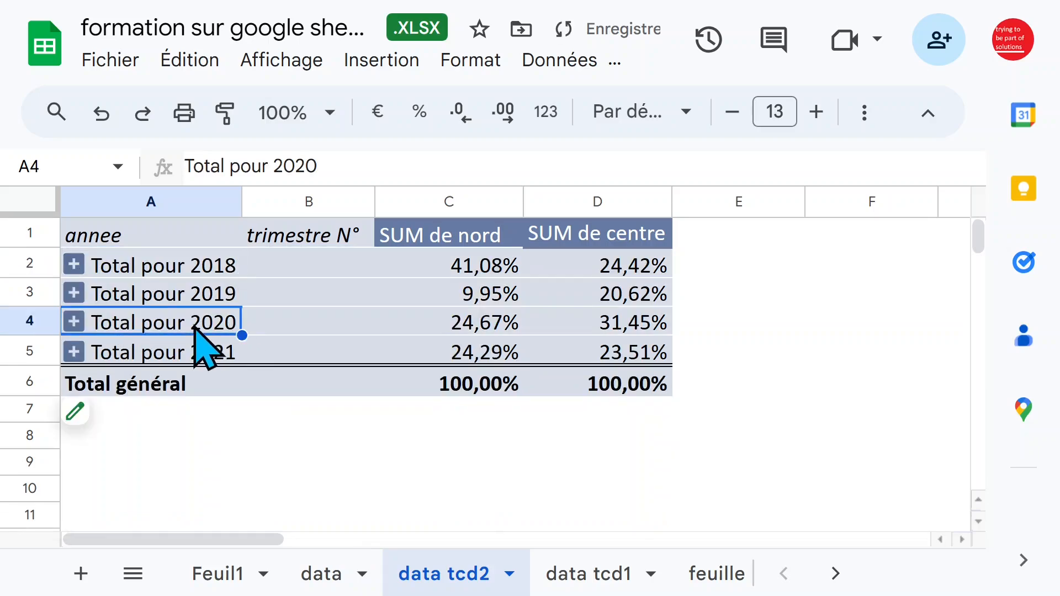
Expand the 2020 and 2018 groups individually and collapse both again
{"action": "left_click", "coordinate": [74, 322]}
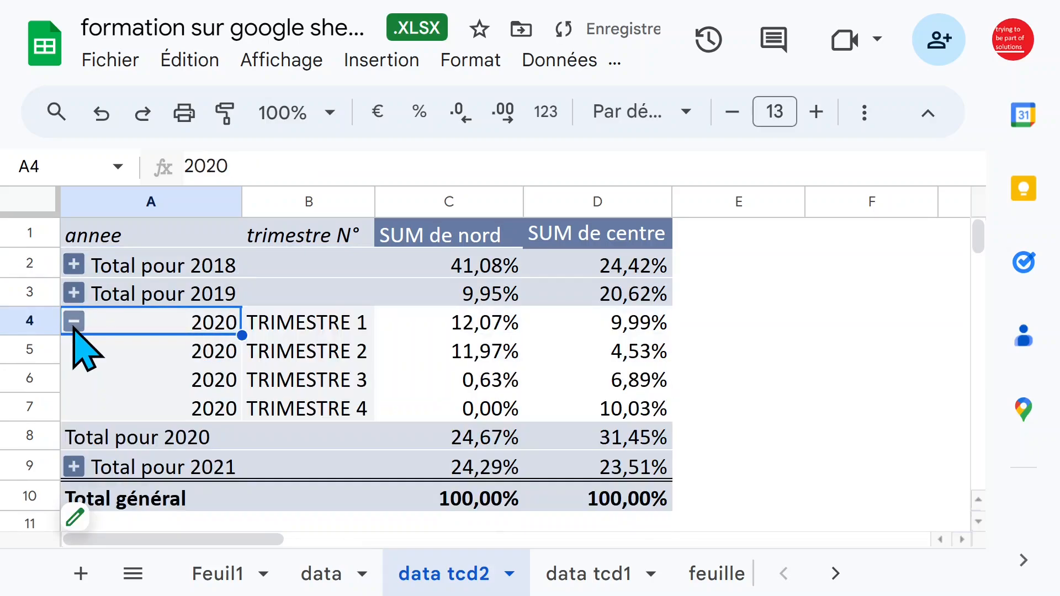
{"action": "left_click", "coordinate": [74, 265]}
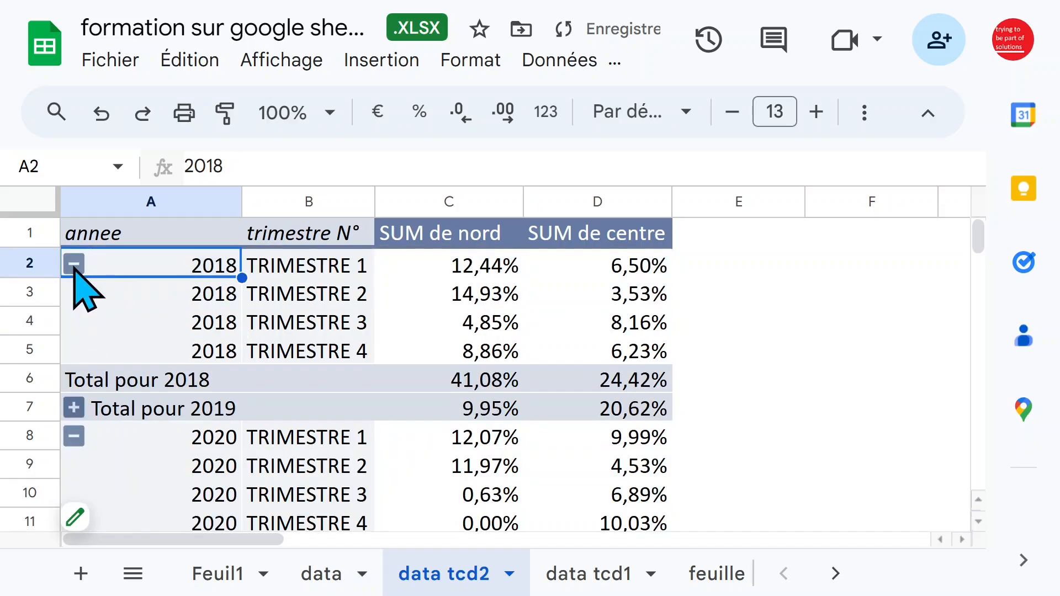
{"action": "scroll", "coordinate": [322, 439], "scroll_direction": "down", "scroll_amount": 2}
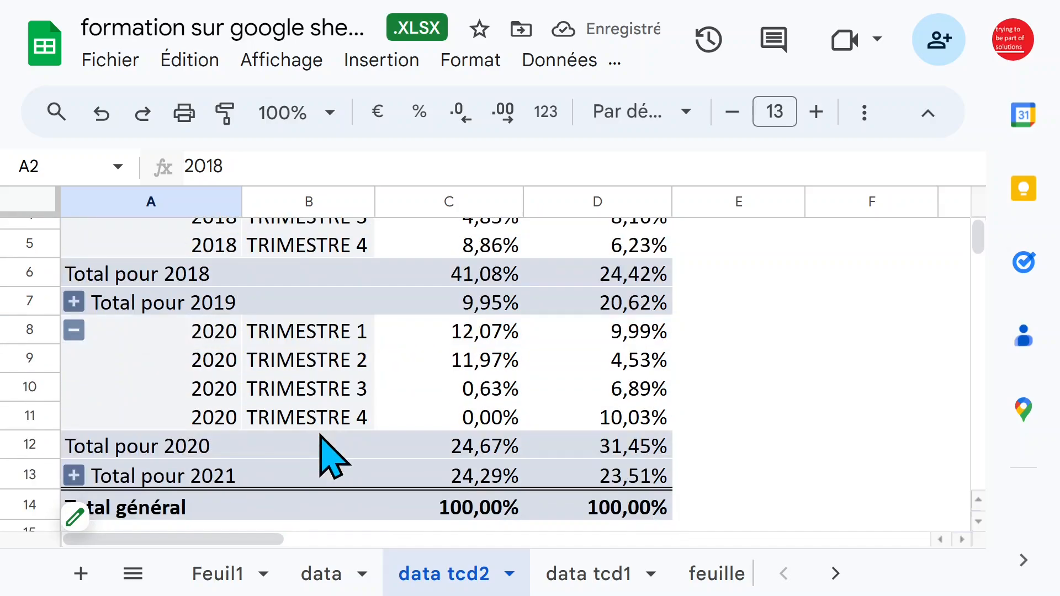
{"action": "scroll", "coordinate": [330, 456], "scroll_direction": "up", "scroll_amount": 1}
{"action": "left_click", "coordinate": [74, 365]}
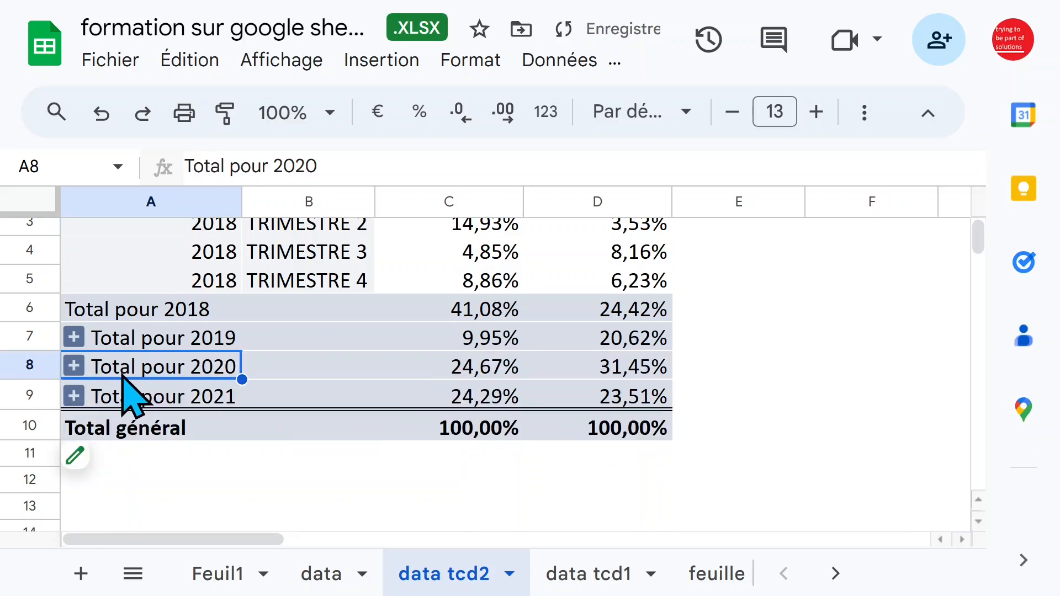
{"action": "scroll", "coordinate": [122, 386], "scroll_direction": "up", "scroll_amount": 2}
{"action": "left_click", "coordinate": [74, 264]}
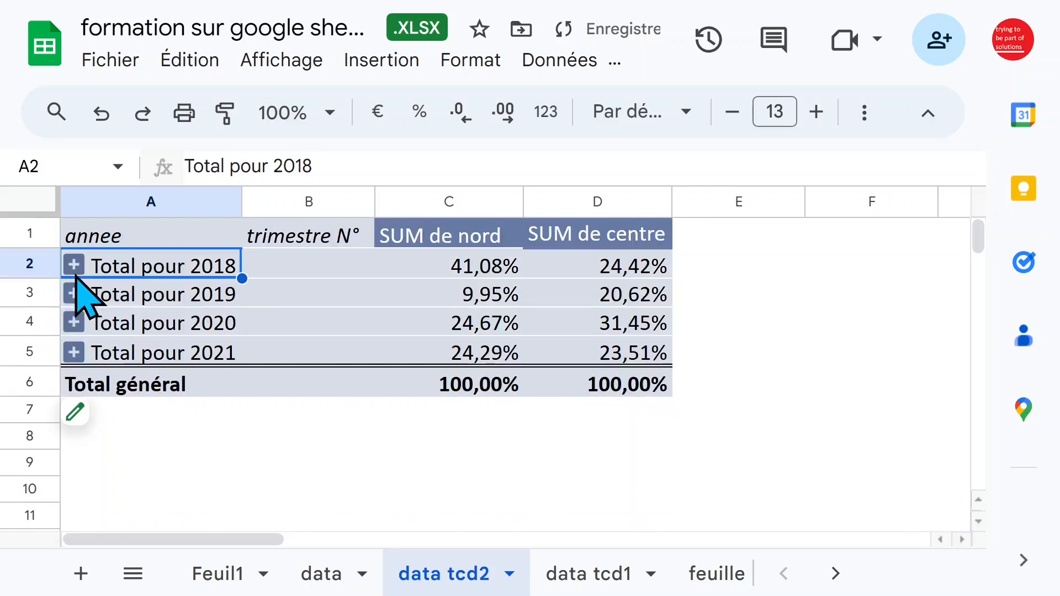
Expand all annee groups of the pivot table at once
{"action": "right_click", "coordinate": [135, 264]}
{"action": "mouse_move", "coordinate": [136, 263]}
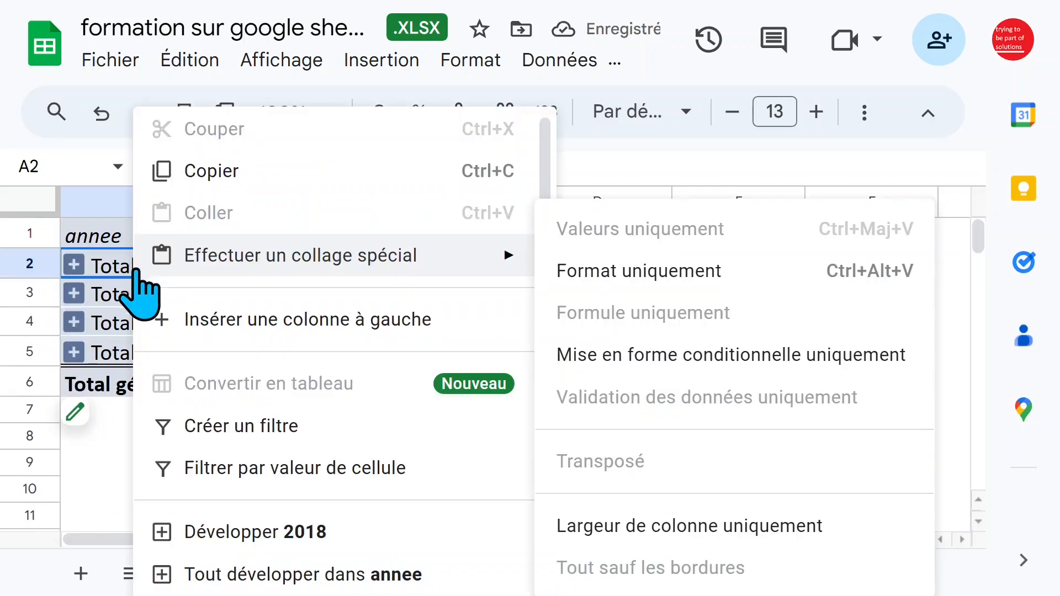
{"action": "scroll", "coordinate": [284, 445], "scroll_direction": "down", "scroll_amount": 2}
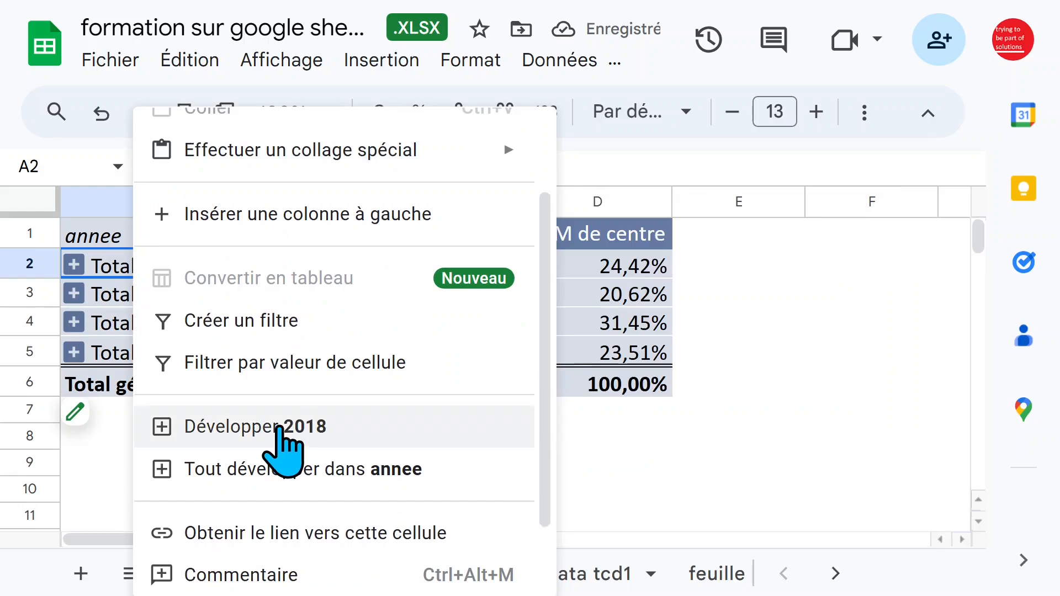
{"action": "left_click", "coordinate": [340, 475]}
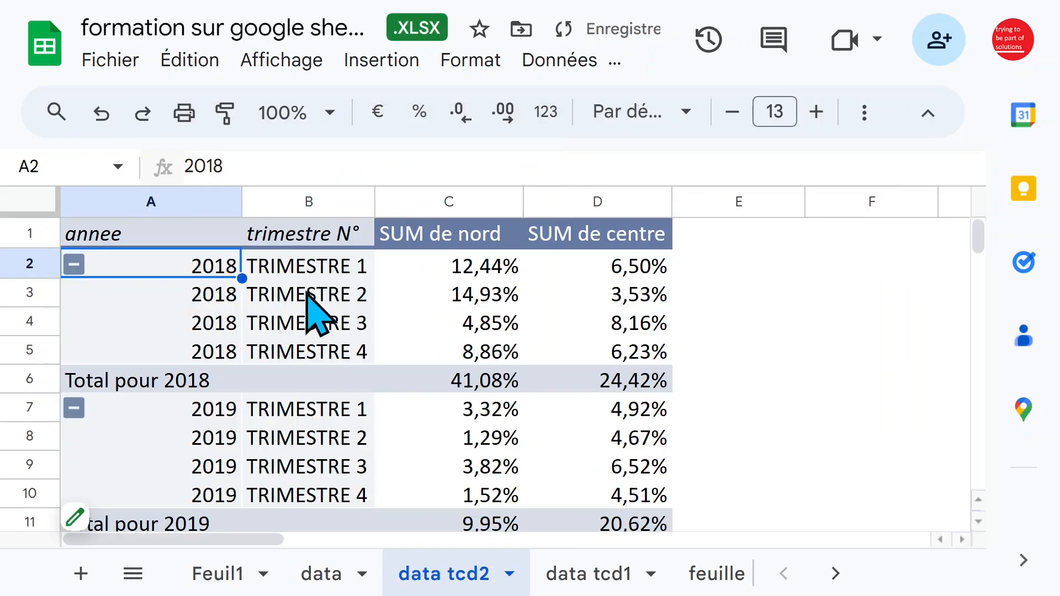
Reopen the pivot table editor and move trimestre N° above annee in the rows
{"action": "key", "text": "Right"}
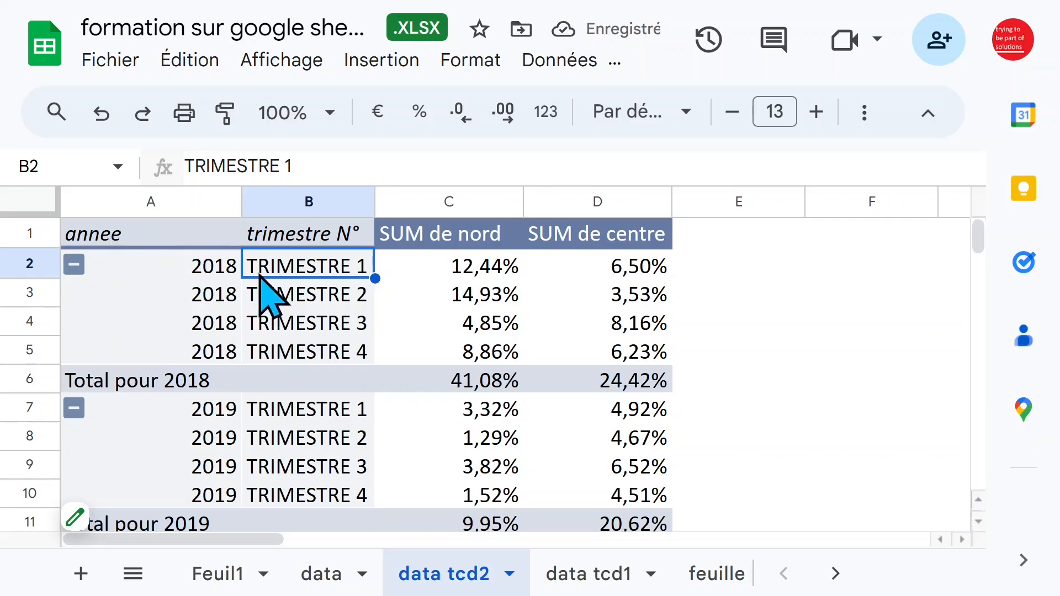
{"action": "left_click", "coordinate": [138, 509]}
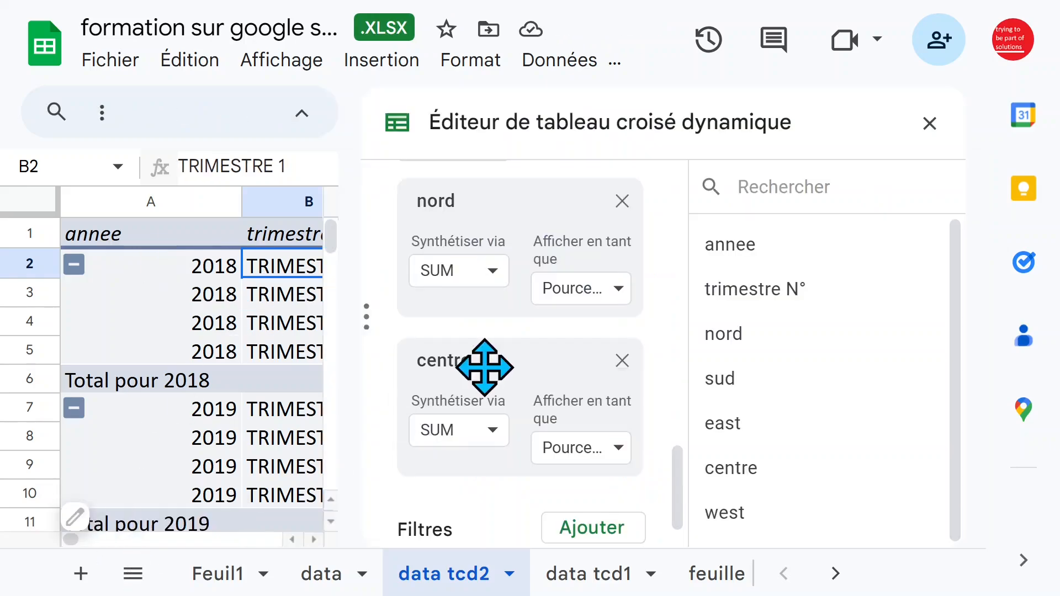
{"action": "left_click_drag", "start_coordinate": [681, 442], "coordinate": [684, 326]}
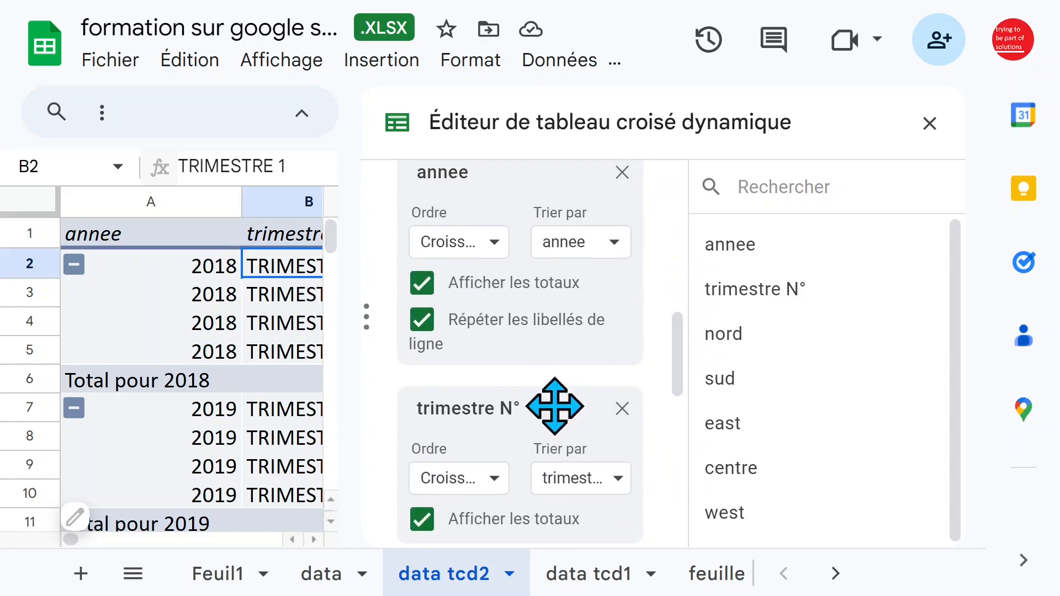
{"action": "left_click_drag", "start_coordinate": [555, 406], "coordinate": [570, 177]}
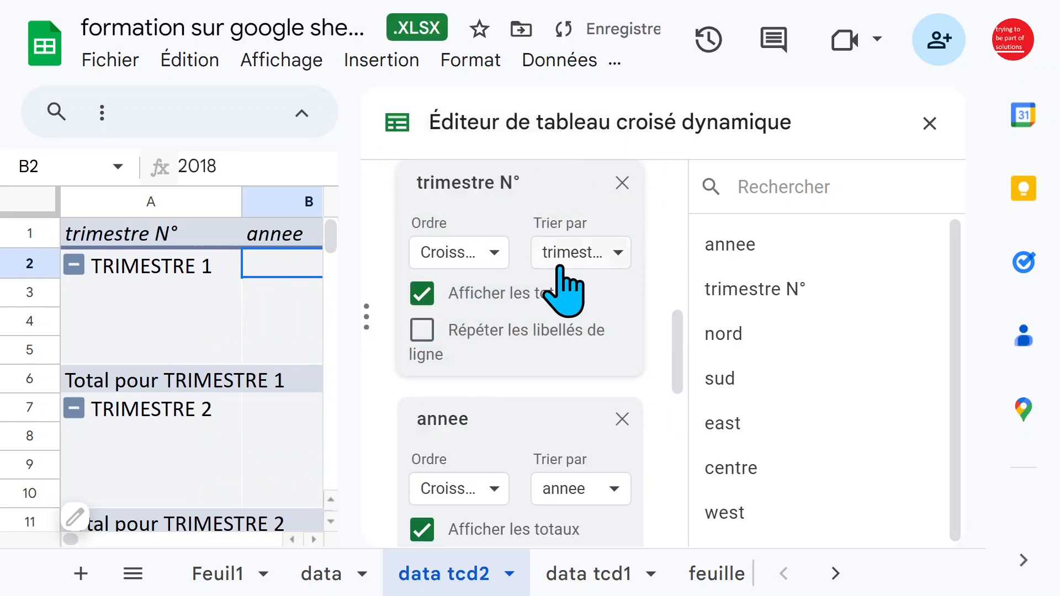
Close the pivot table editor and hide the spreadsheet's menu header to show more rows
{"action": "left_click", "coordinate": [930, 123]}
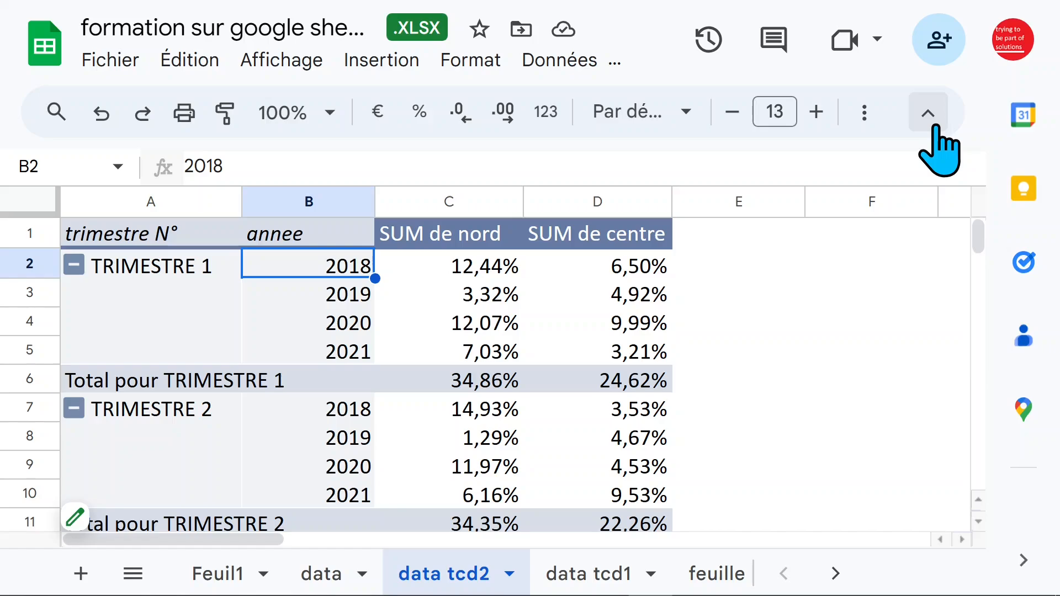
{"action": "key", "text": "F11"}
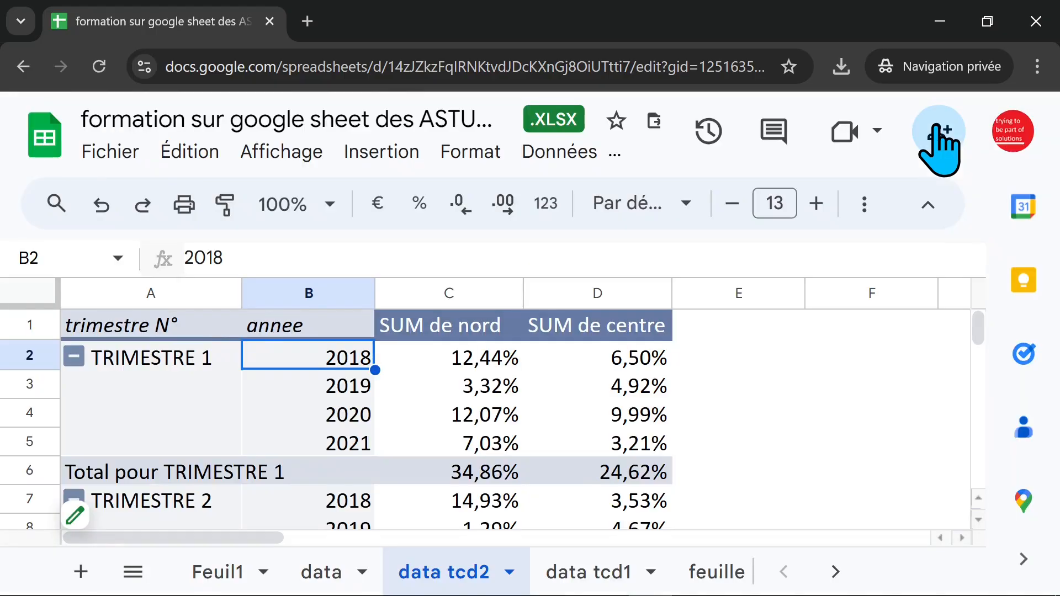
{"action": "key", "text": "F11"}
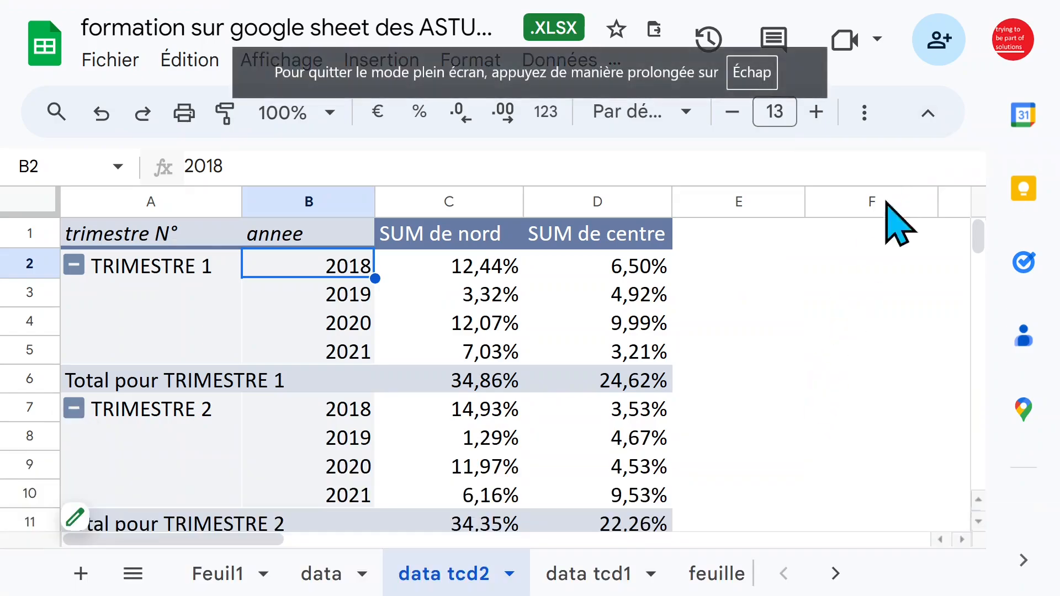
{"action": "left_click", "coordinate": [928, 114]}
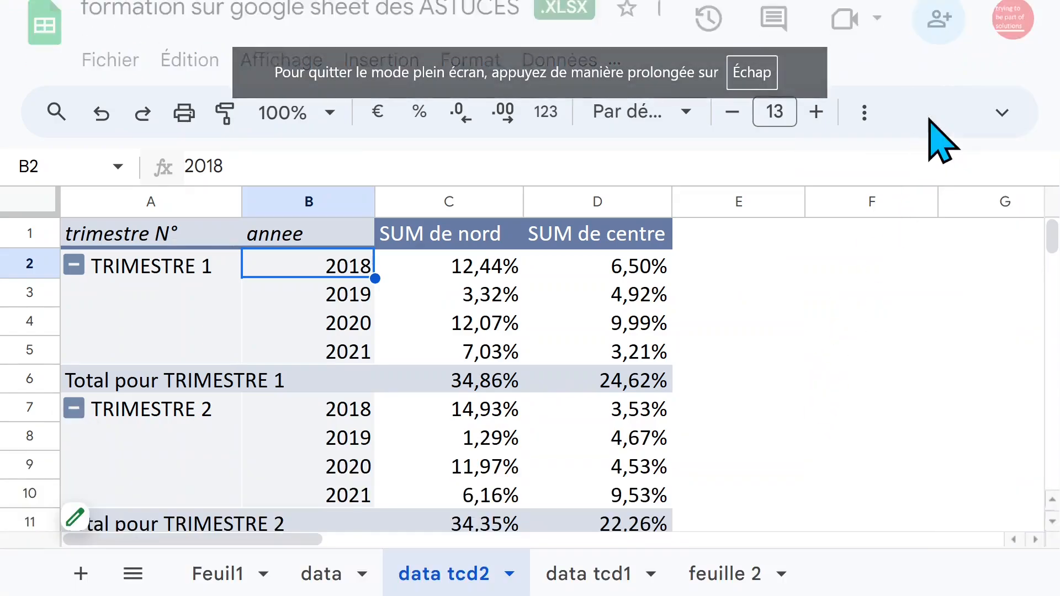
Turn on repeated row labels for trimestre N° in the pivot table editor and close the editor
{"action": "left_click", "coordinate": [180, 219]}
{"action": "left_click", "coordinate": [166, 276]}
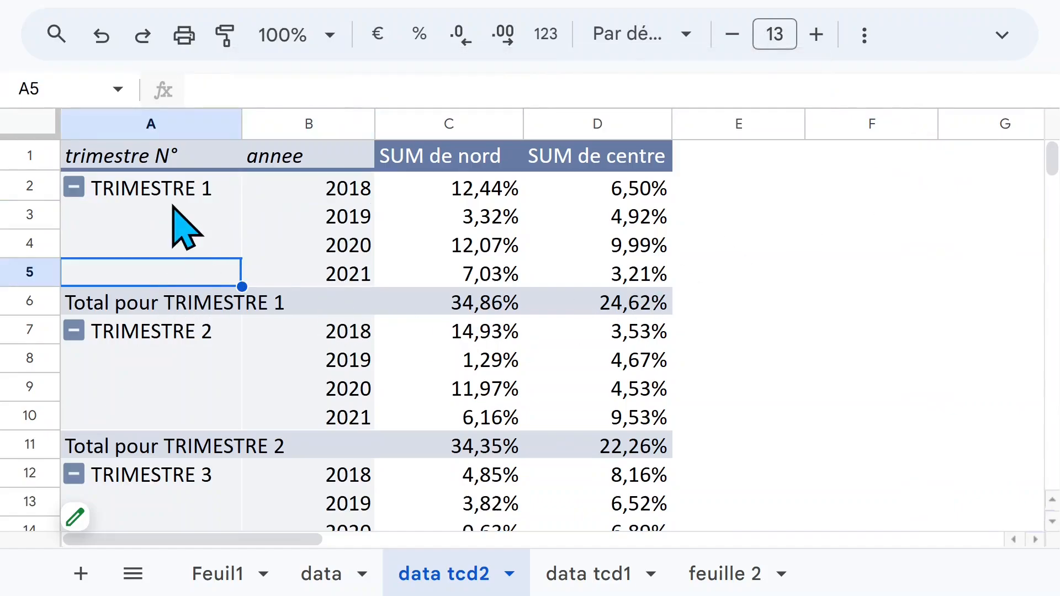
{"action": "left_click", "coordinate": [171, 212]}
{"action": "left_click", "coordinate": [171, 265]}
{"action": "left_click", "coordinate": [169, 220]}
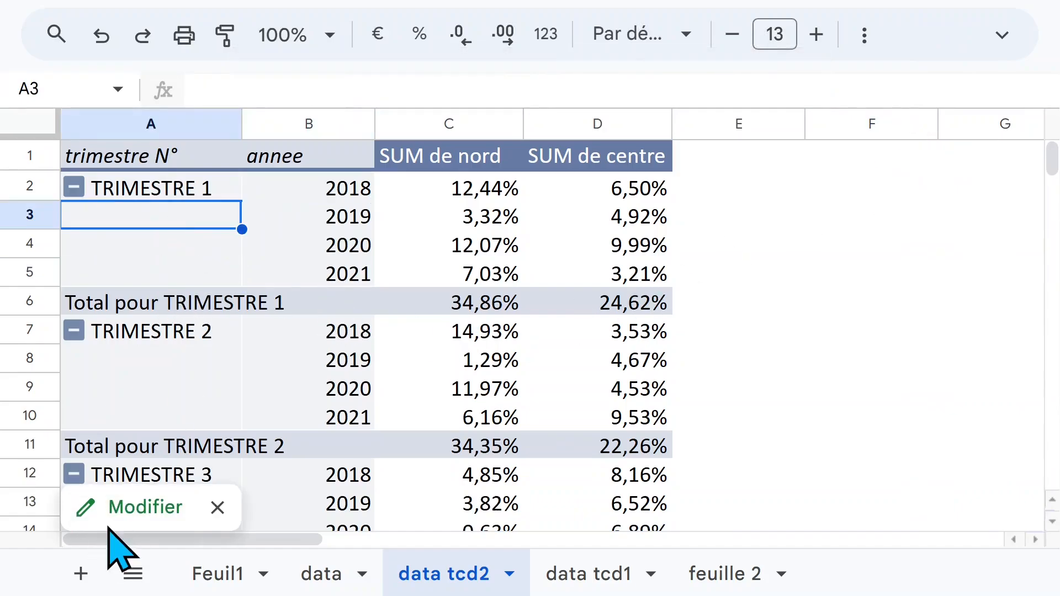
{"action": "left_click", "coordinate": [141, 511]}
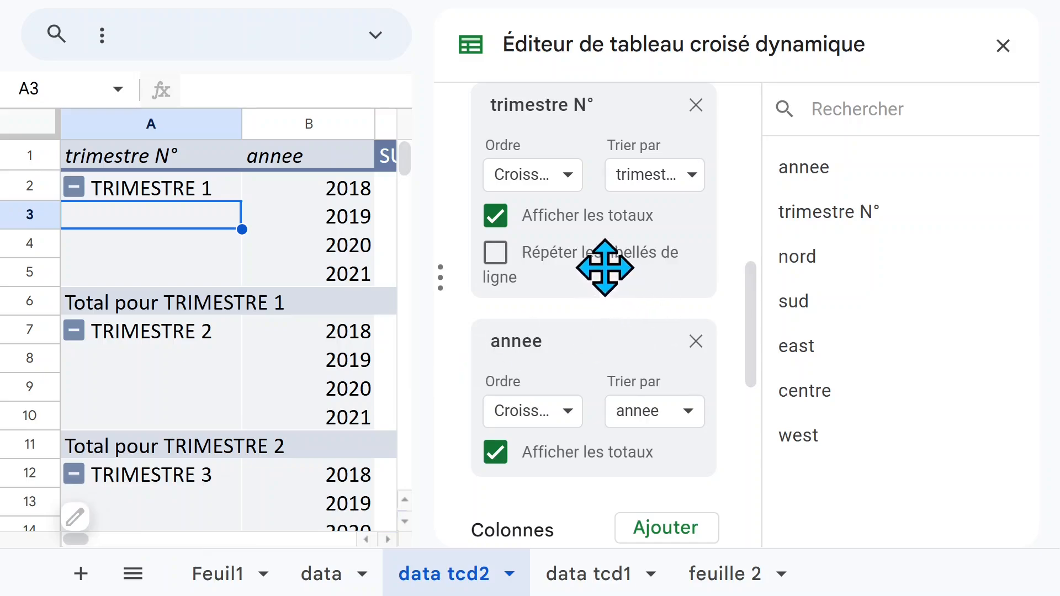
{"action": "left_click", "coordinate": [580, 257]}
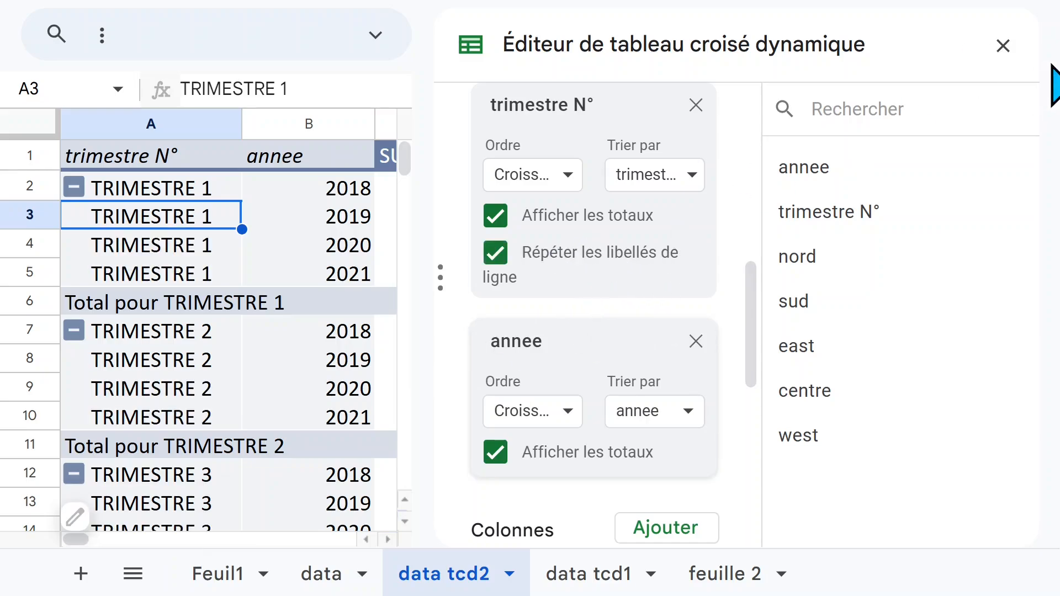
{"action": "left_click", "coordinate": [1003, 46]}
Collapse the TRIMESTRE 1 group and widen column A to fit its total label
{"action": "left_click", "coordinate": [138, 188]}
{"action": "right_click", "coordinate": [138, 189]}
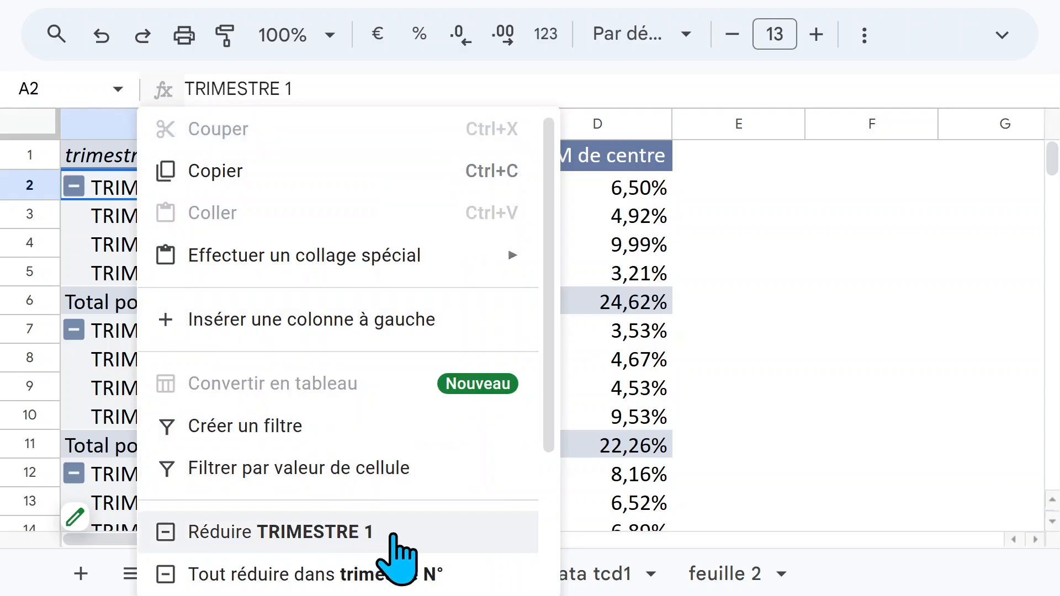
{"action": "left_click", "coordinate": [392, 534]}
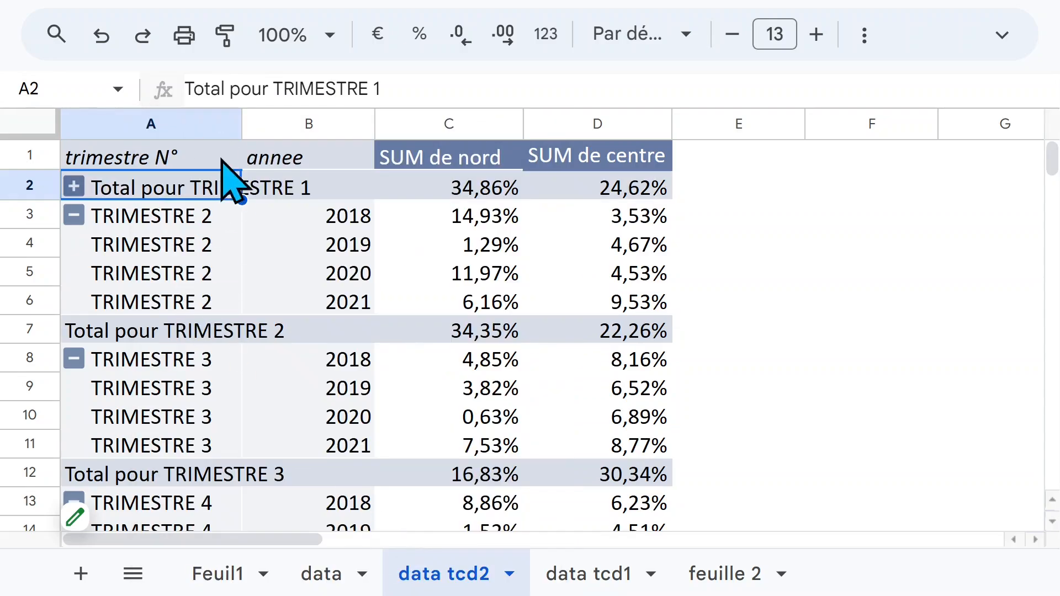
{"action": "left_click_drag", "start_coordinate": [245, 124], "coordinate": [246, 124]}
{"action": "double_click", "coordinate": [246, 124]}
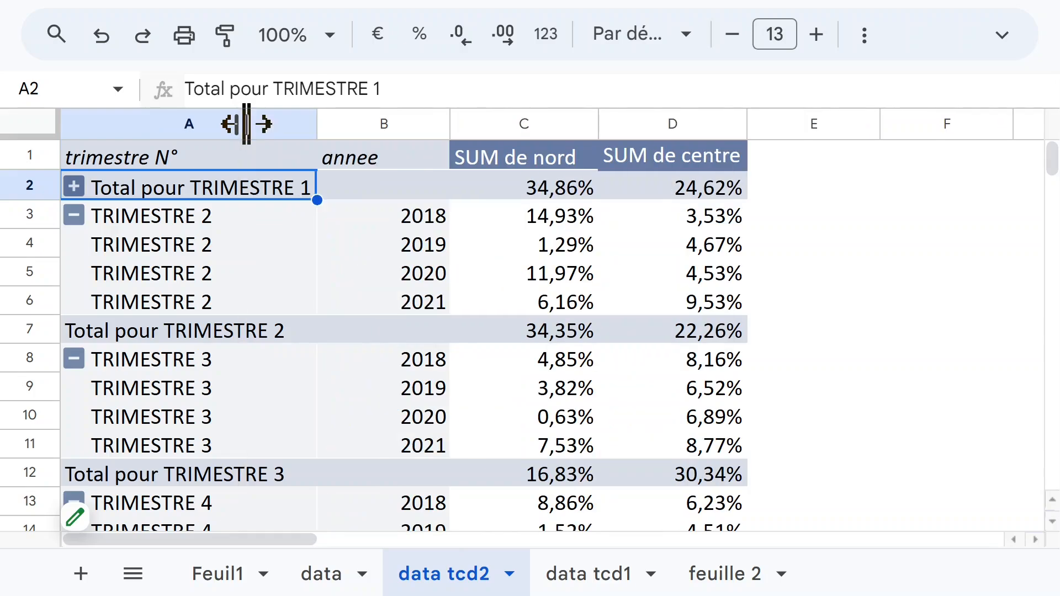
Collapse the TRIMESTRE 3, TRIMESTRE 4 and TRIMESTRE 2 groups individually so only their totals remain
{"action": "left_click", "coordinate": [239, 359]}
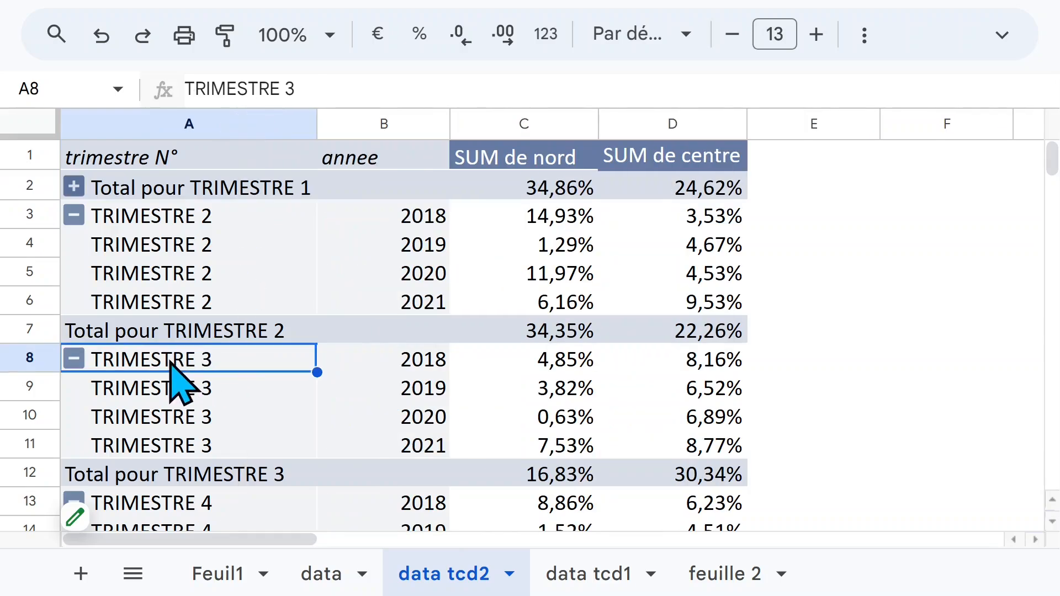
{"action": "right_click", "coordinate": [175, 379]}
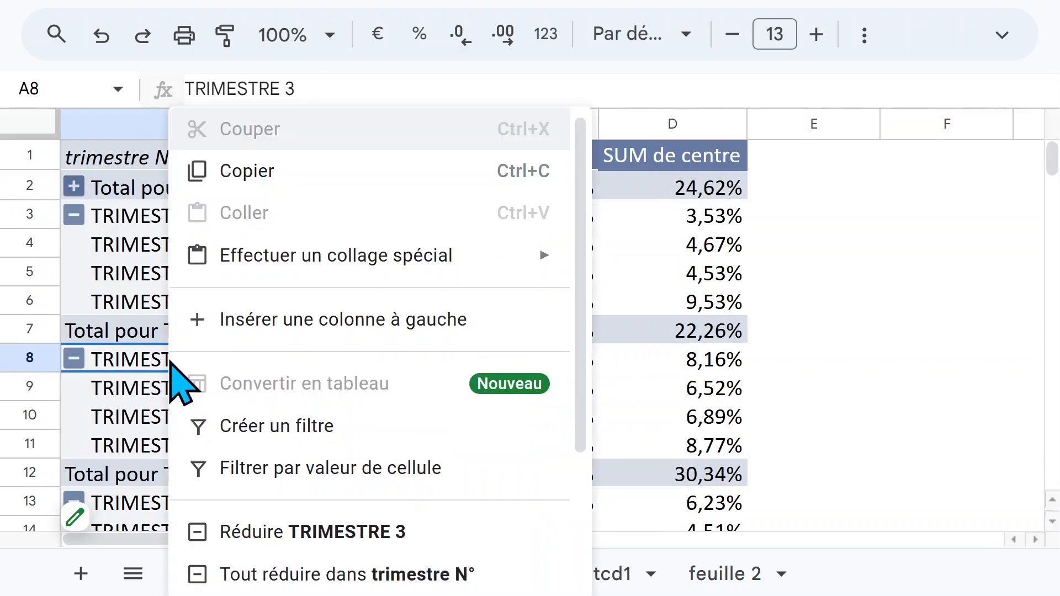
{"action": "left_click", "coordinate": [319, 532]}
{"action": "left_click", "coordinate": [178, 397]}
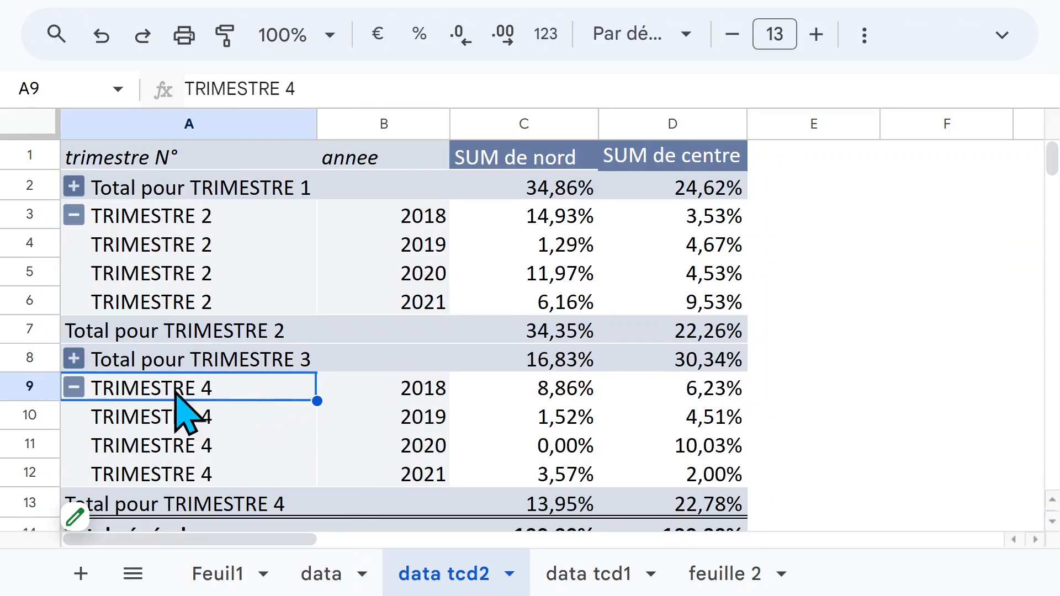
{"action": "left_click", "coordinate": [74, 388]}
{"action": "left_click", "coordinate": [74, 215]}
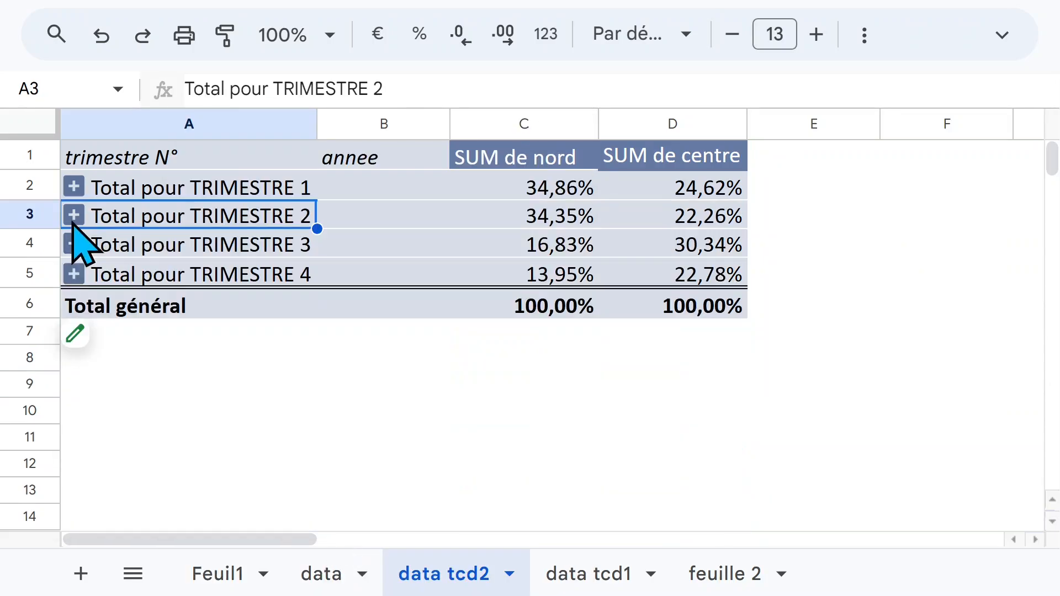
Bring up the group expansion options for the collapsed TRIMESTRE 1 row
{"action": "left_click", "coordinate": [146, 190]}
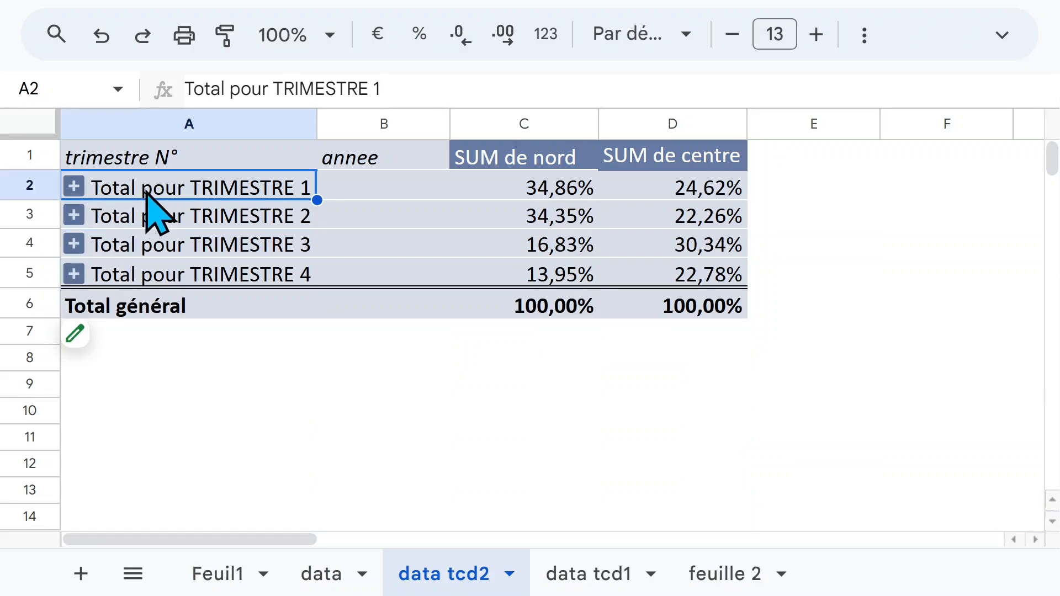
{"action": "right_click", "coordinate": [147, 191]}
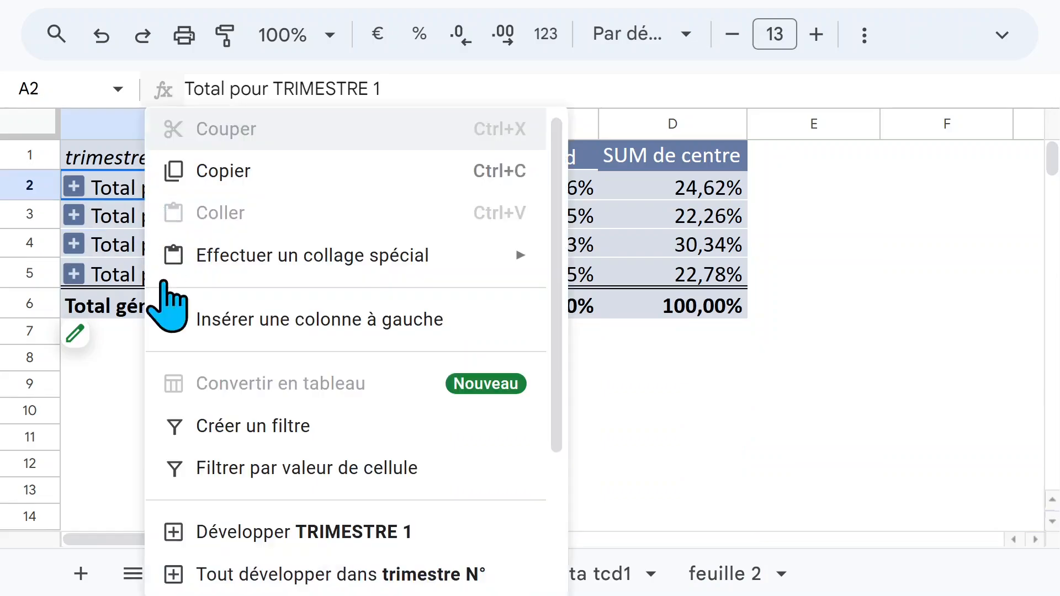